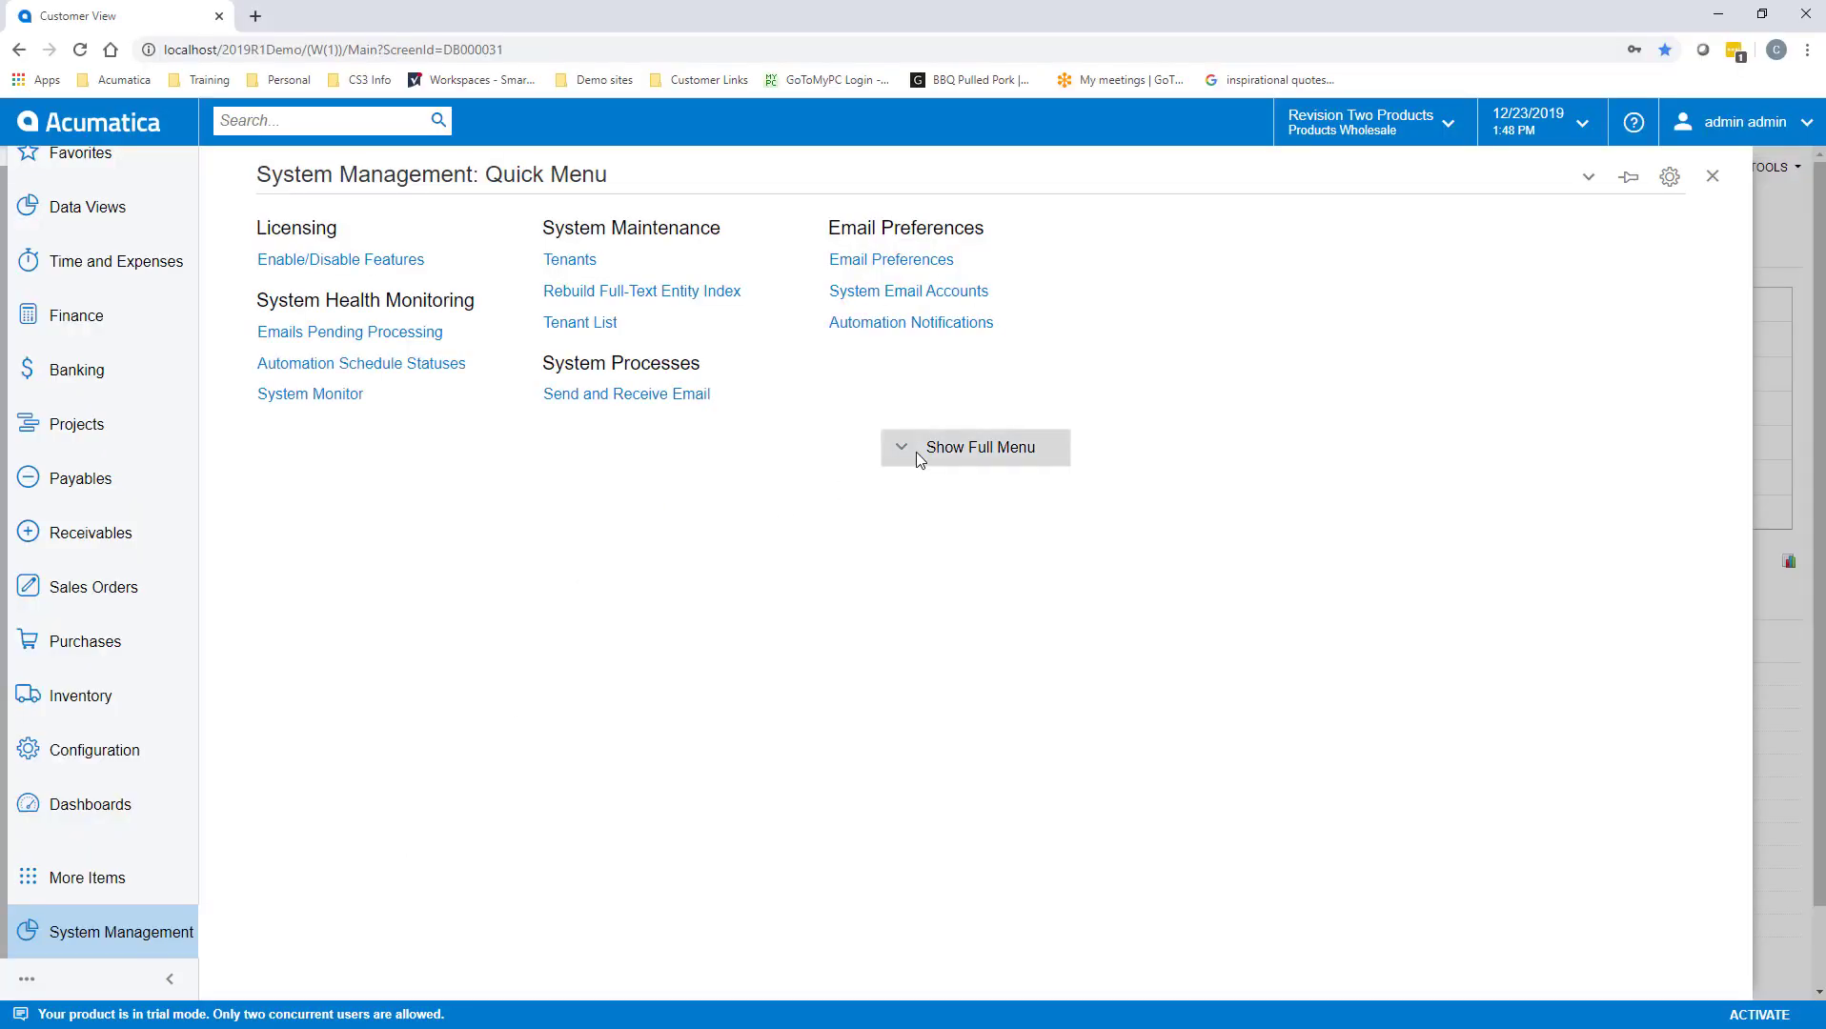
# Step: Expand System Management into the full menu and go to the Wikis screen
pyautogui.click(913, 463)
pyautogui.click(1134, 291)
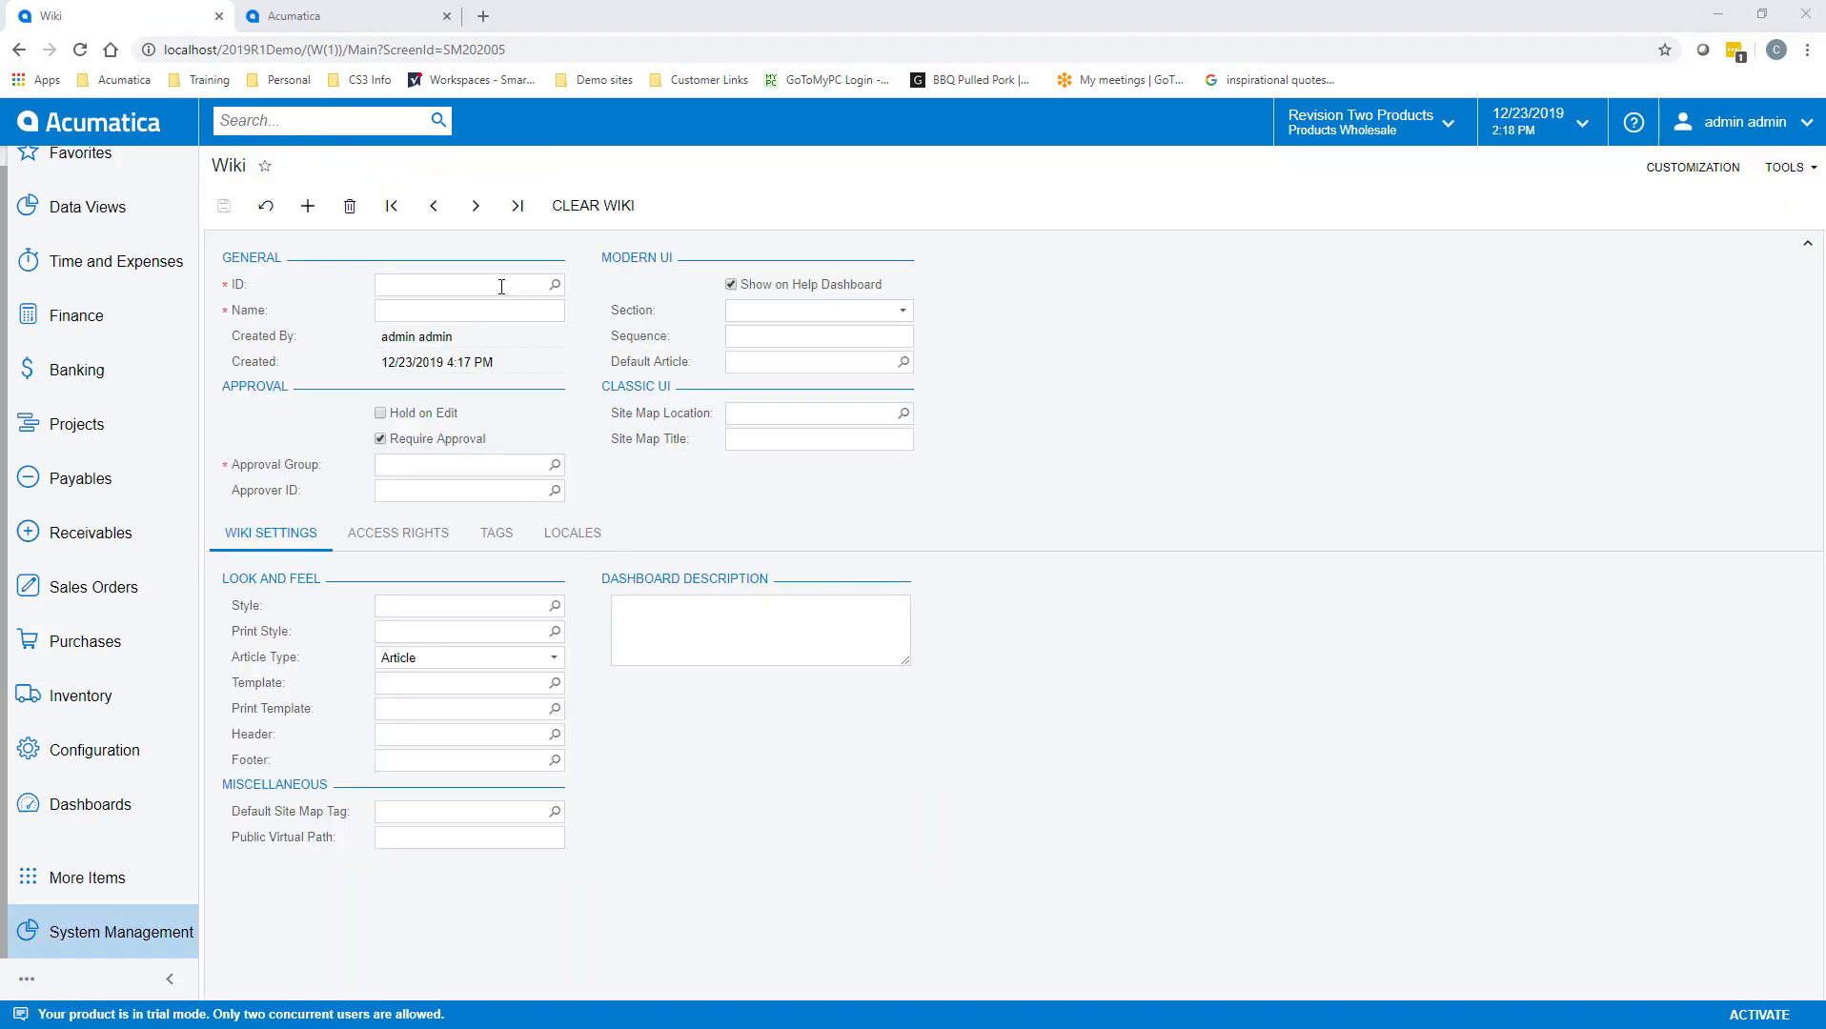
# Step: Open the CorpRoot_Dict wiki, turn on Hold on Edit and turn off Require Approval
pyautogui.click(502, 285)
pyautogui.write('Corporate Dictionary Wiki')
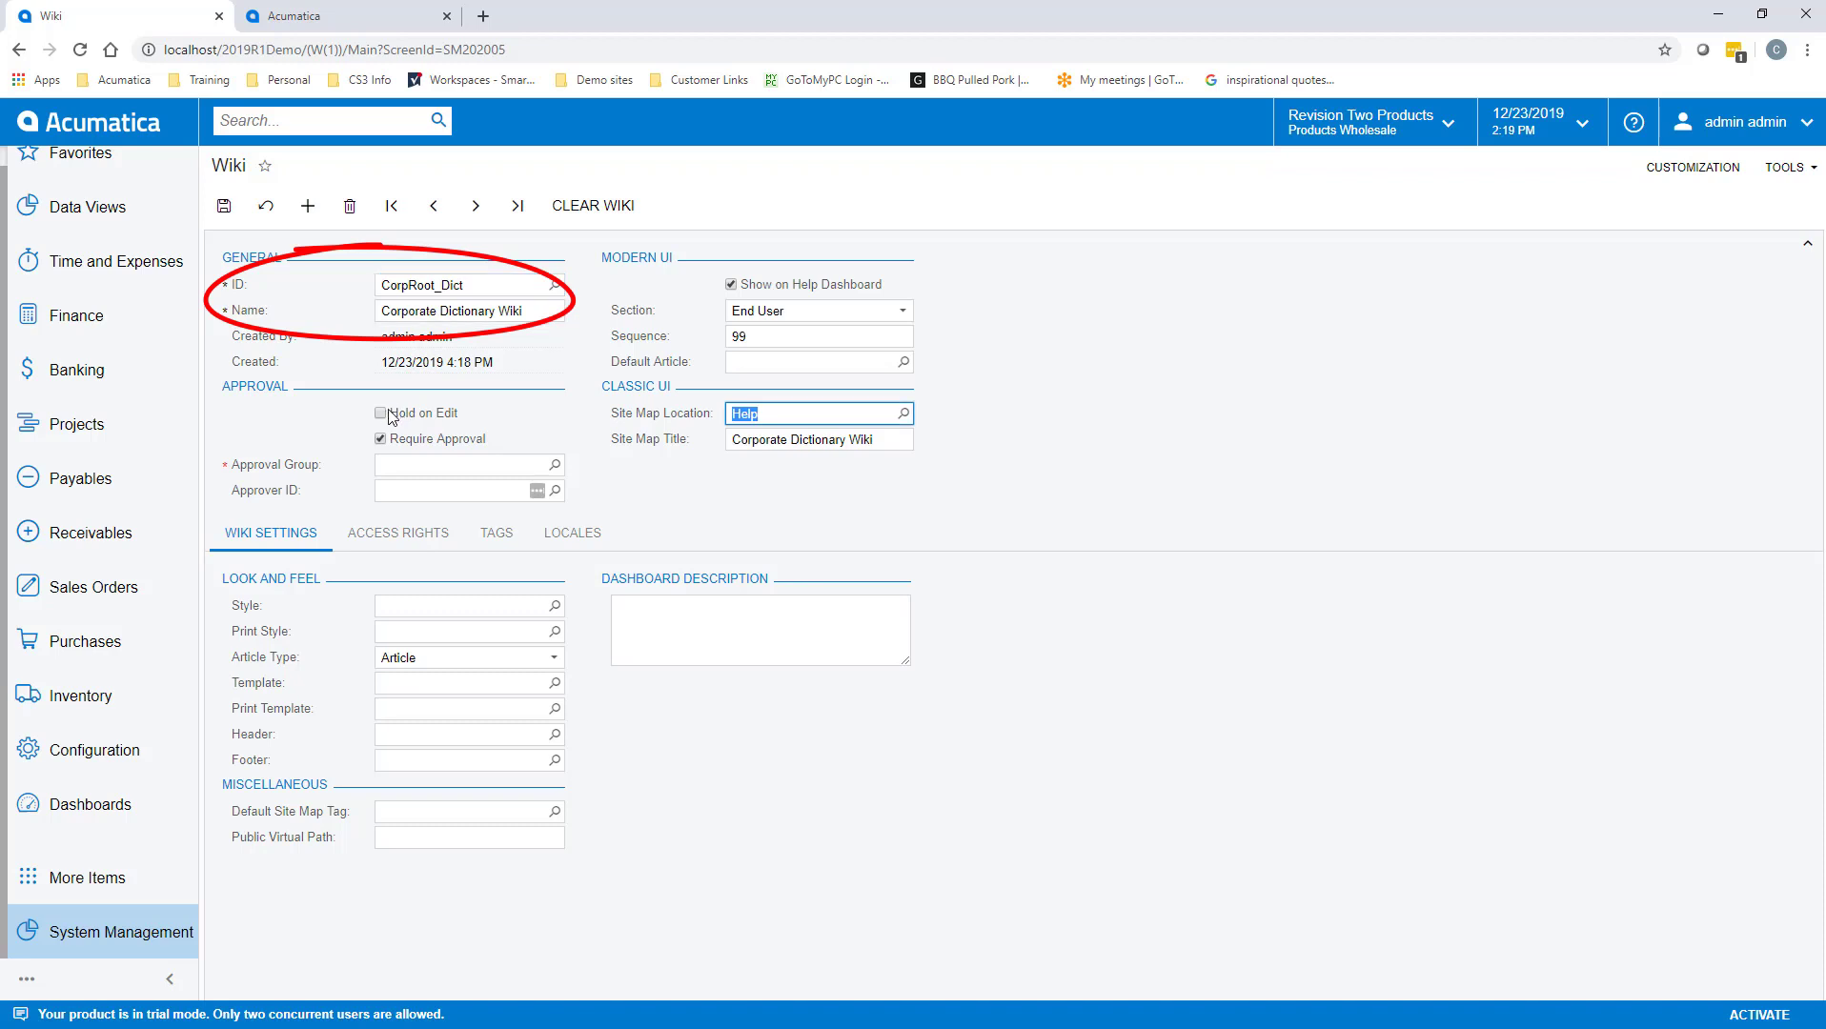
pyautogui.click(381, 415)
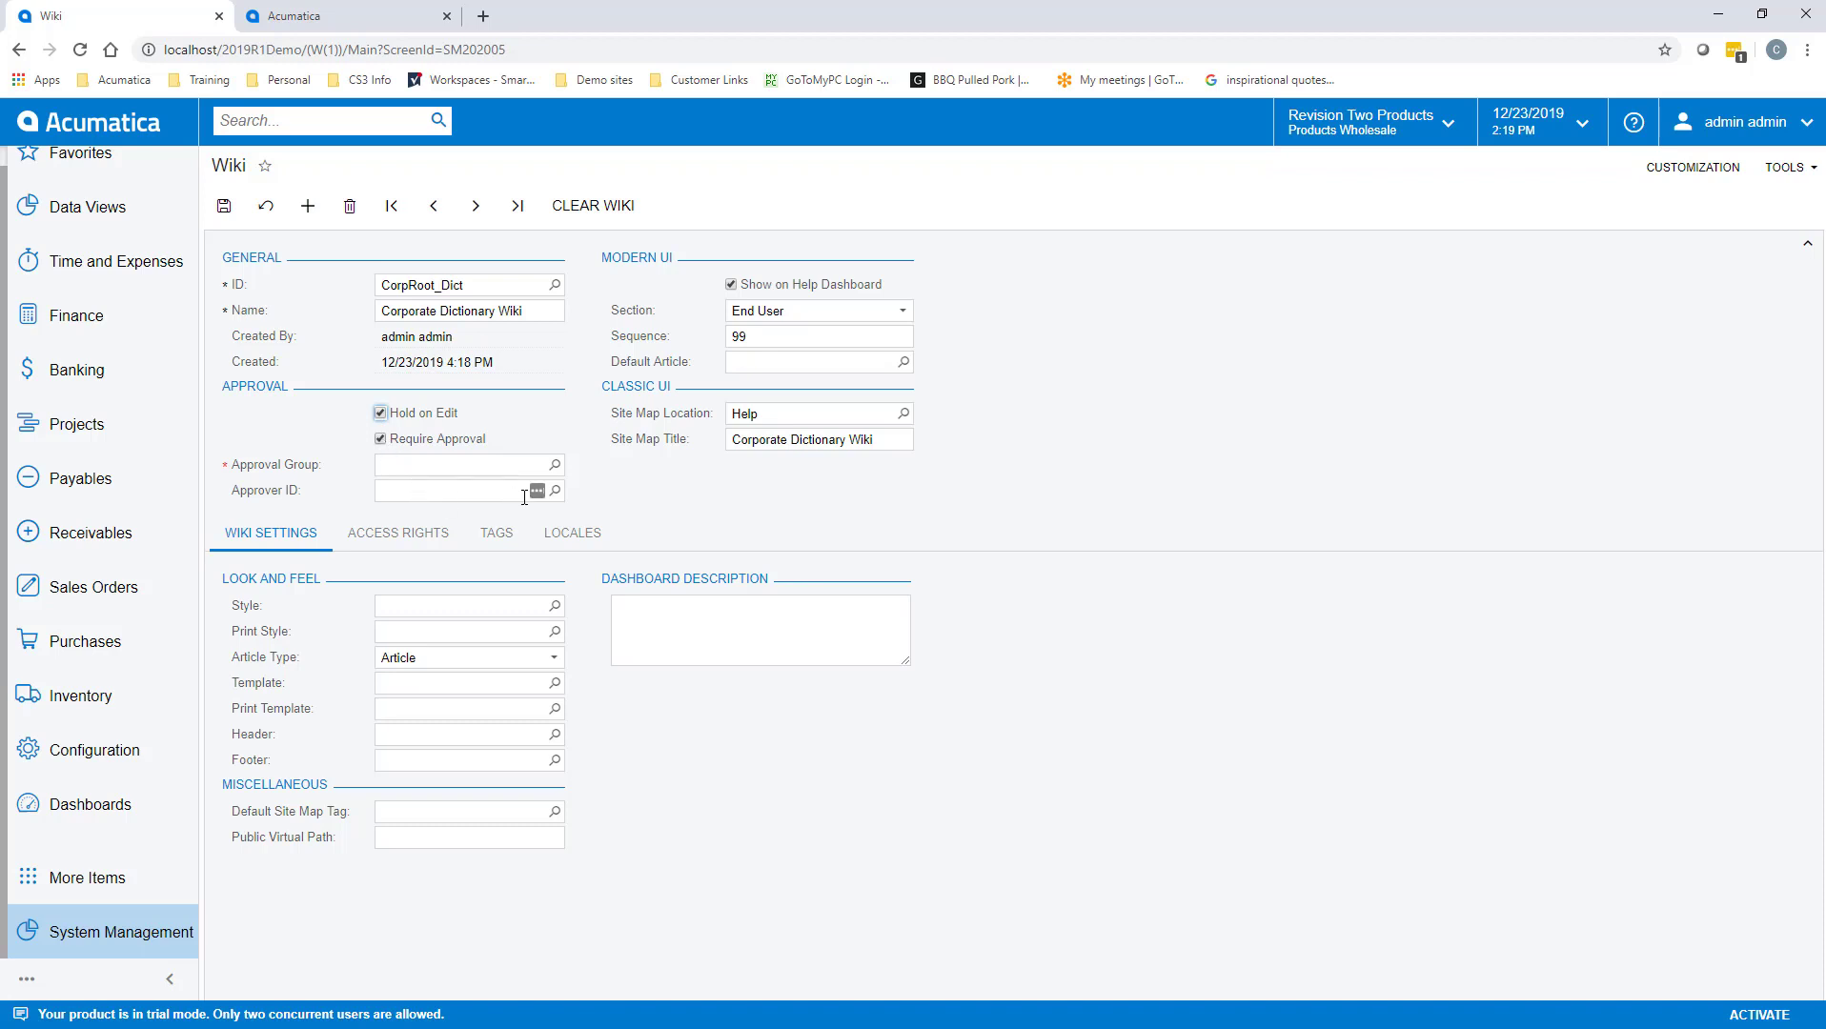
pyautogui.click(554, 464)
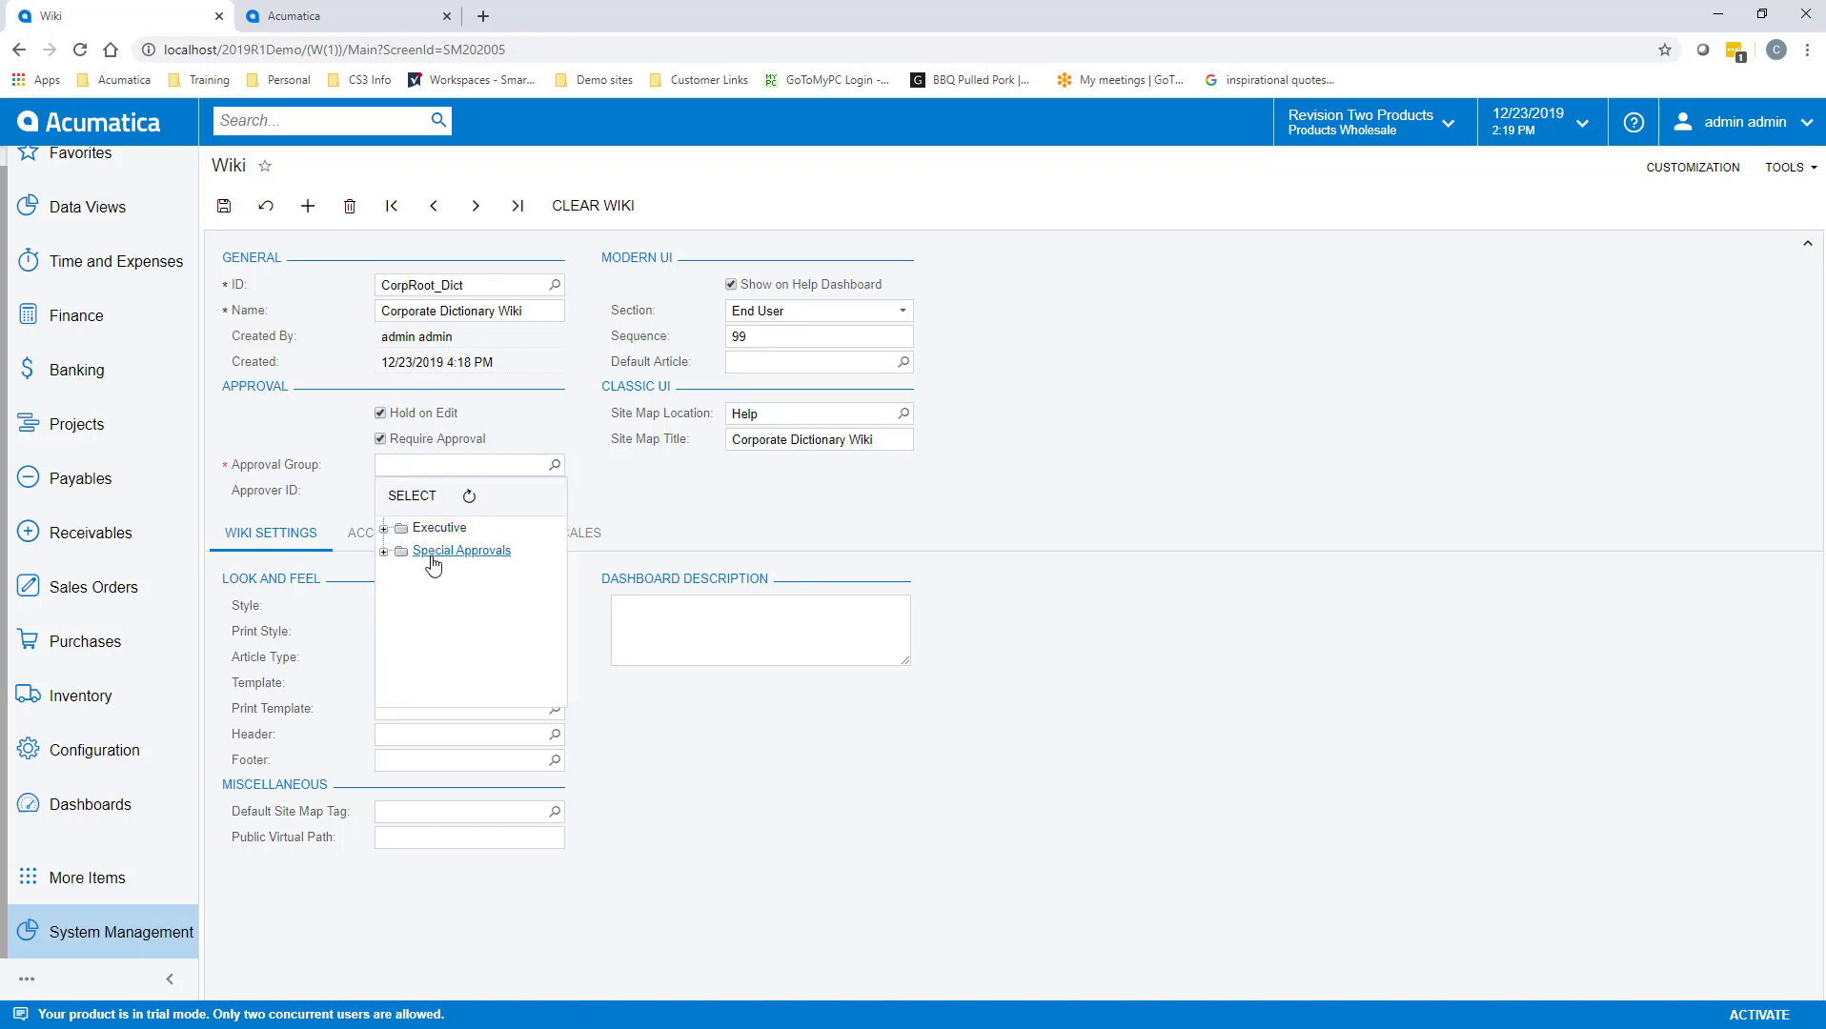
pyautogui.click(629, 488)
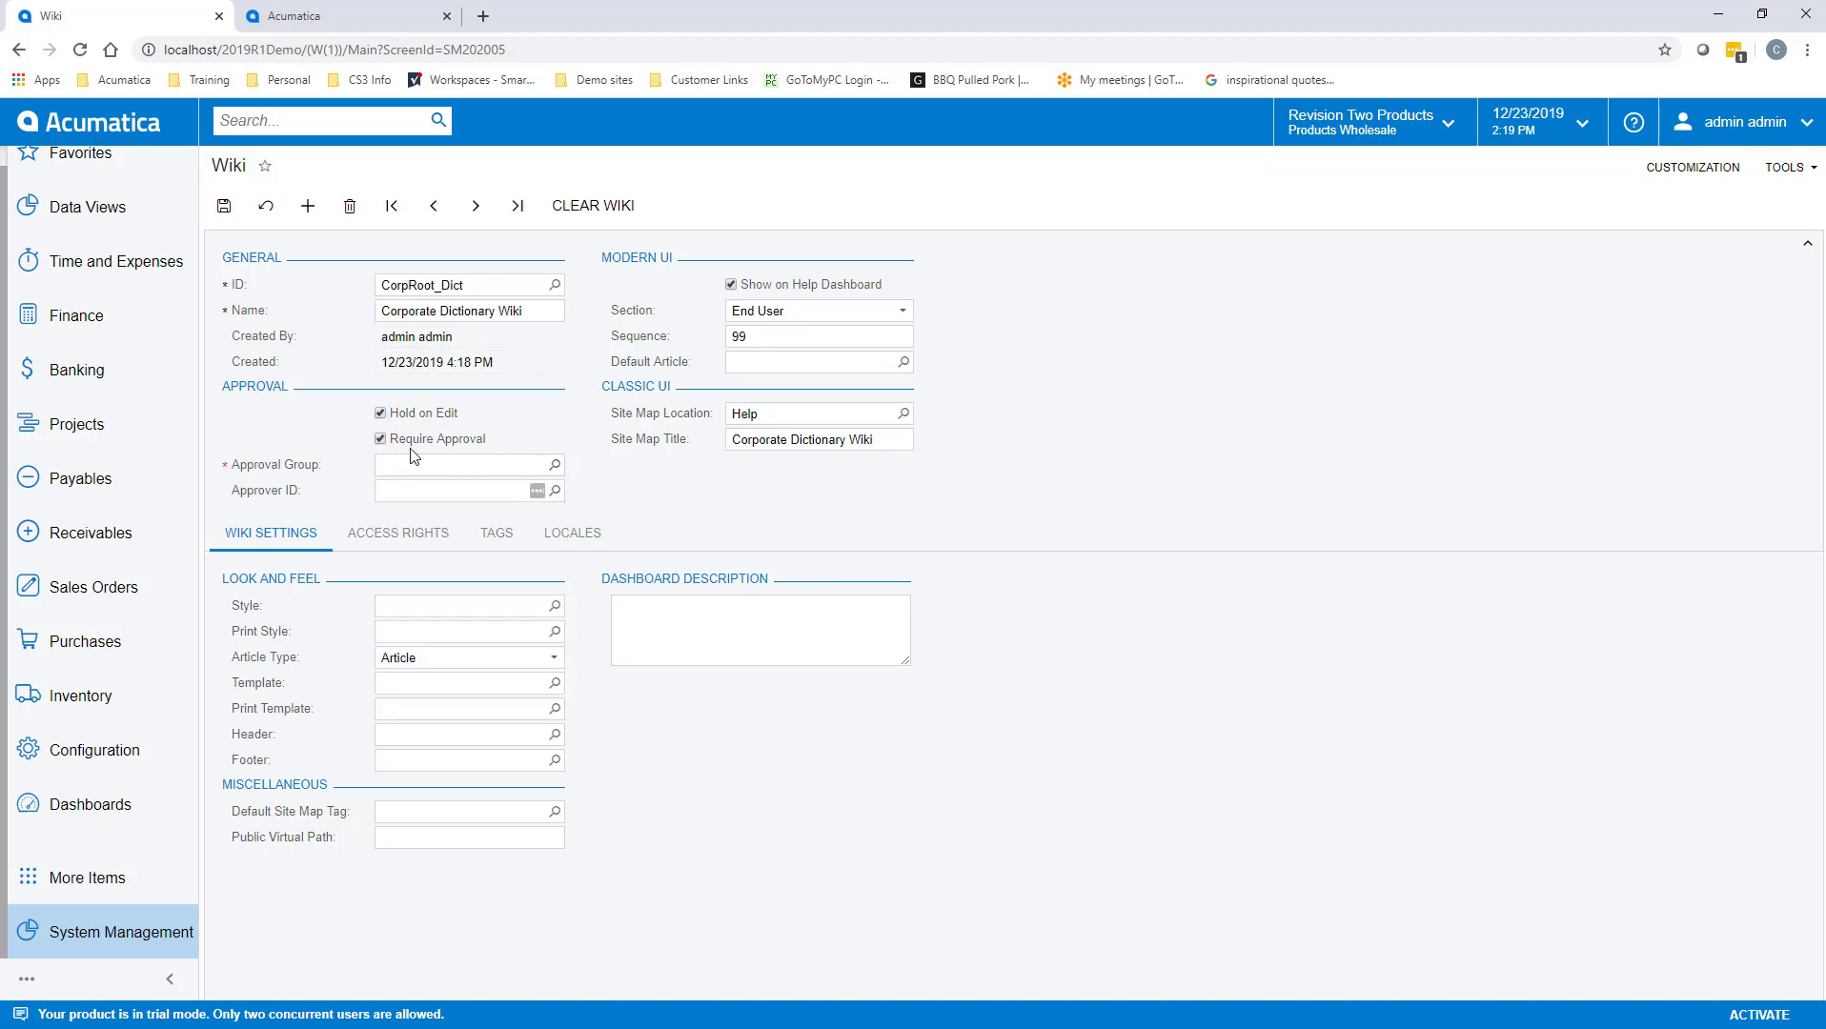
pyautogui.click(380, 440)
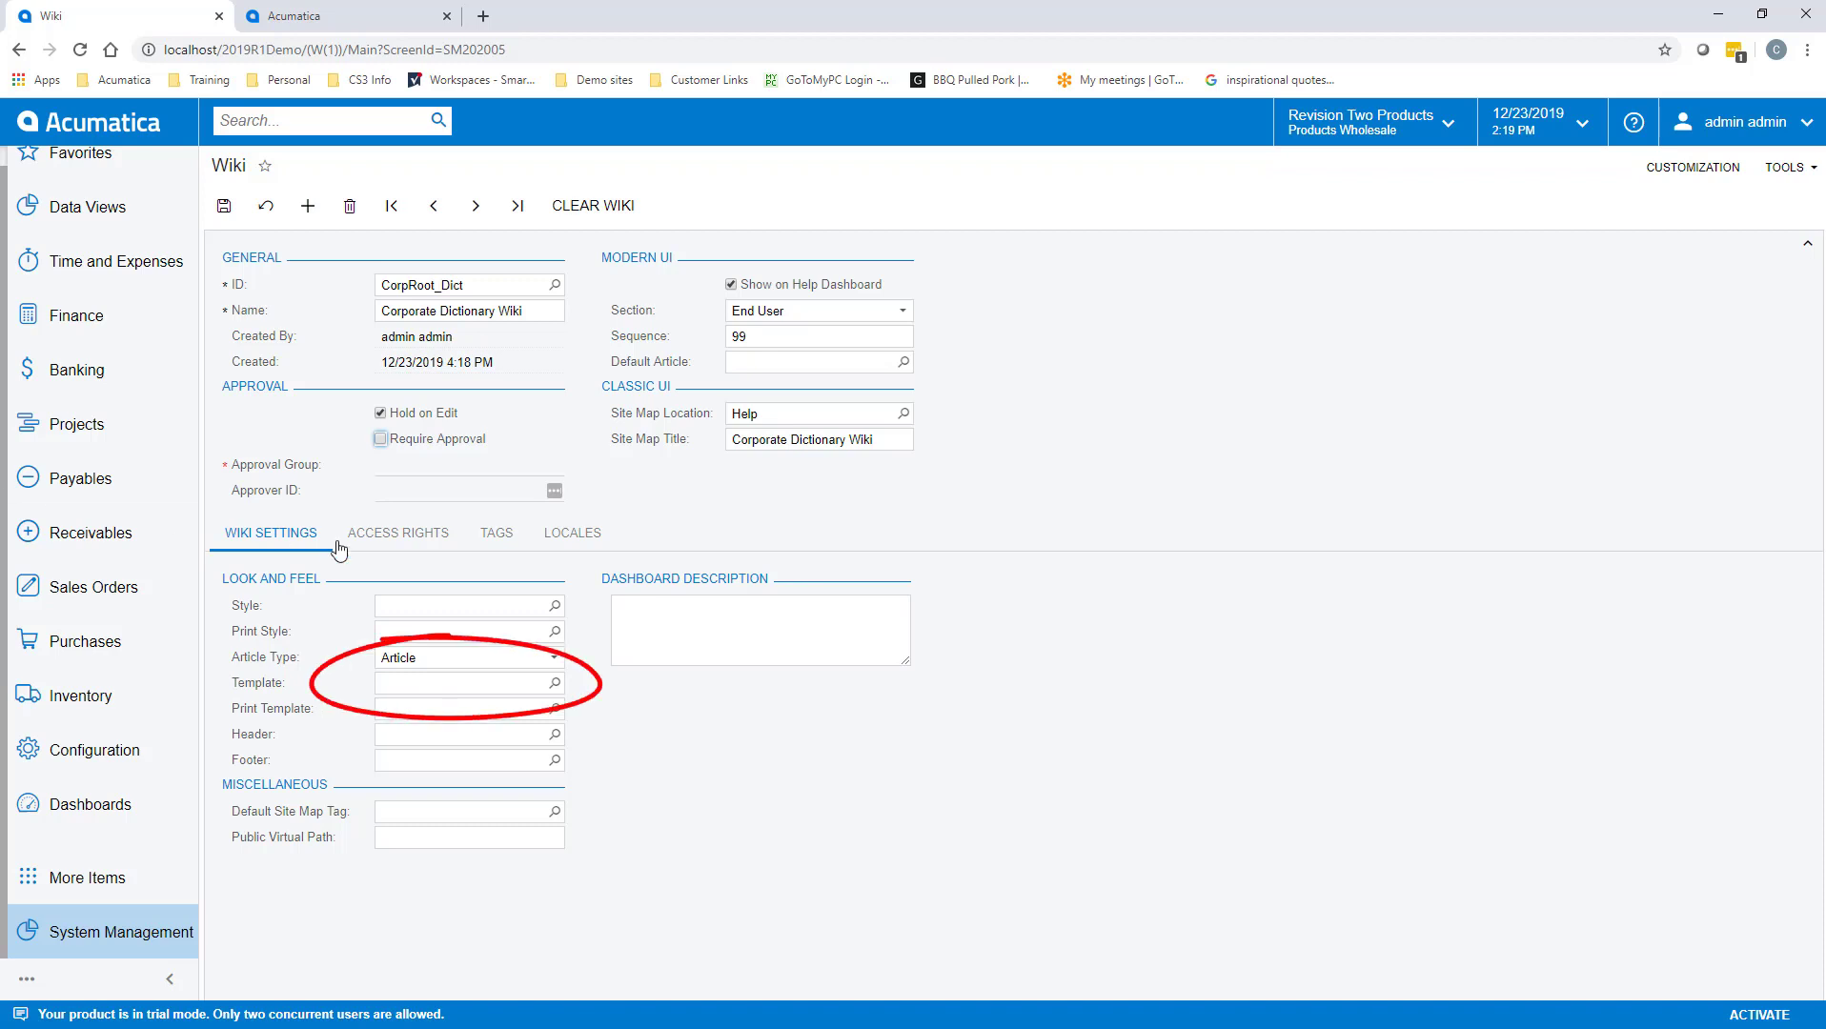
# Step: Keep Article as the article type and bring up the screen's help panel
pyautogui.click(438, 659)
pyautogui.click(465, 680)
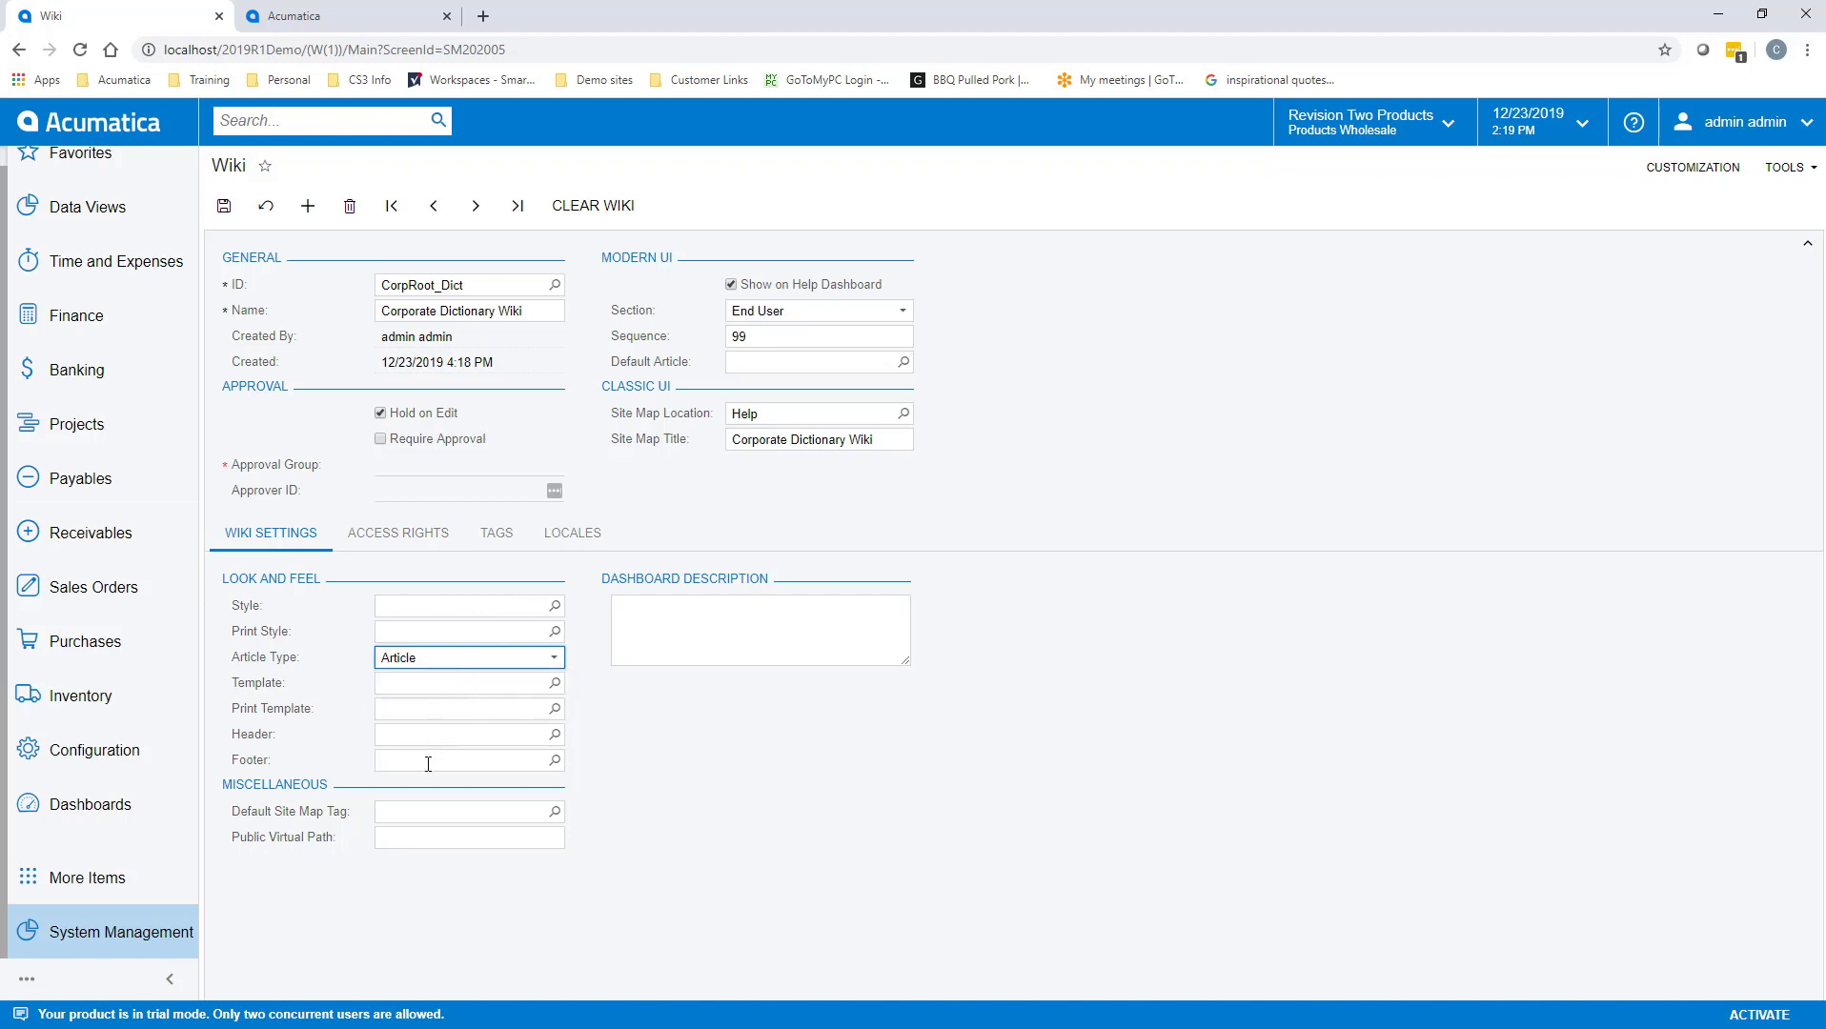
pyautogui.click(420, 812)
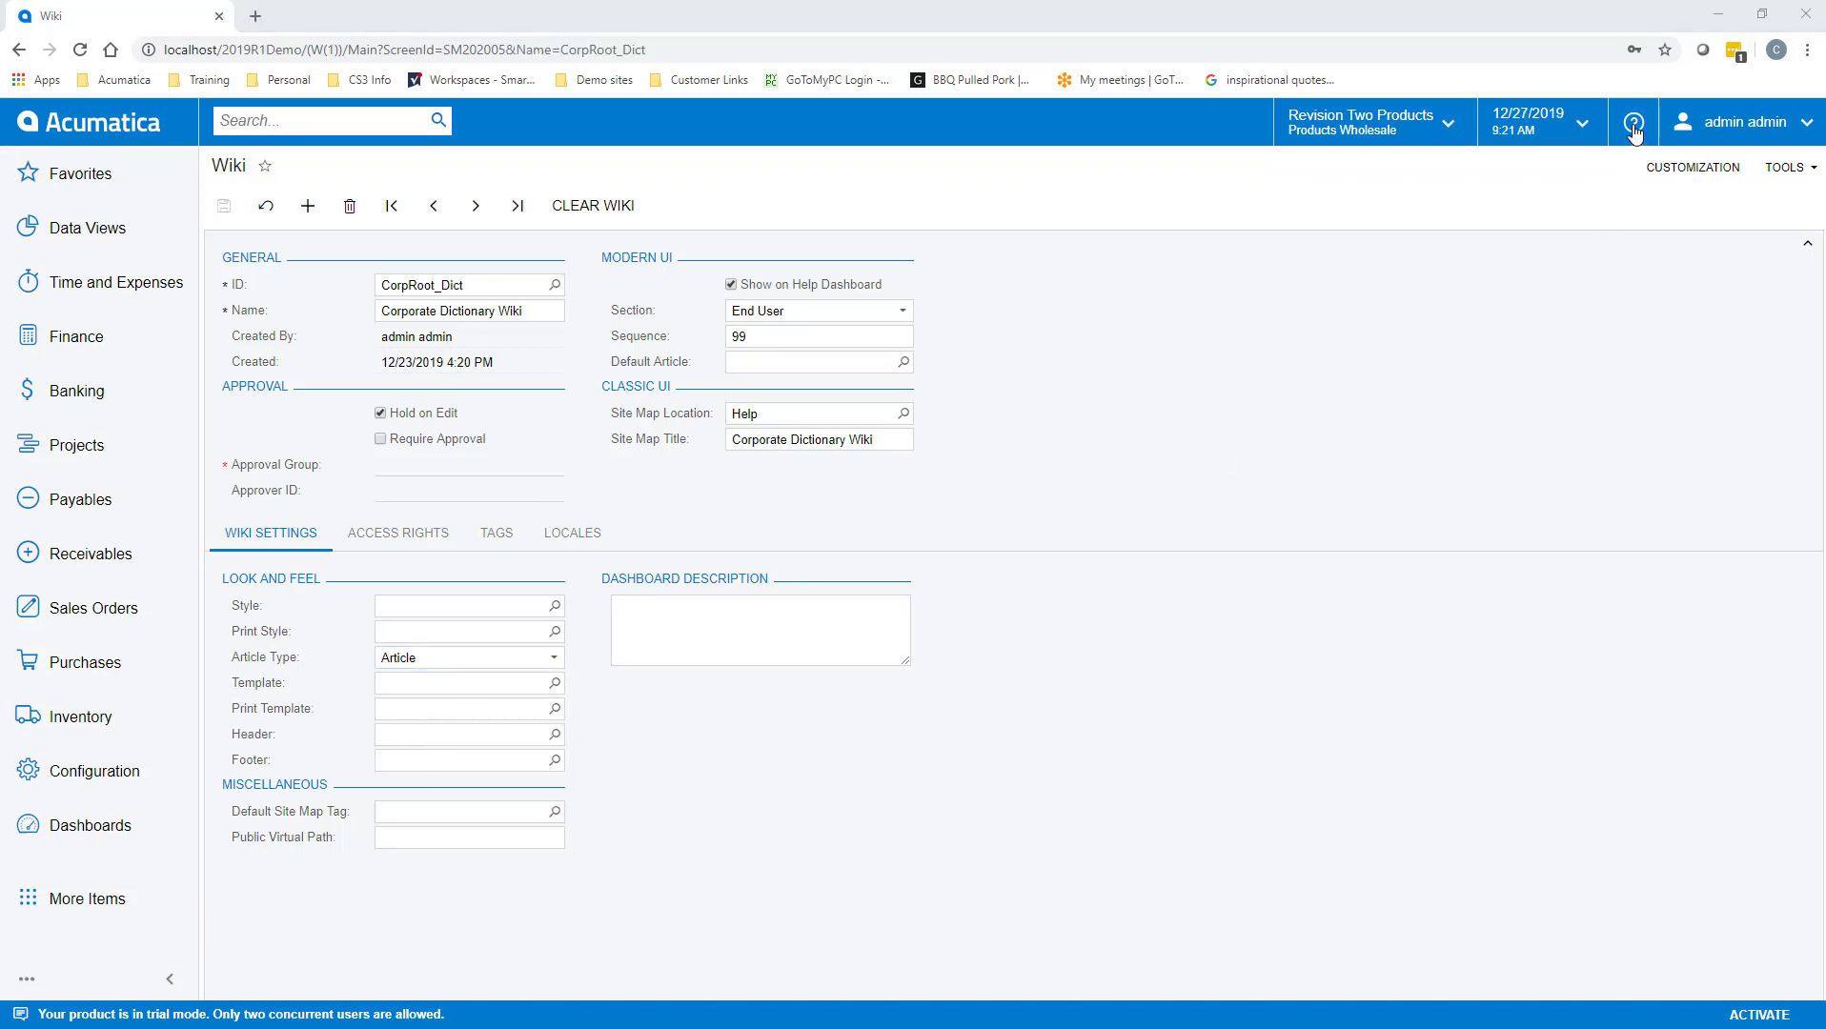
pyautogui.click(1633, 126)
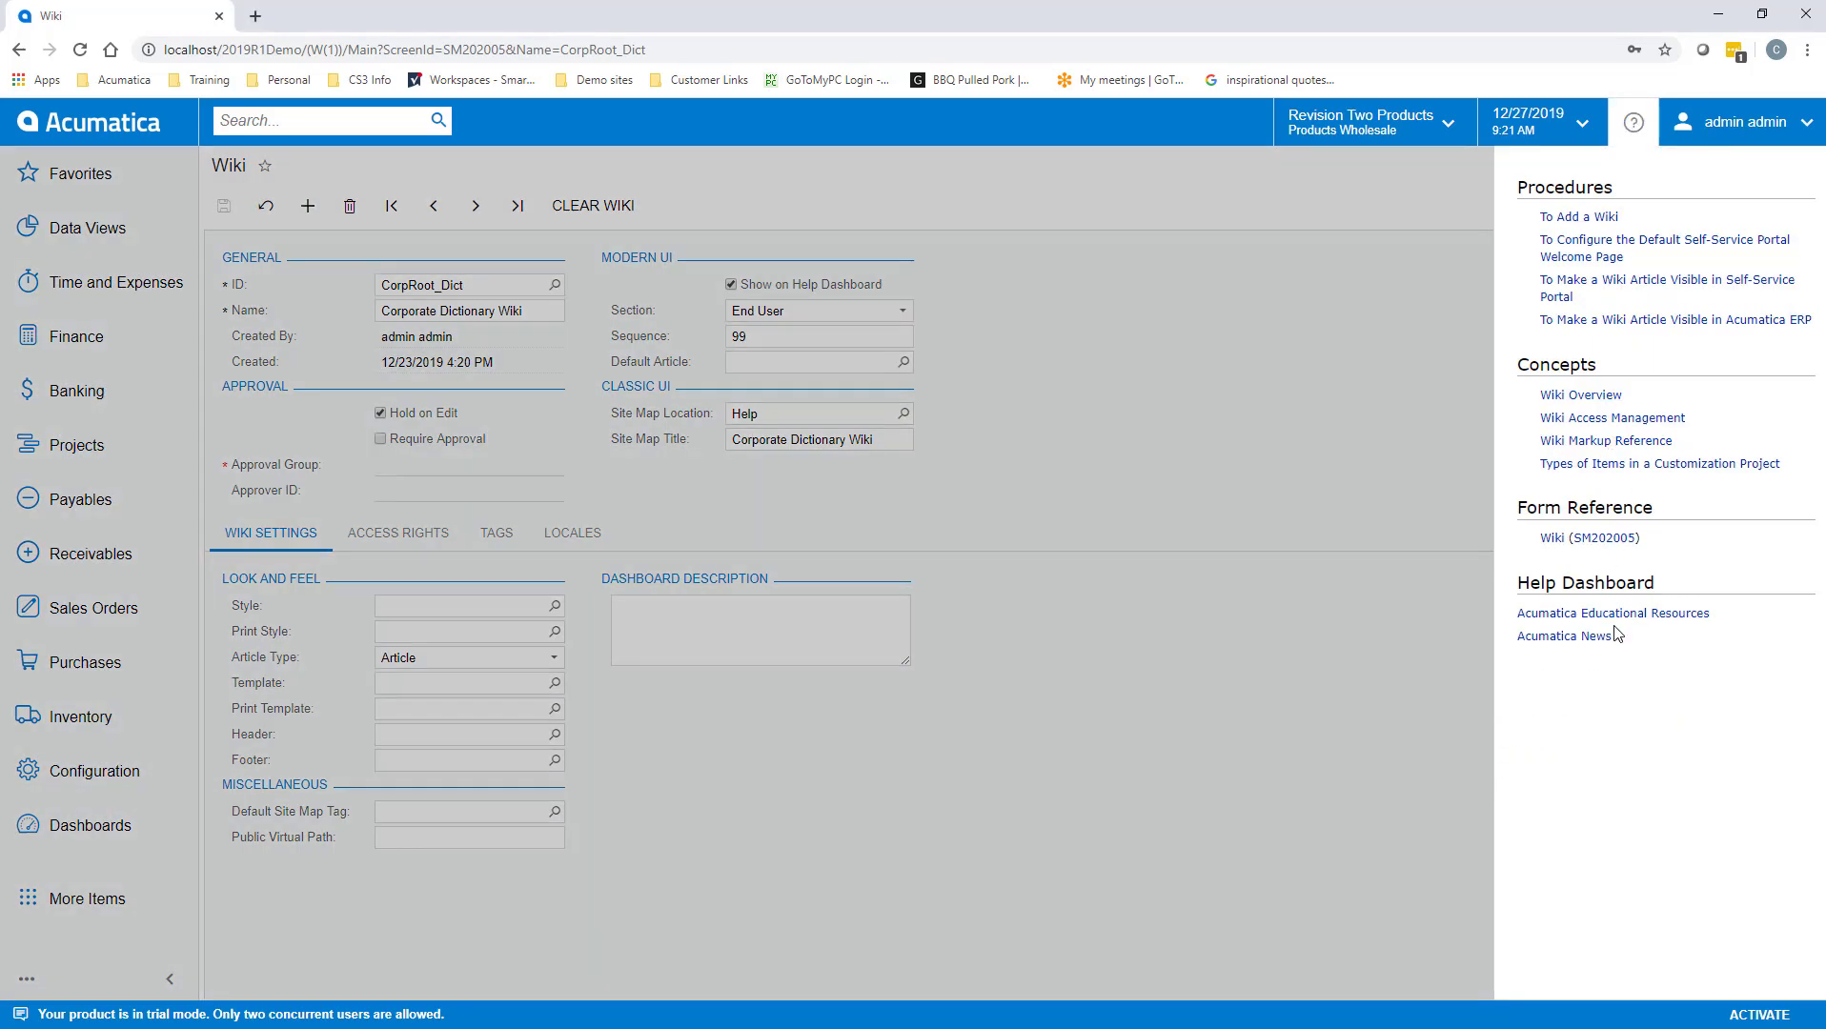
# Step: From Acumatica Educational Resources, open the Corporate Dictionary Wiki and start a new article
pyautogui.click(1628, 616)
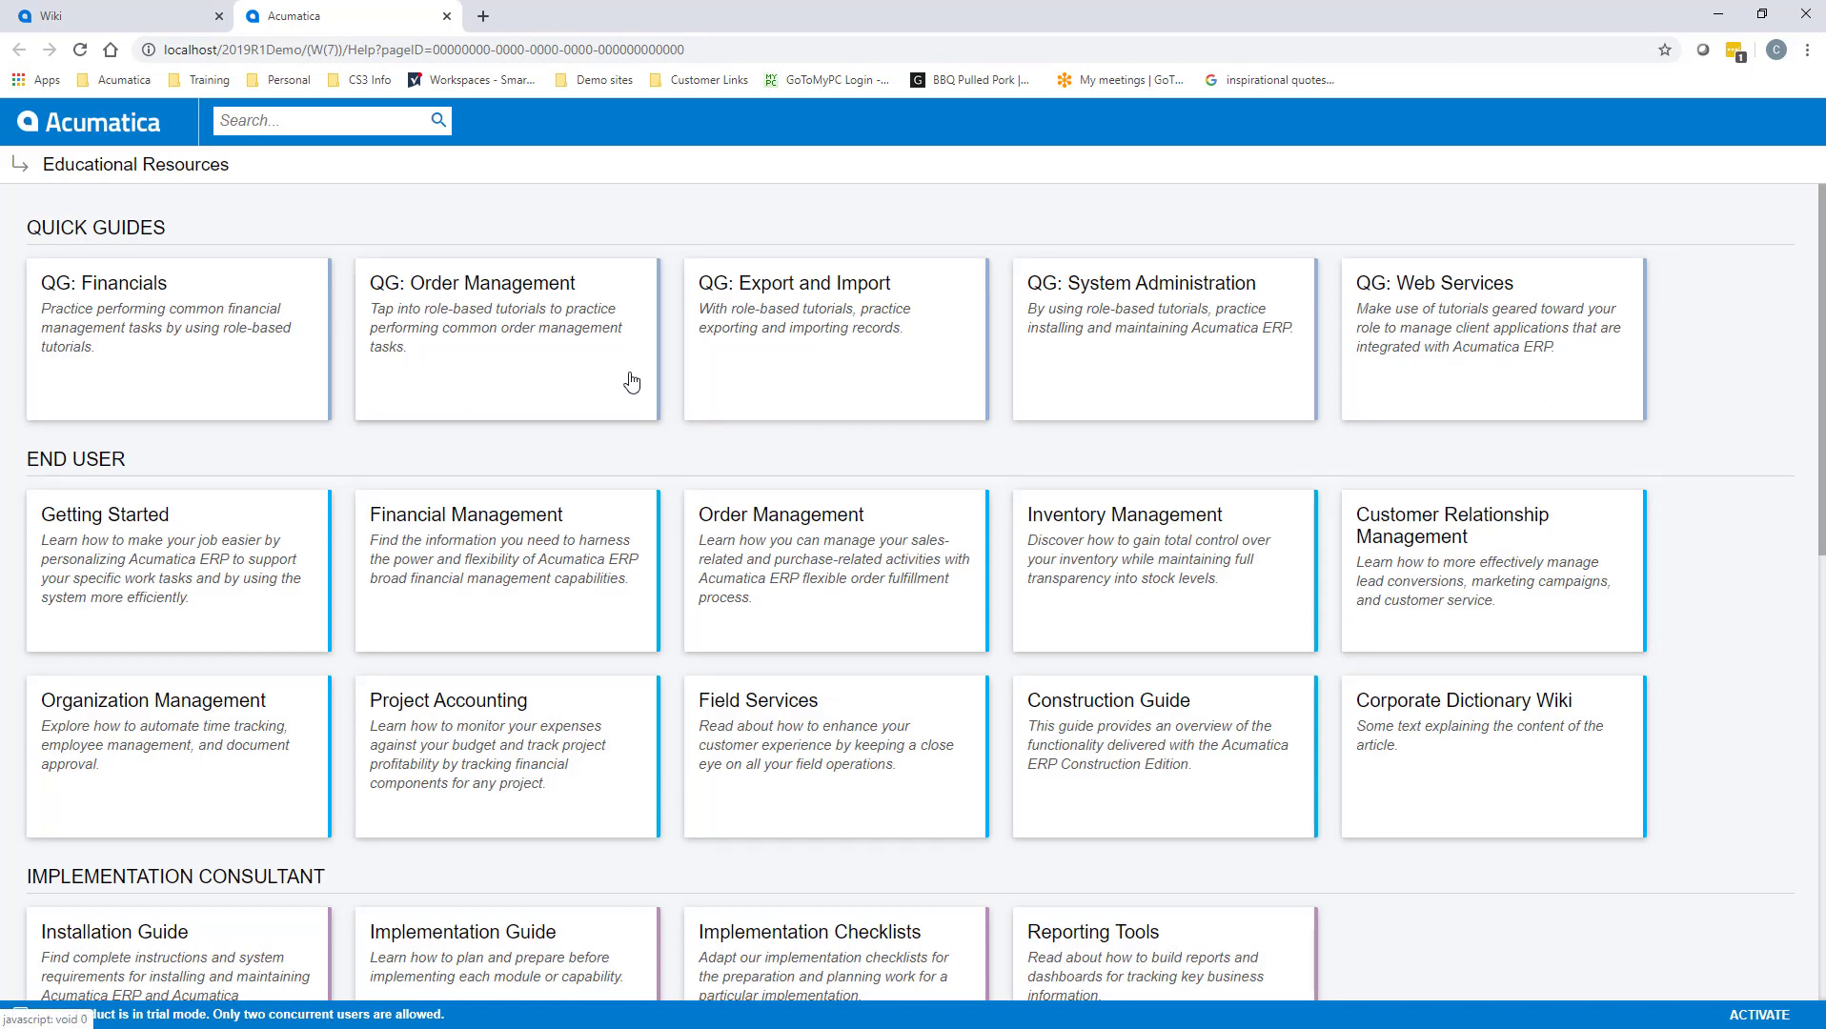
pyautogui.scroll(-1, 686, 419)
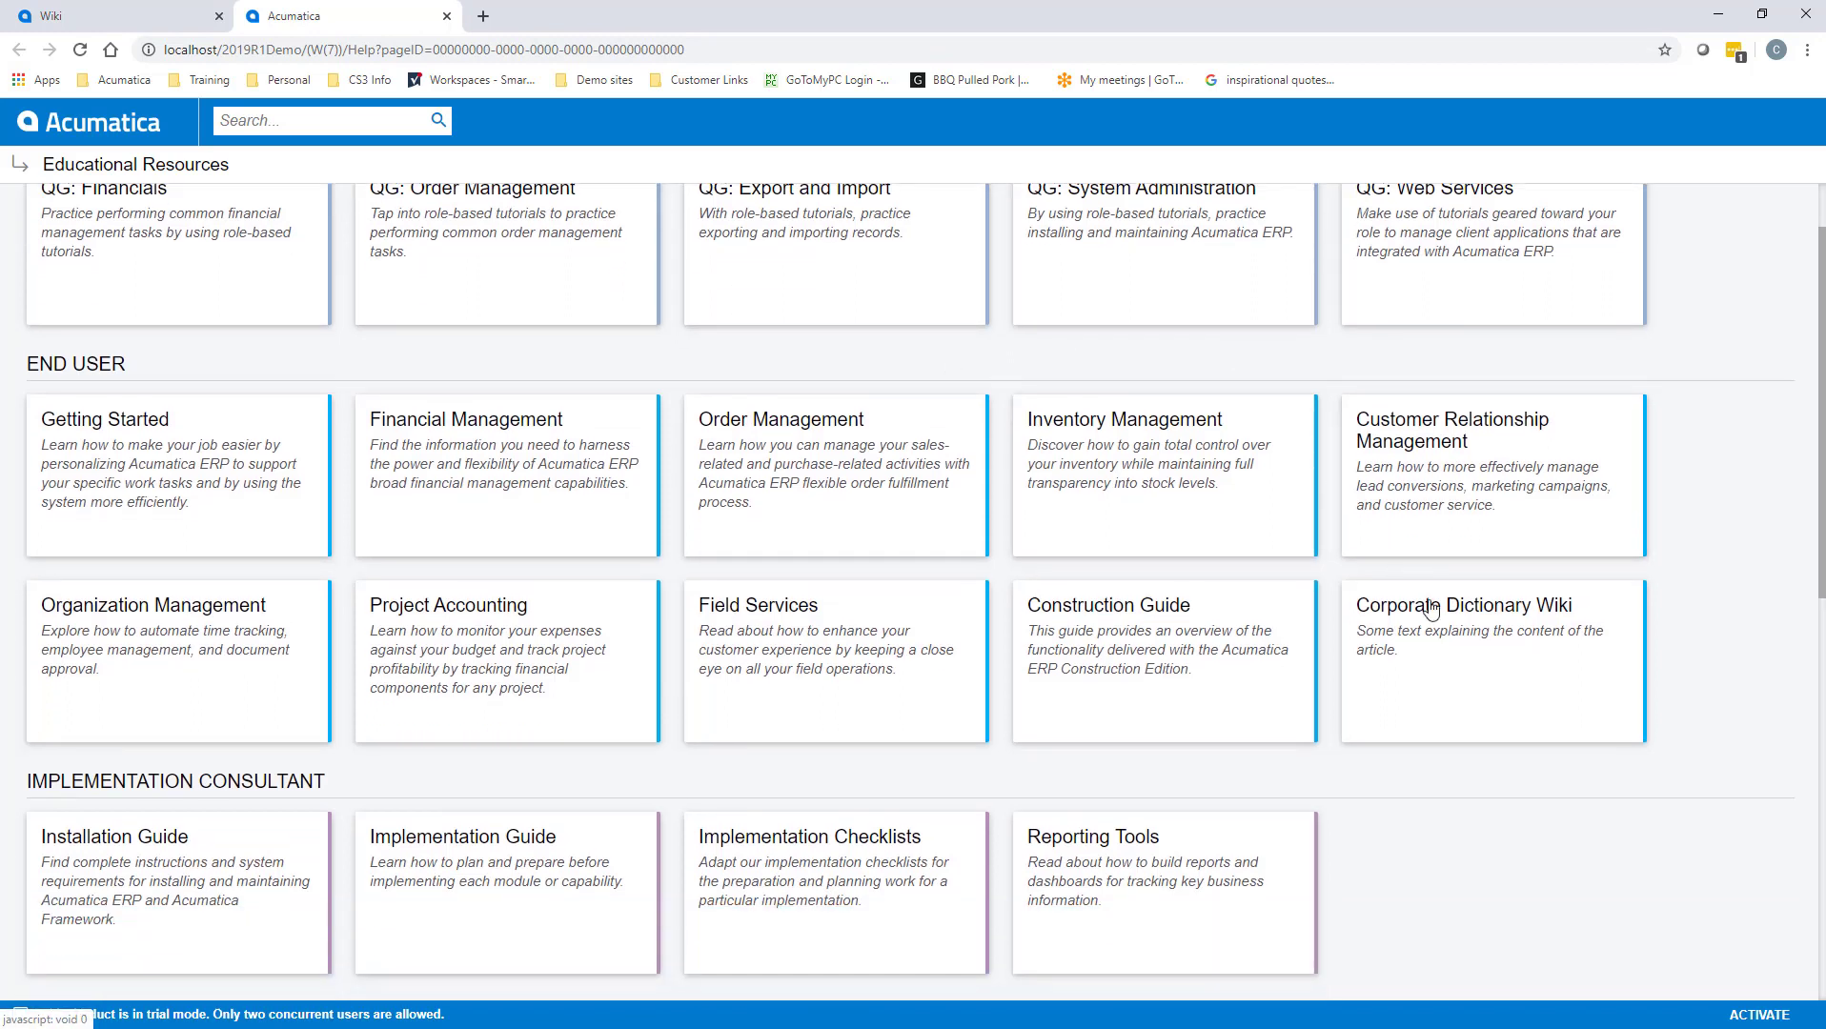
pyautogui.click(1480, 688)
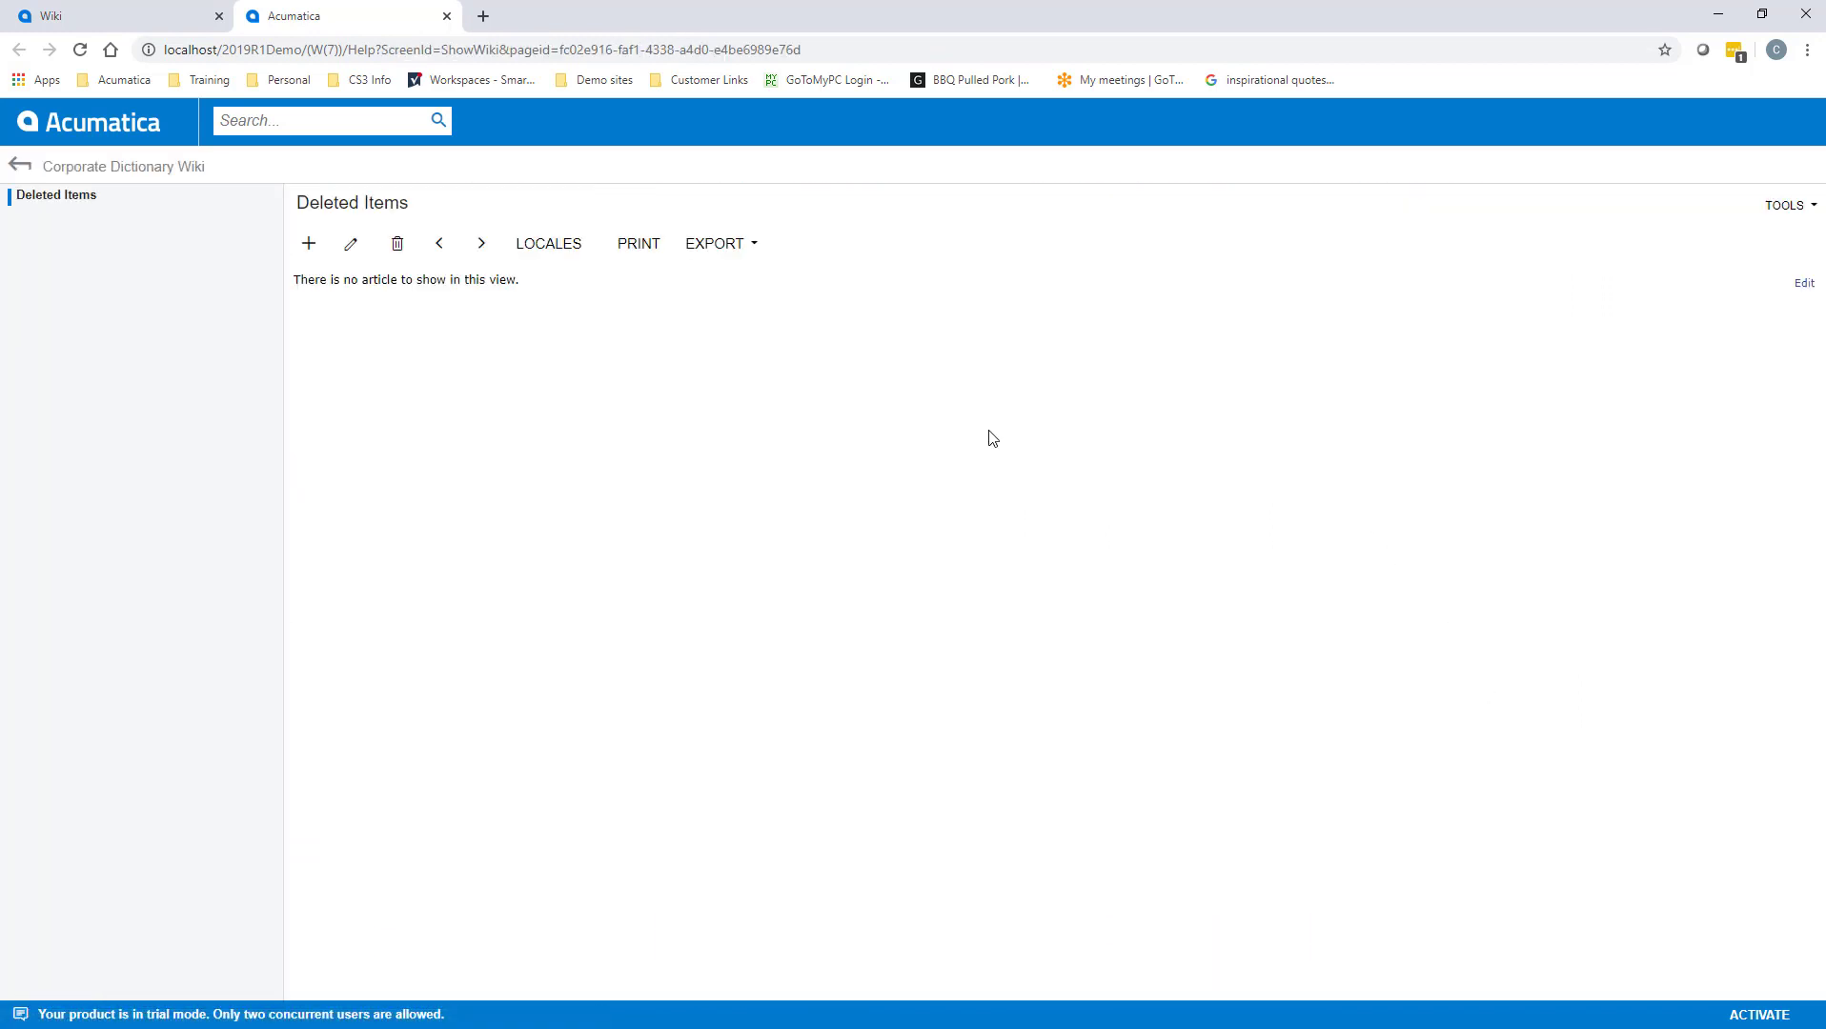
pyautogui.click(308, 244)
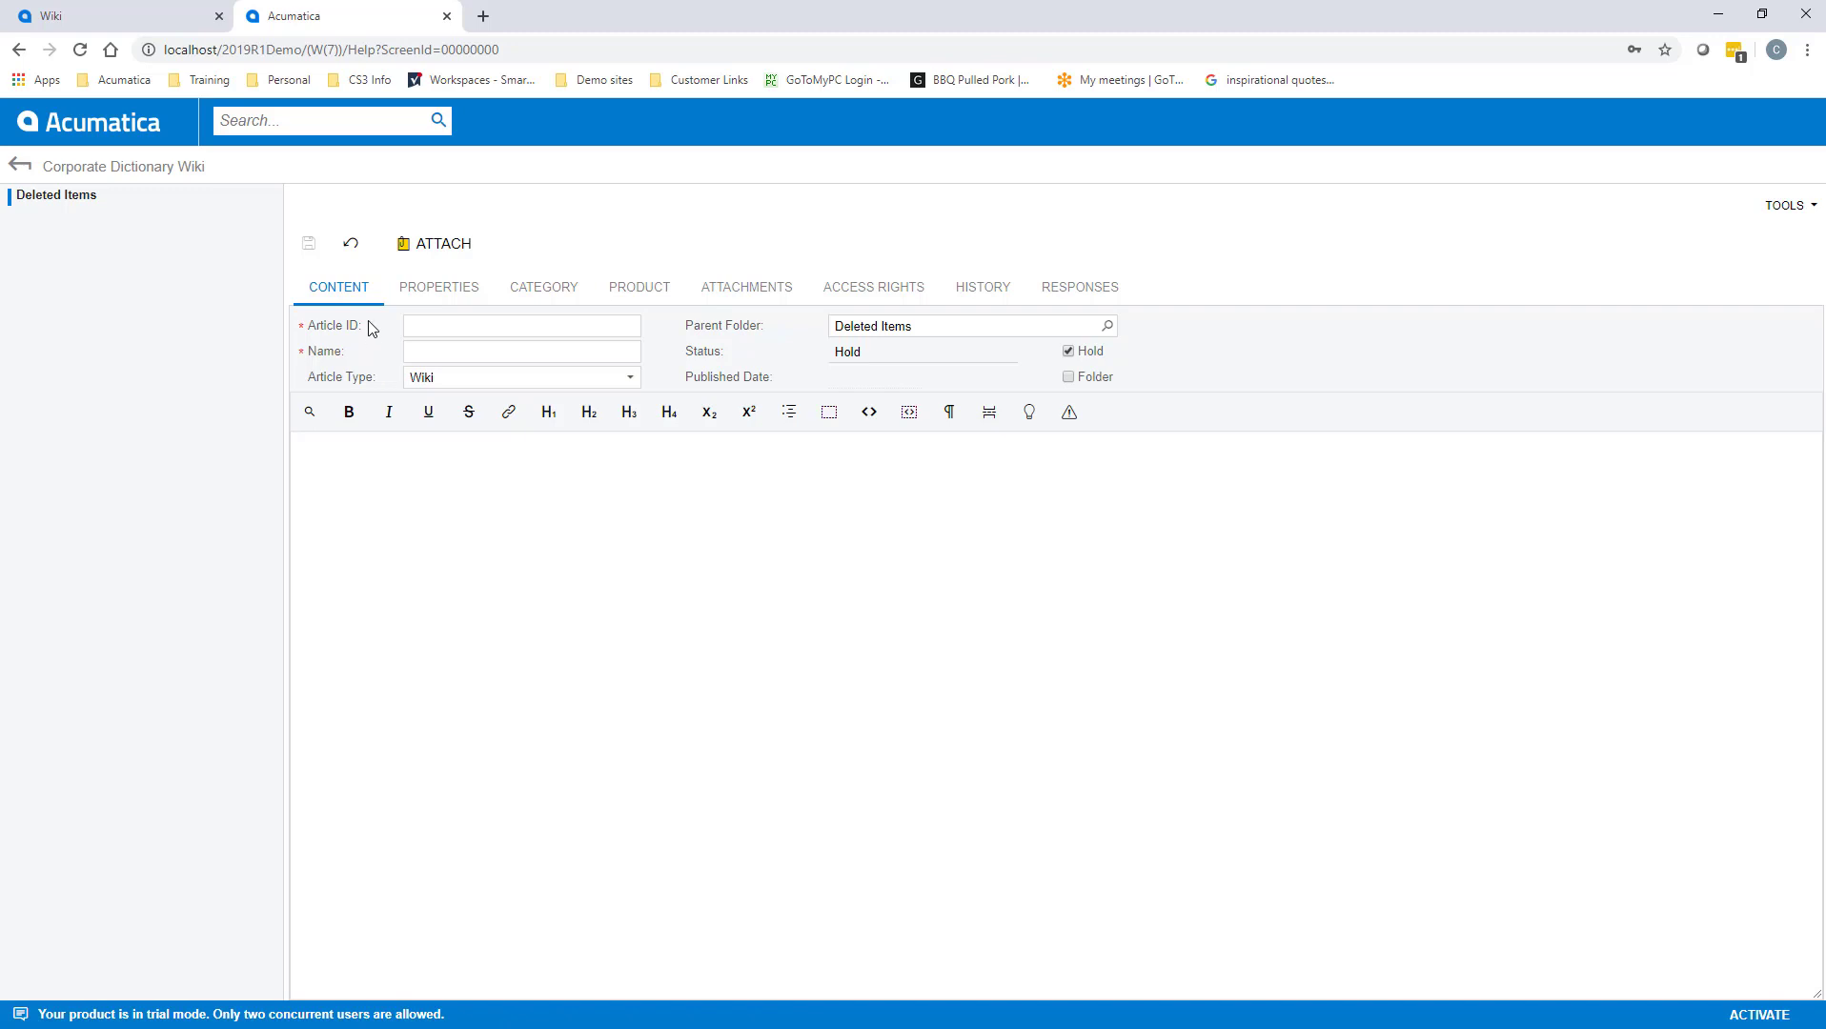
# Step: Save article DICT_Landing, 'Dictionary Landing Page', with parent folder Corporate Dictionary Wiki
pyautogui.click(437, 325)
pyautogui.write('DICT_Landing')
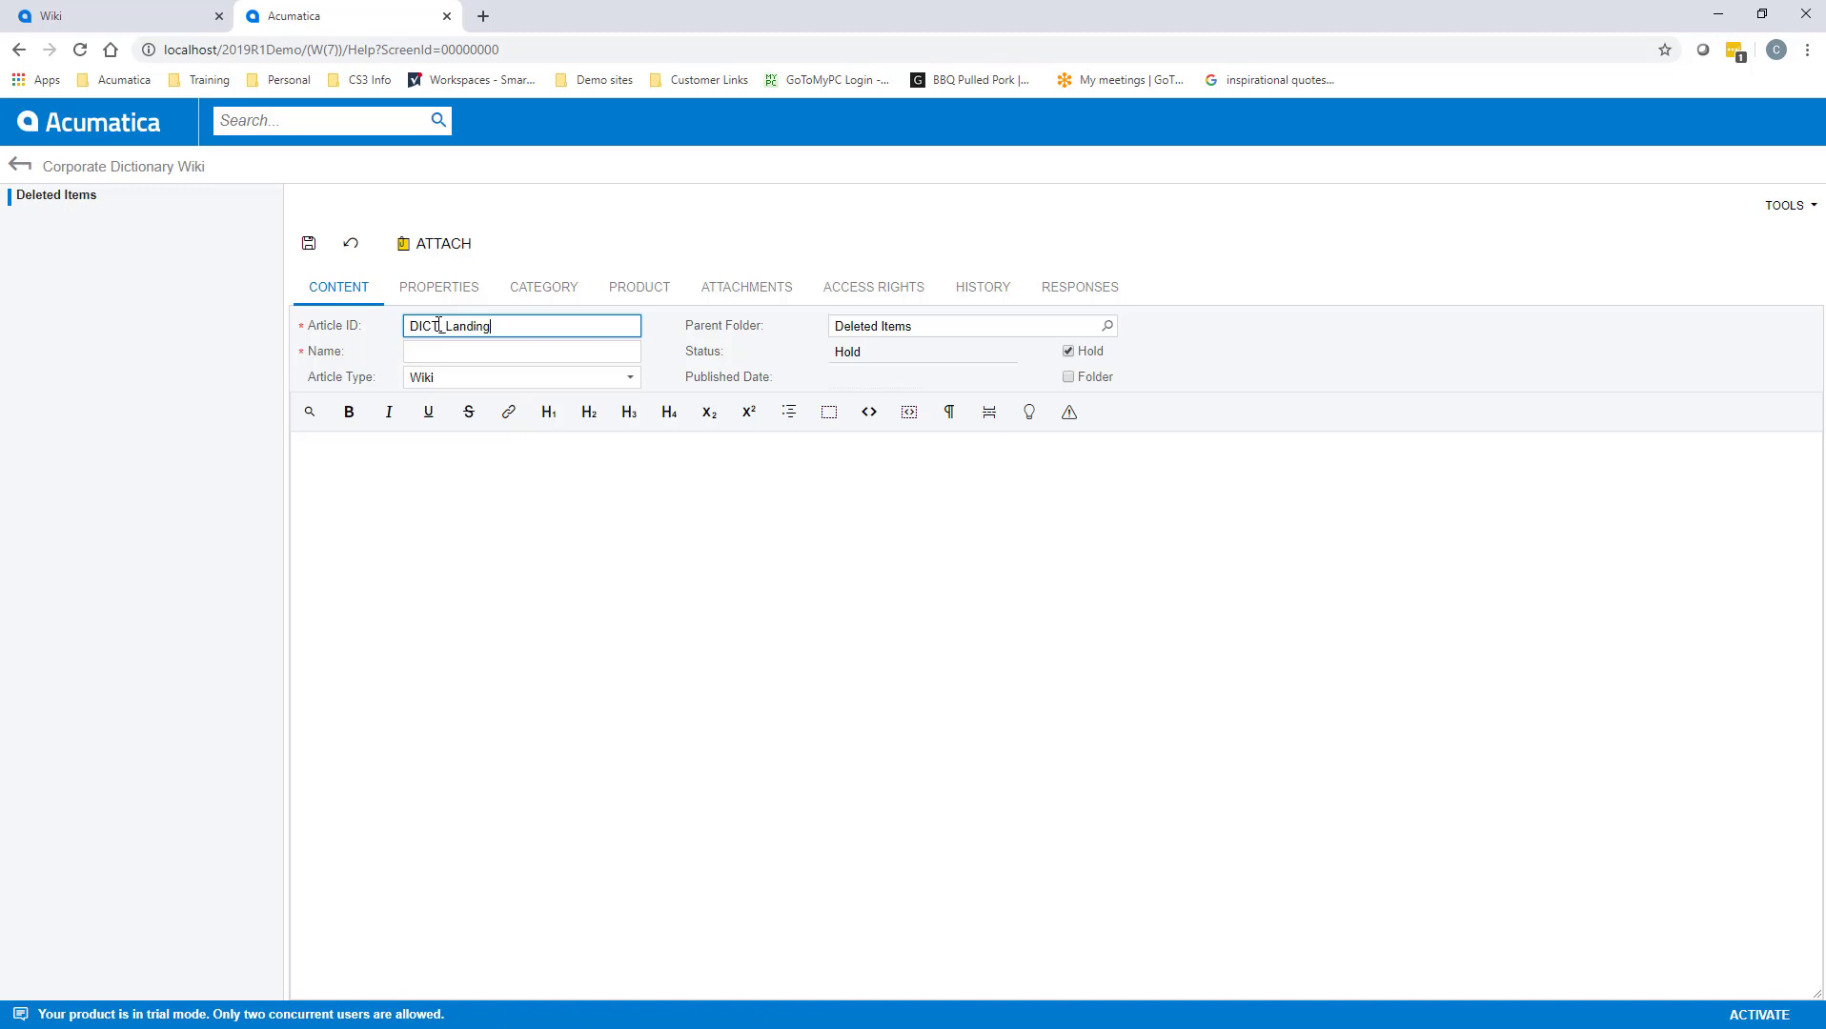
pyautogui.click(436, 357)
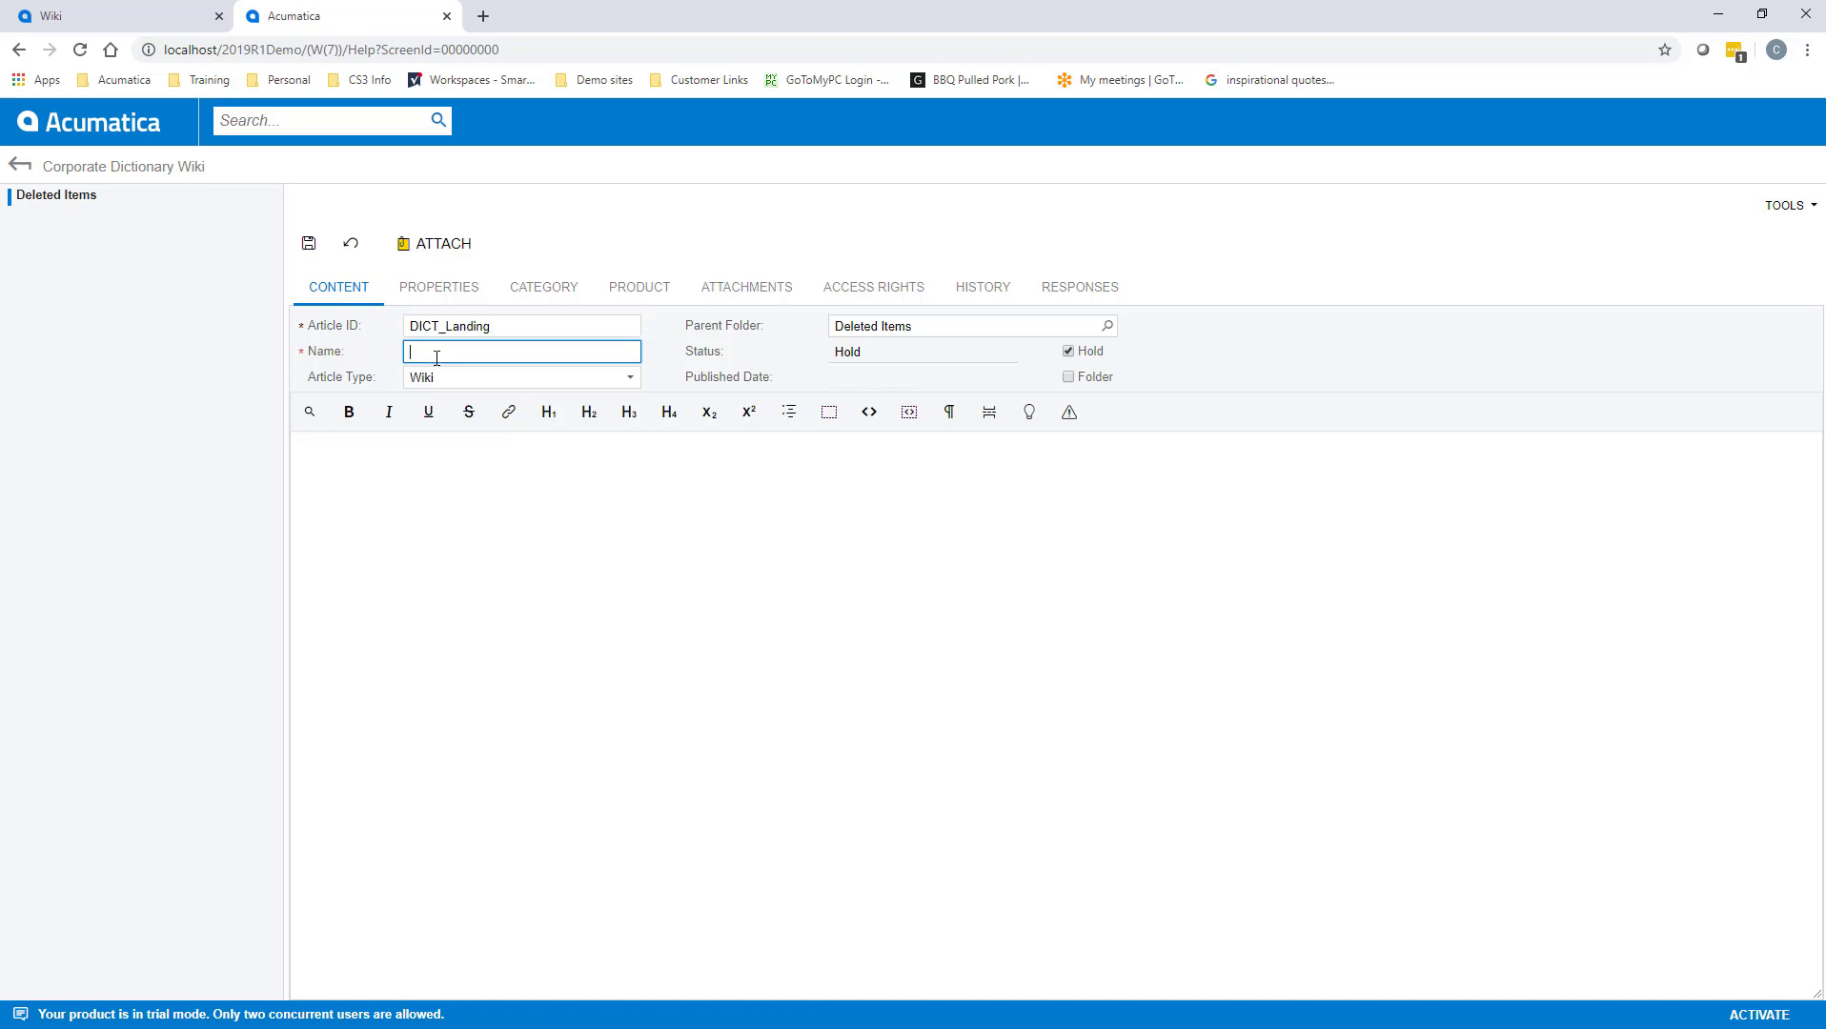
pyautogui.write('Dictionary Landing Page')
pyautogui.click(1106, 326)
pyautogui.click(973, 391)
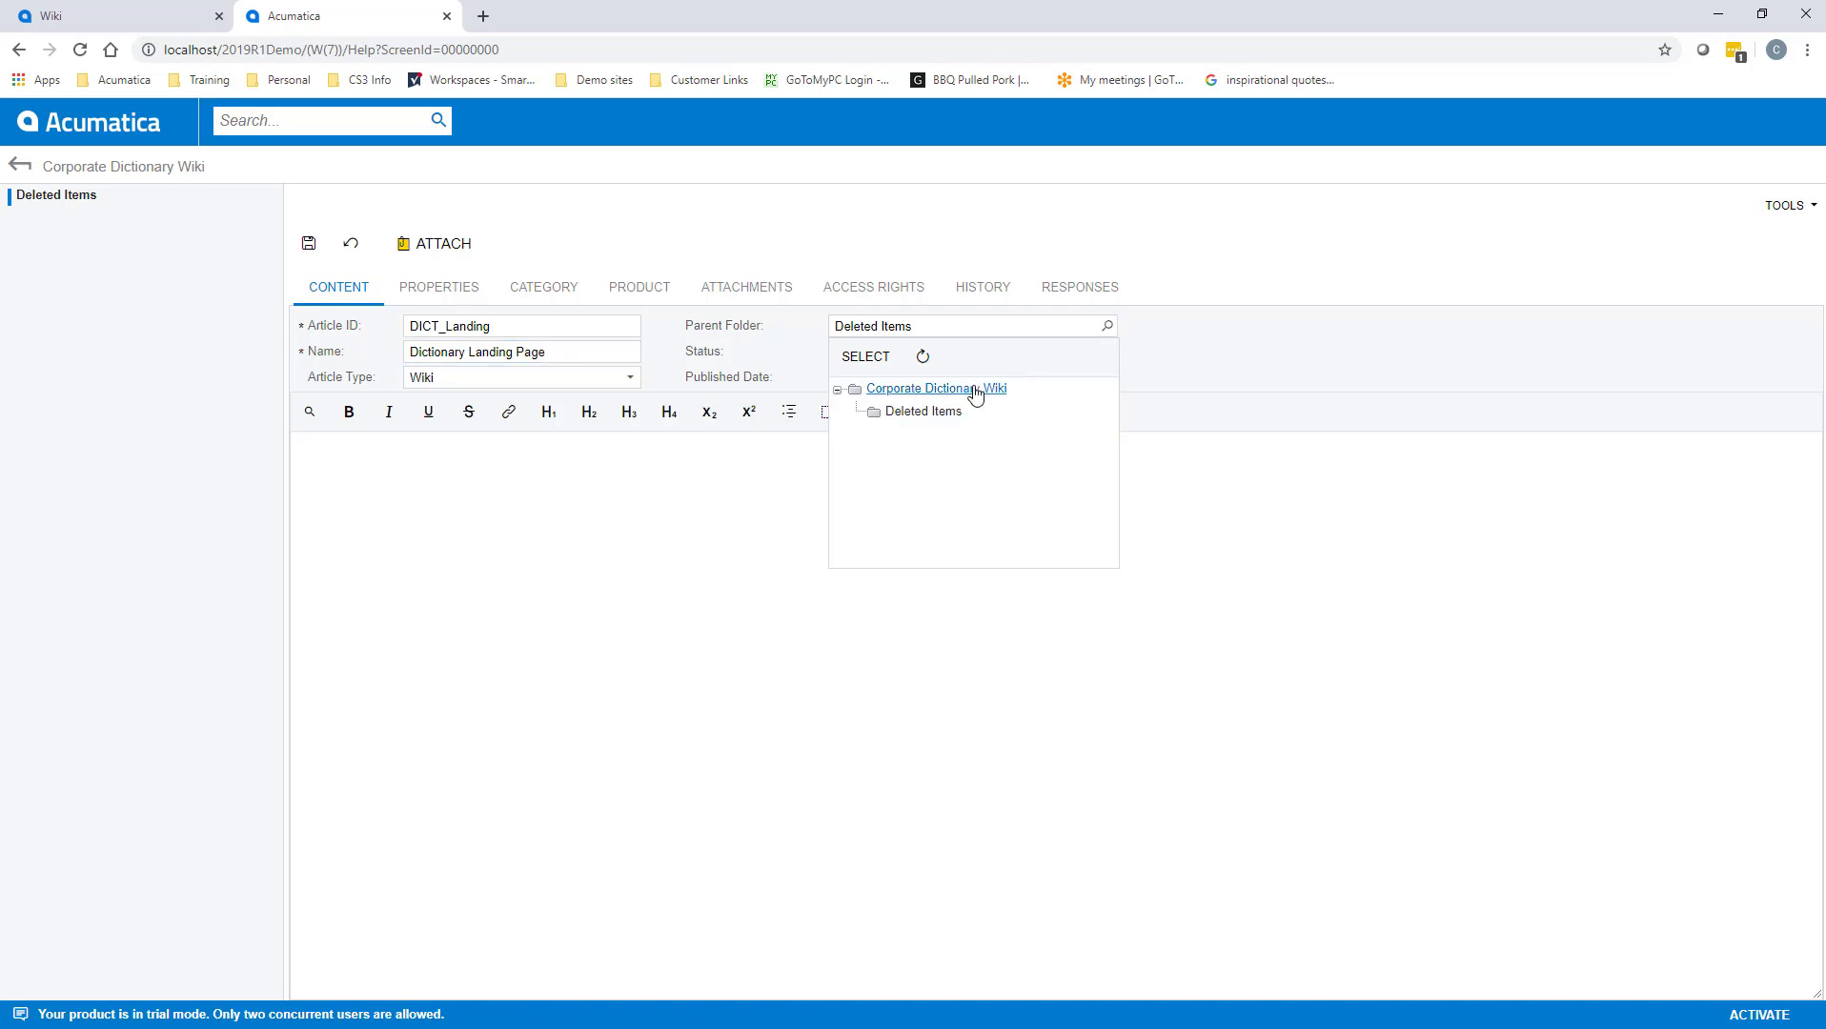
pyautogui.click(887, 358)
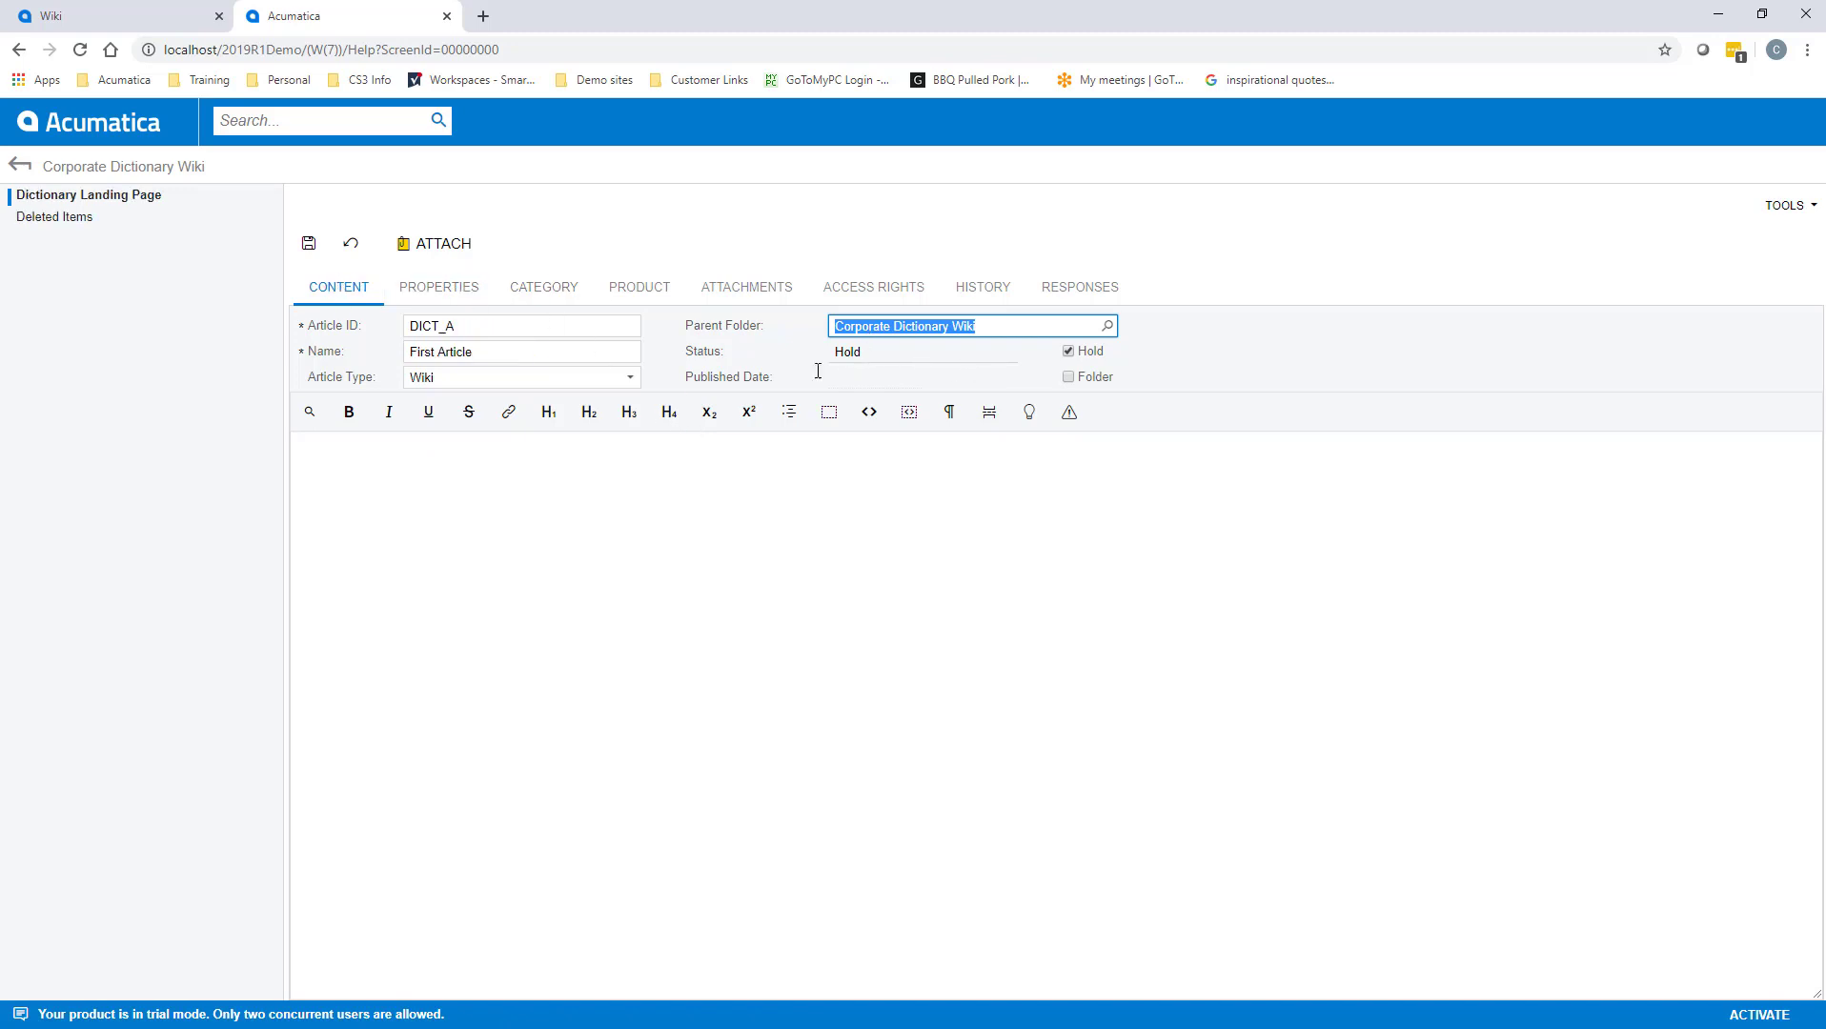
pyautogui.click(320, 264)
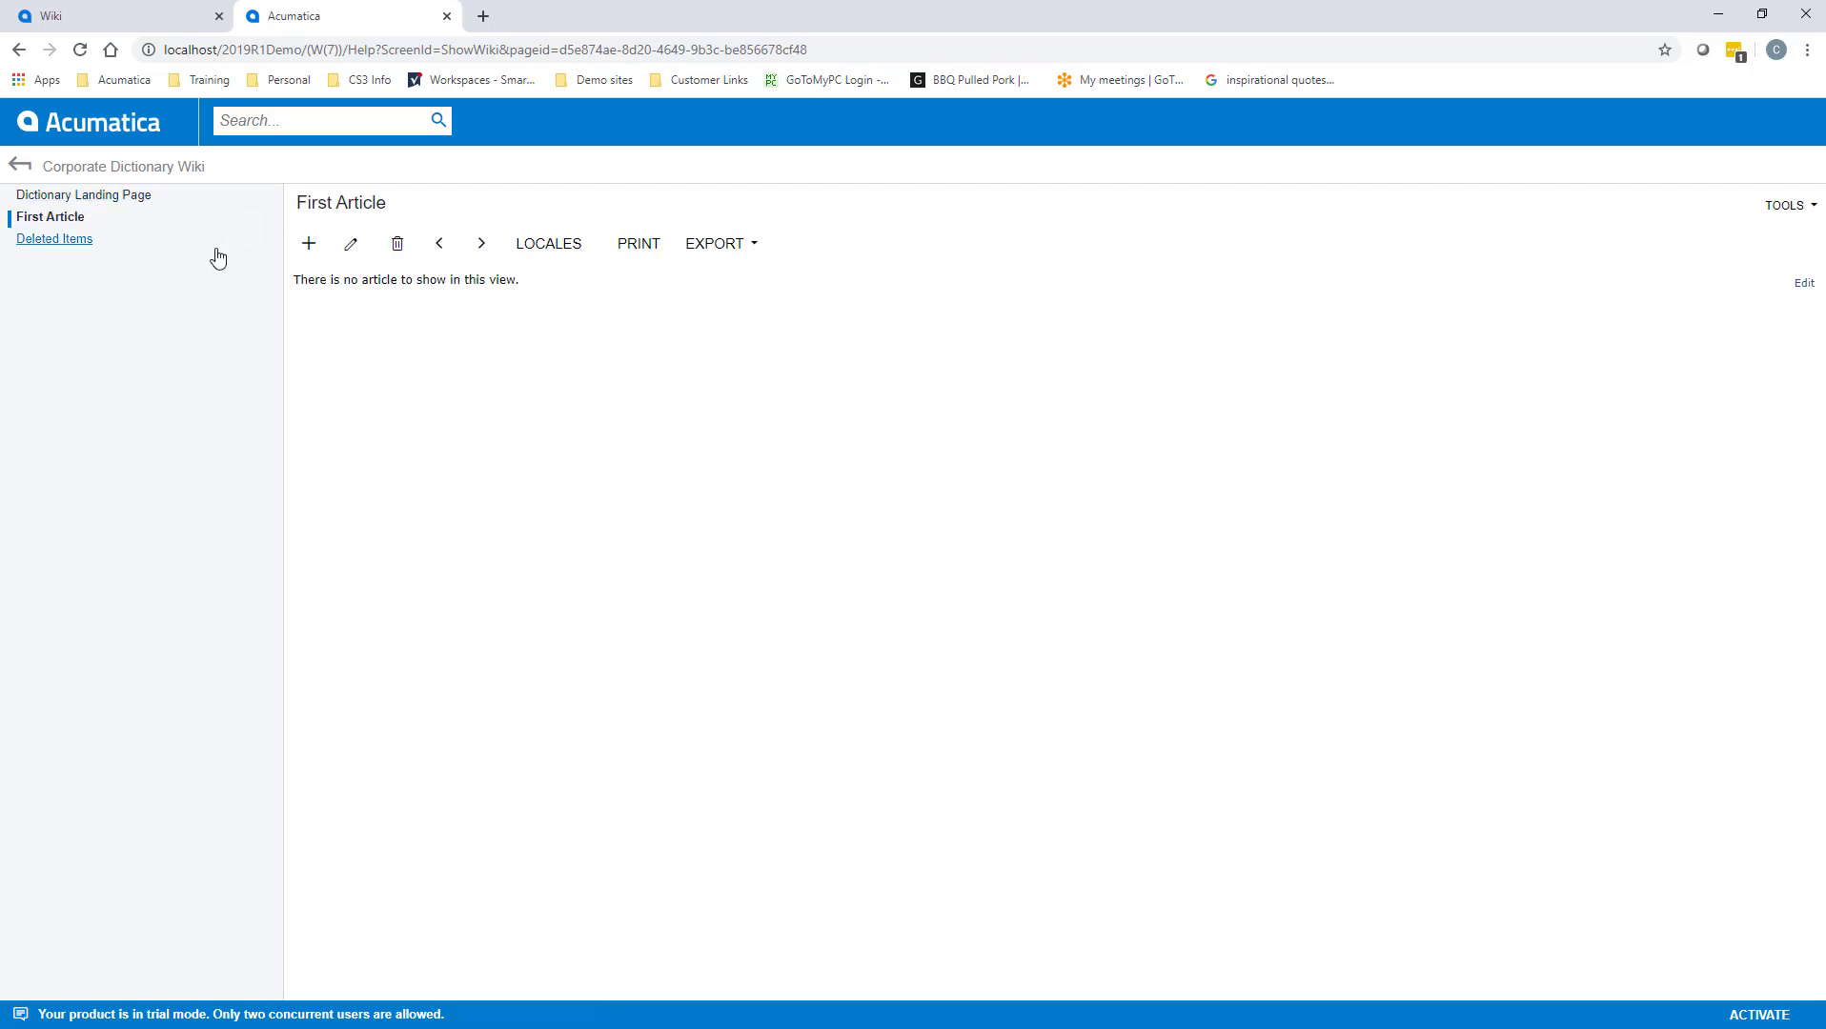
# Step: Write First Article's introductory text about typing out info for viewing
pyautogui.click(308, 244)
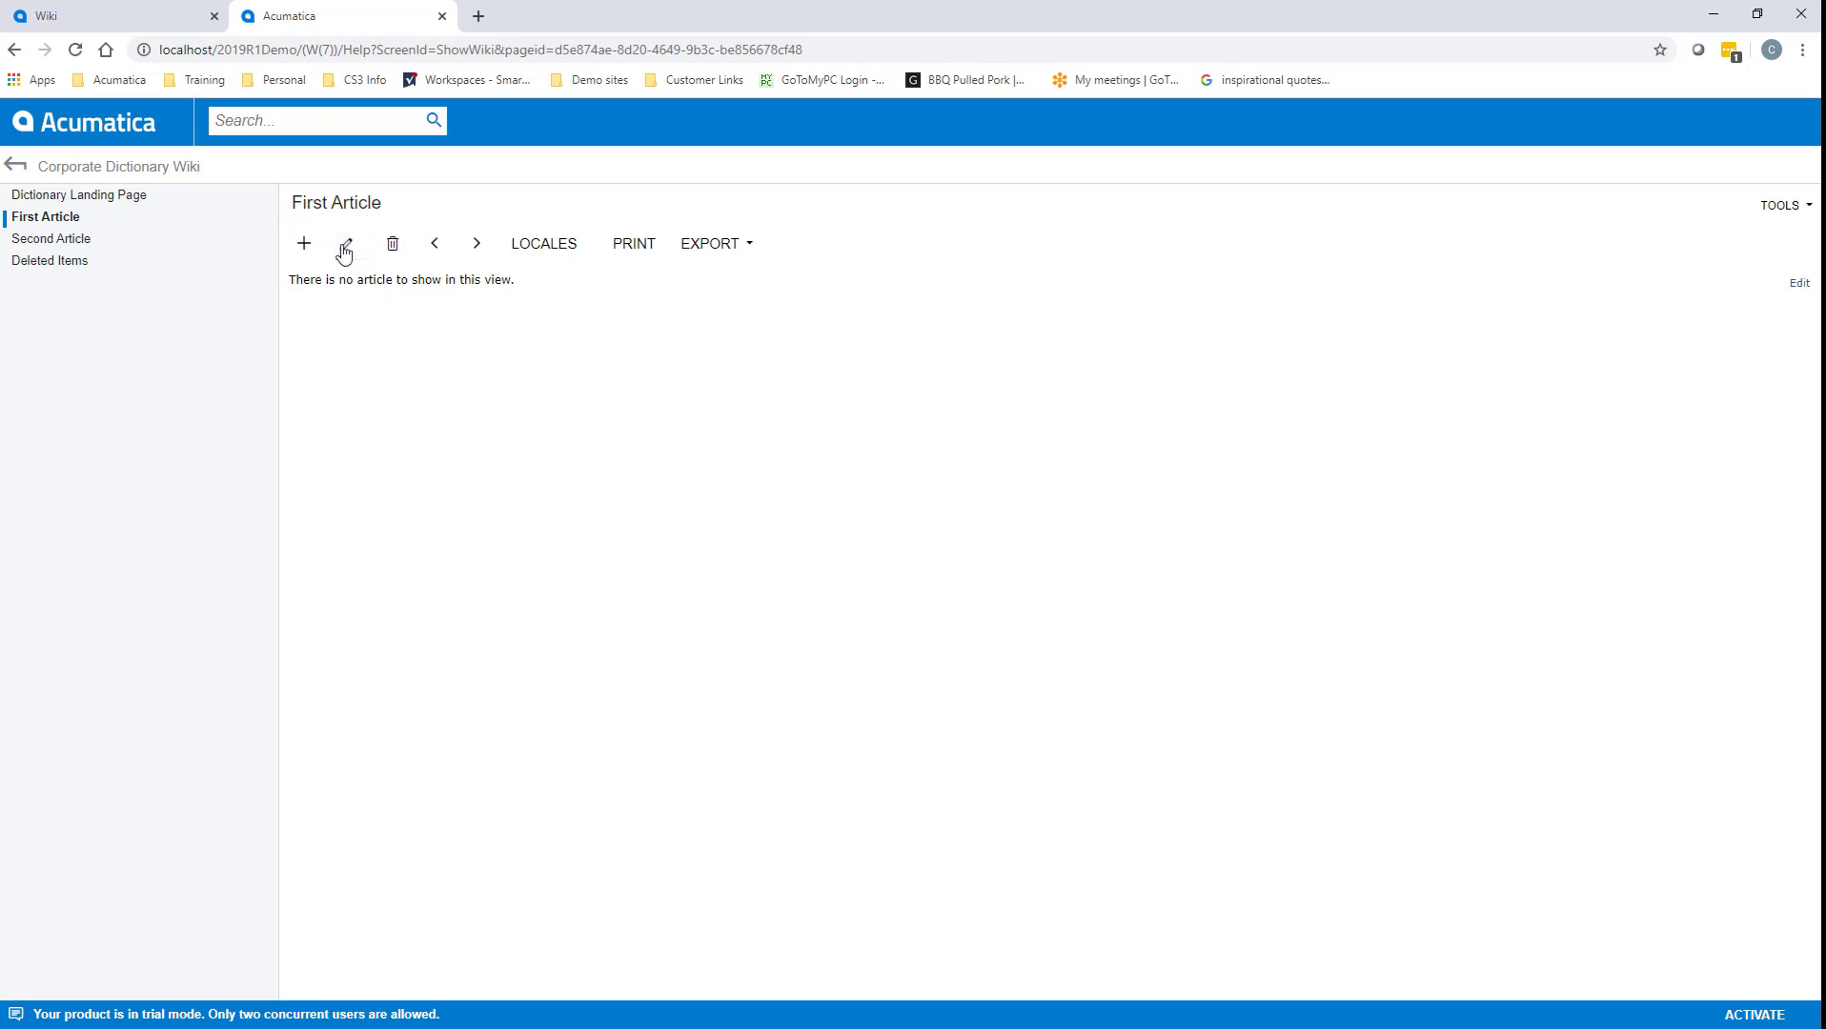
pyautogui.click(346, 249)
pyautogui.click(403, 603)
pyautogui.write('This is where you would be ty')
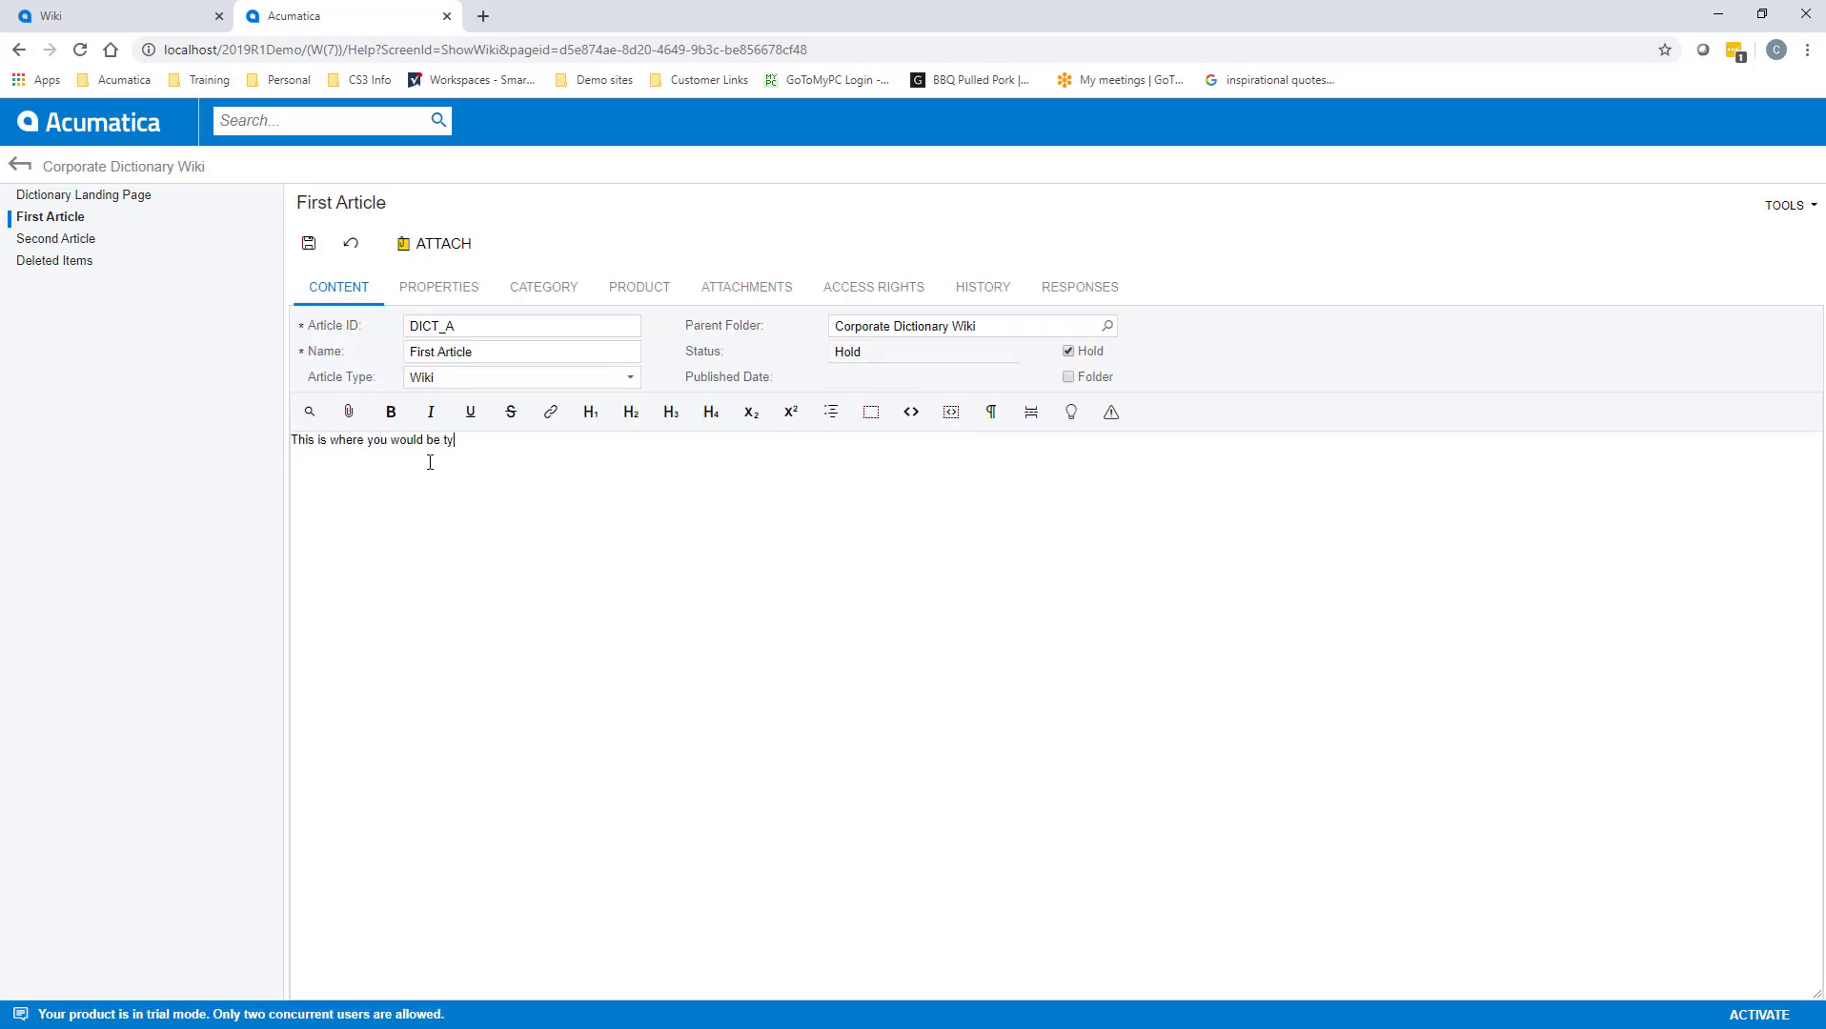
pyautogui.write('ping out your info to be viewed You can use the')
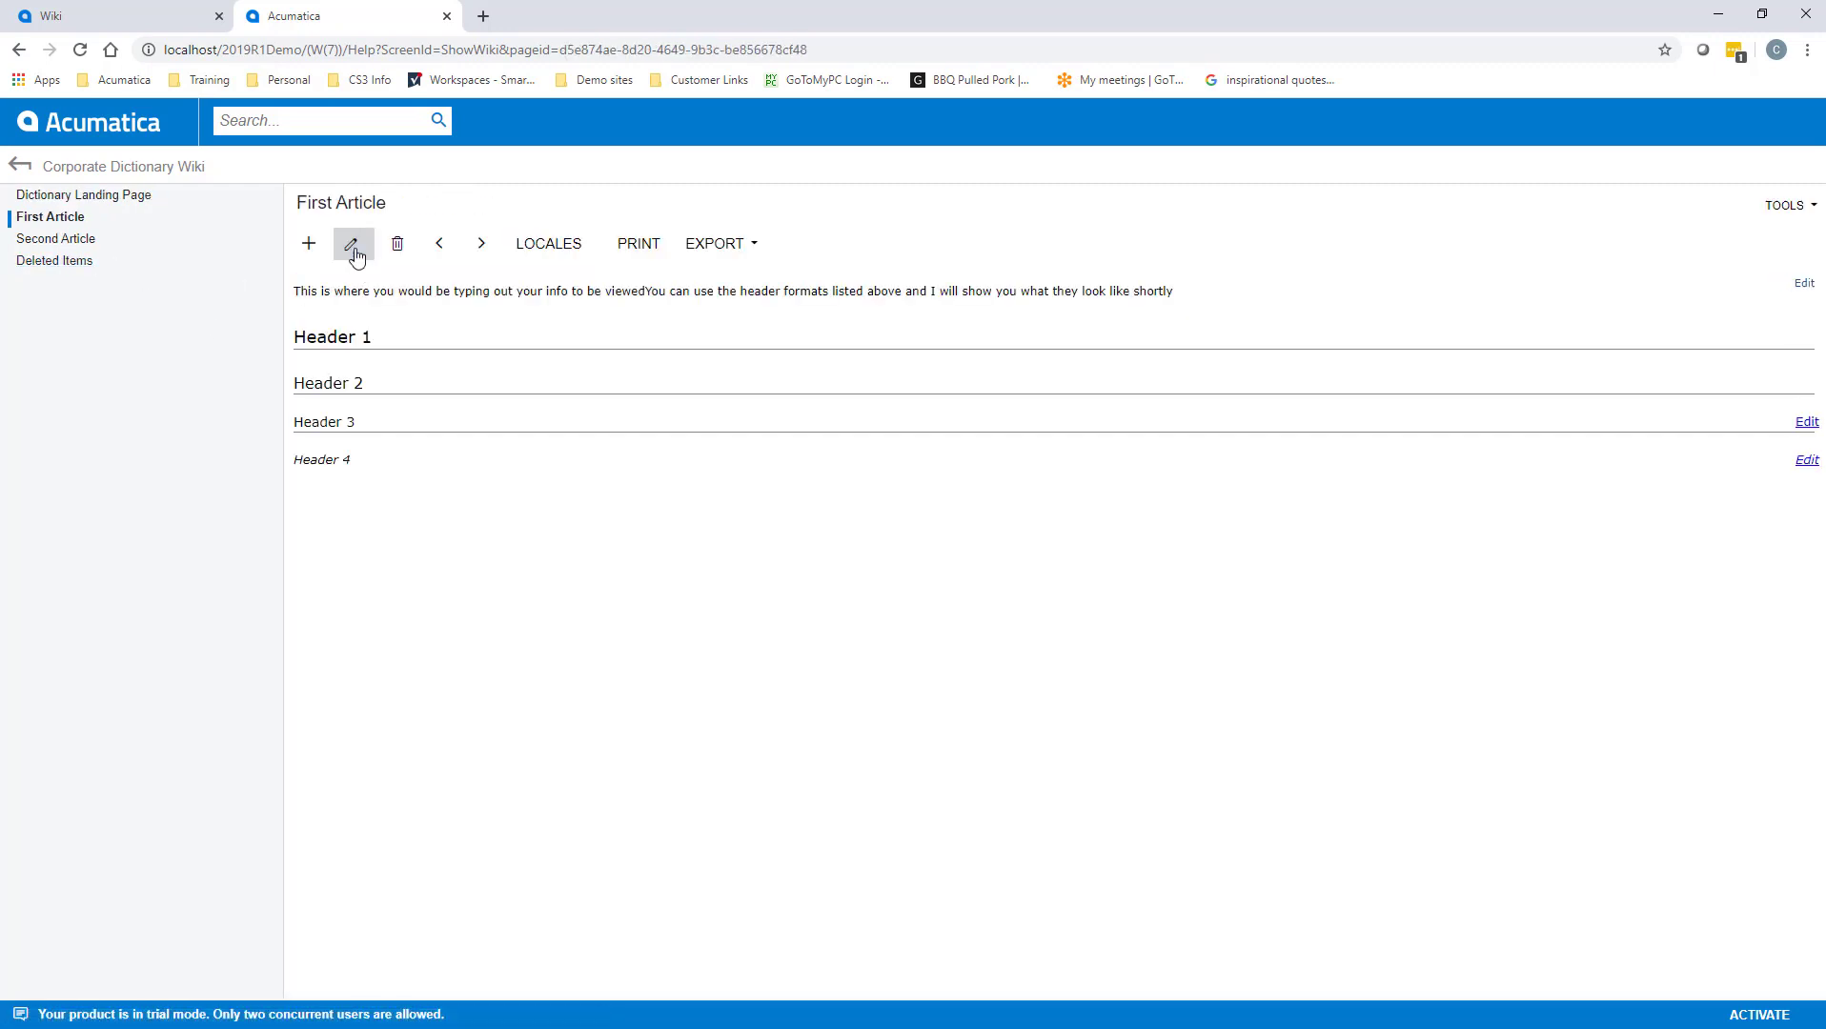
# Step: Move First Article under the Dictionary Landing Page parent folder and save it
pyautogui.click(354, 244)
pyautogui.click(1106, 326)
pyautogui.doubleClick(990, 412)
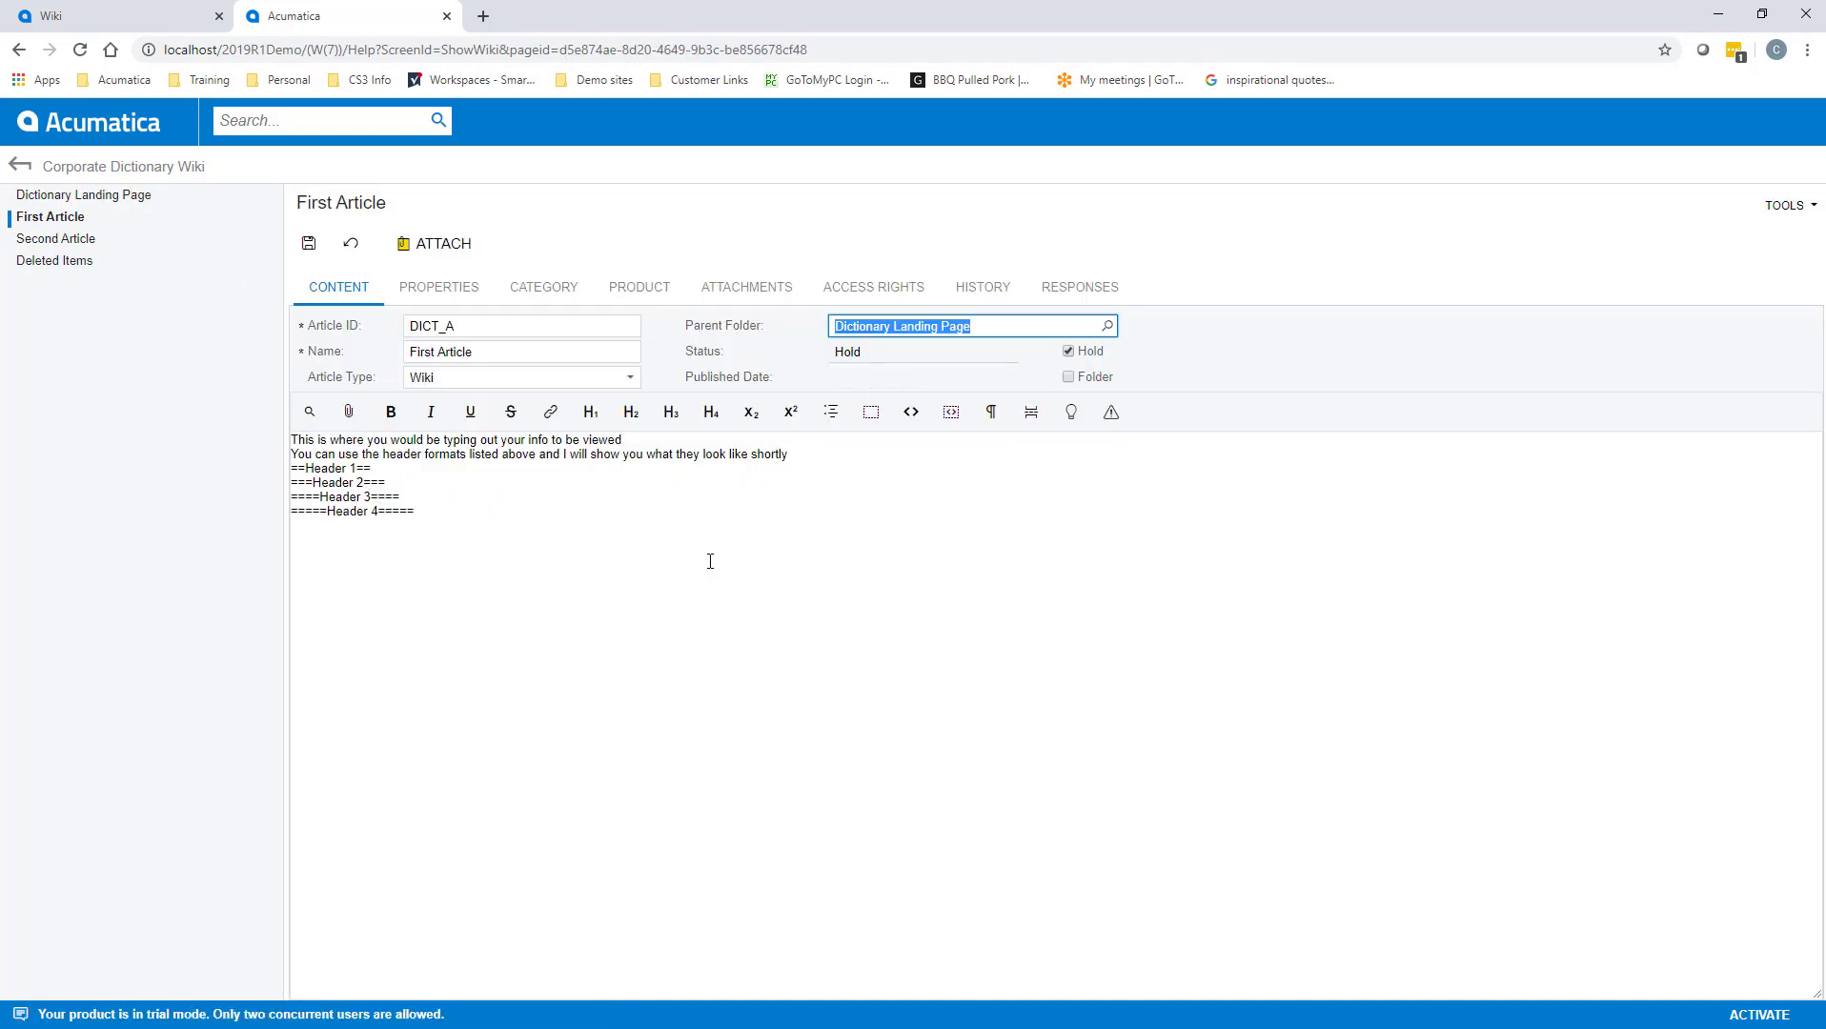
pyautogui.click(308, 243)
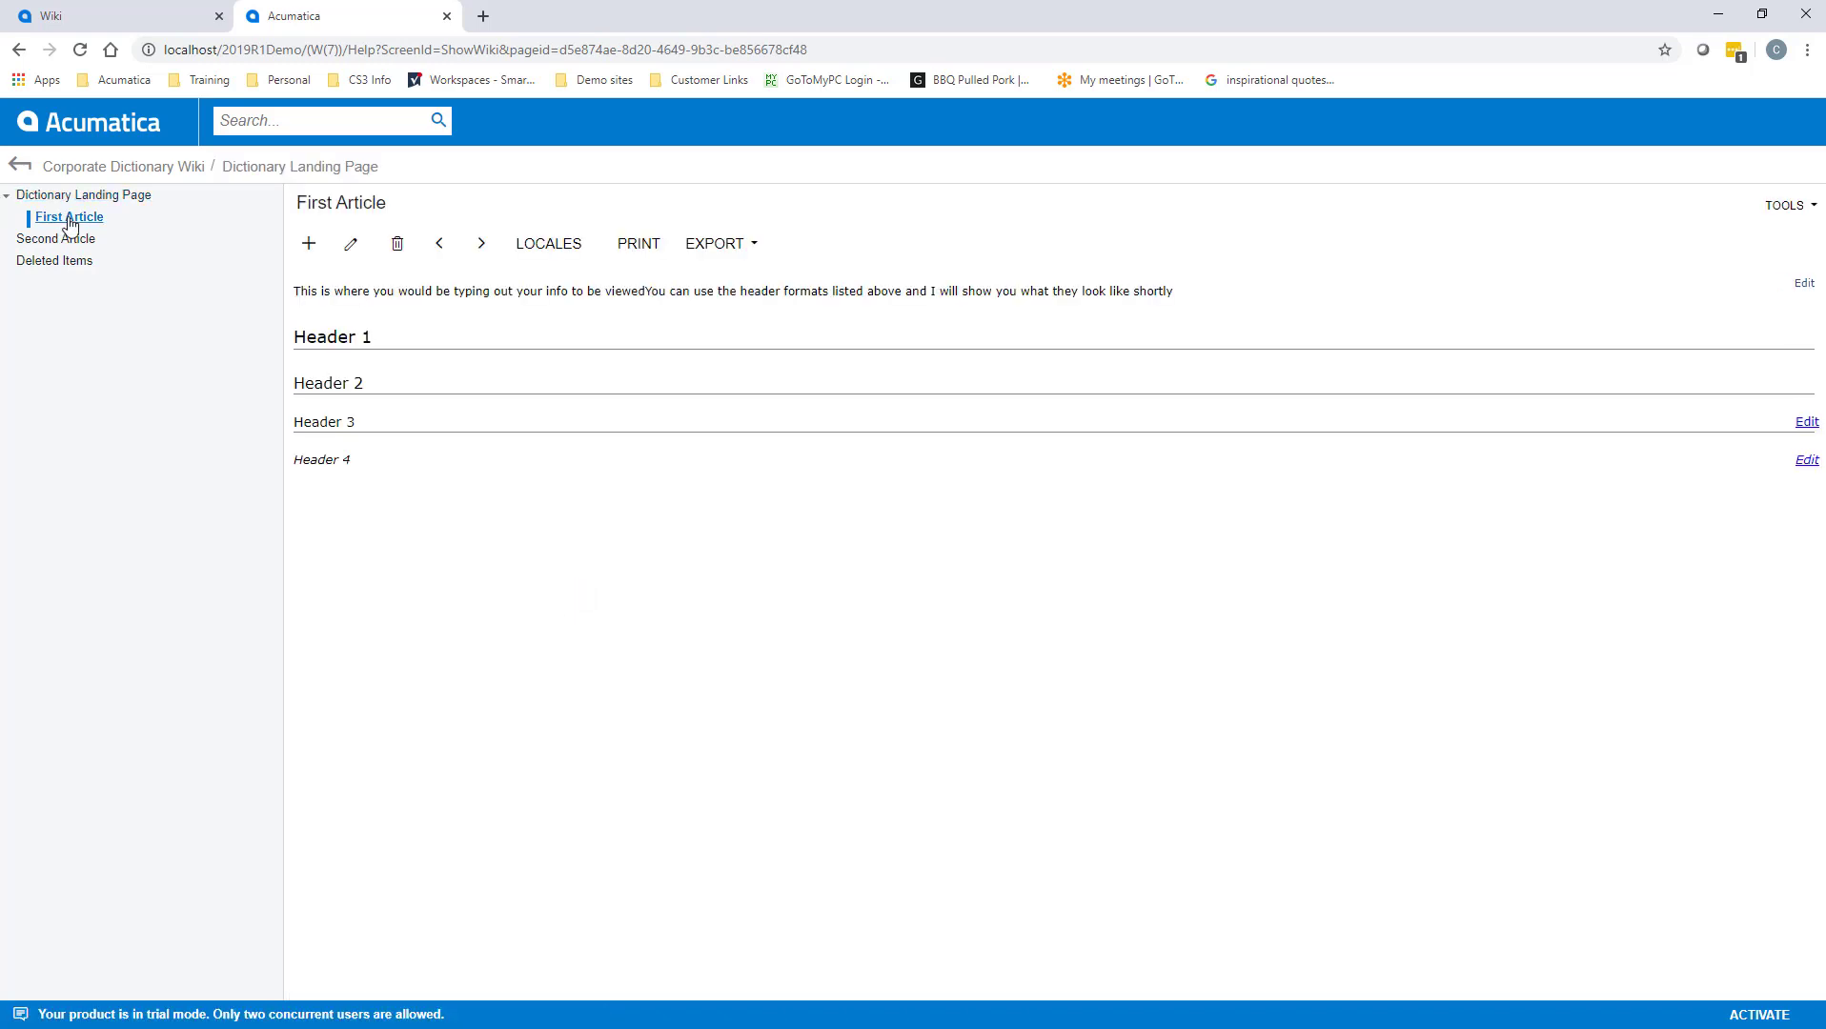
# Step: Add a hint box 'This is what a hint box looks like' and a warning box 'This is a warning box', then save
pyautogui.click(351, 243)
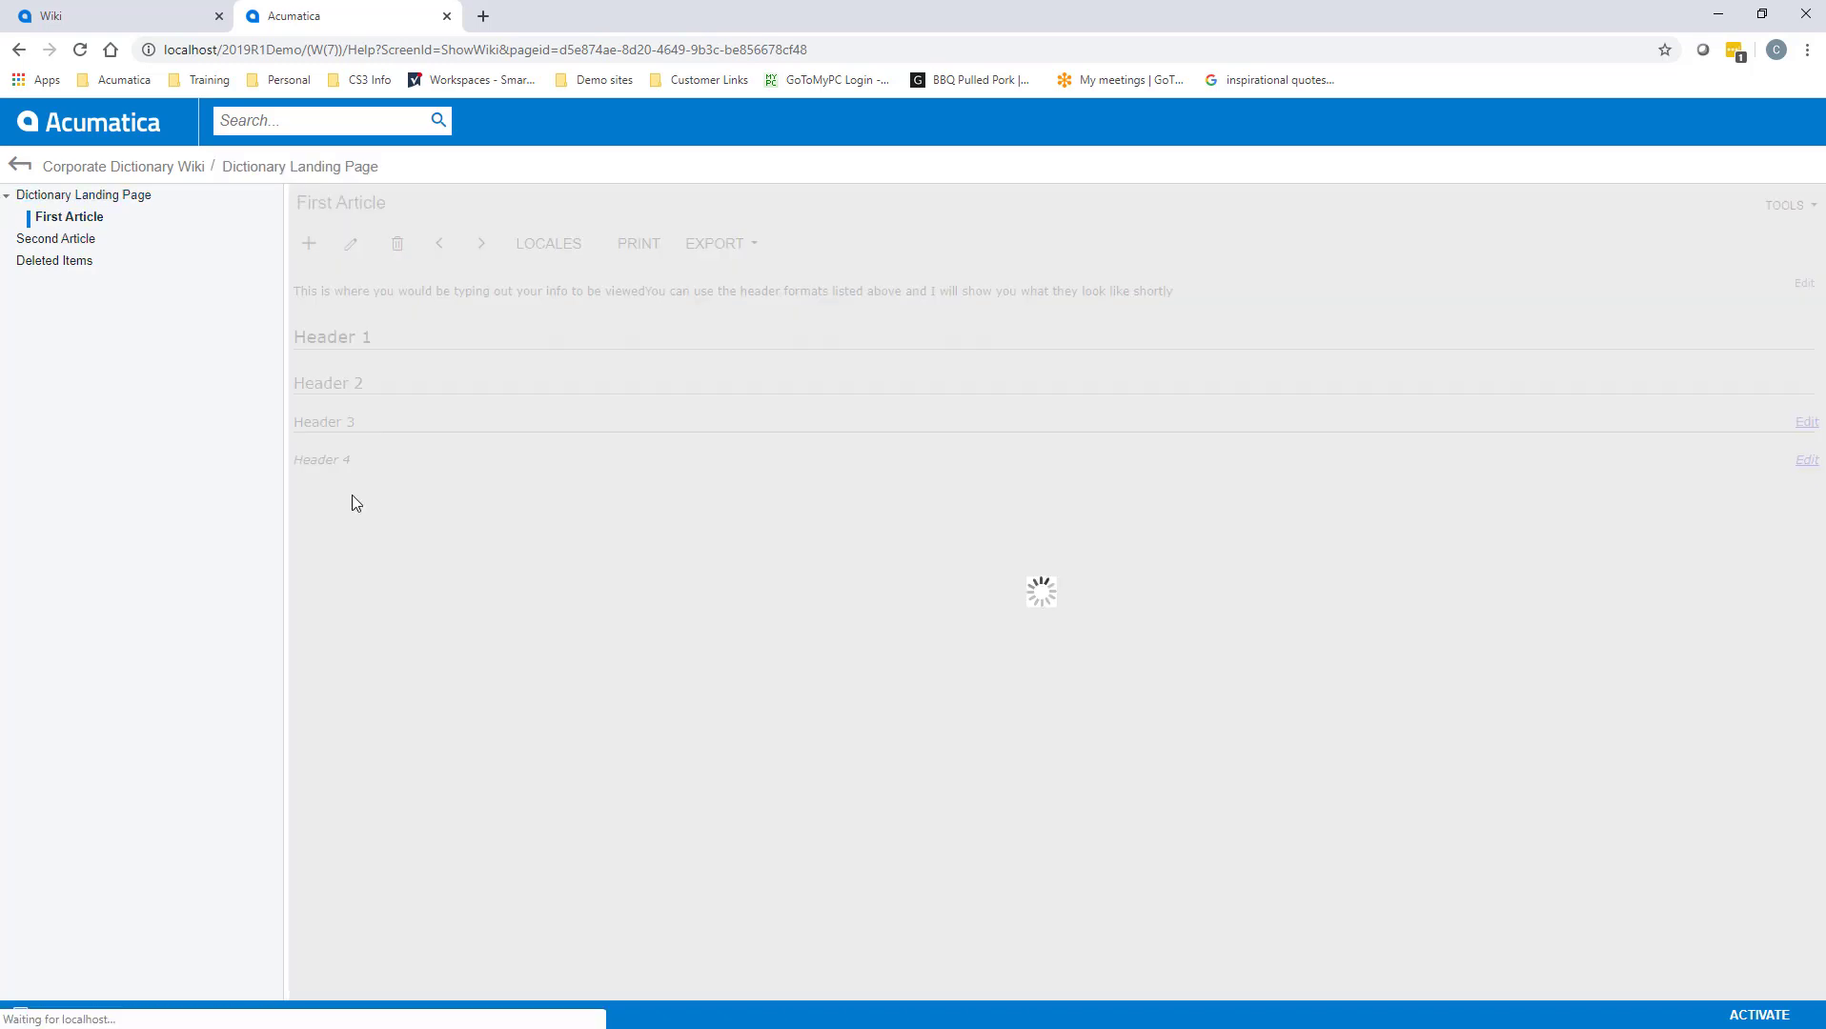
pyautogui.click(1072, 419)
pyautogui.write('This is what a hint box looks like')
pyautogui.click(1109, 414)
pyautogui.write('This is a warning box')
pyautogui.click(324, 255)
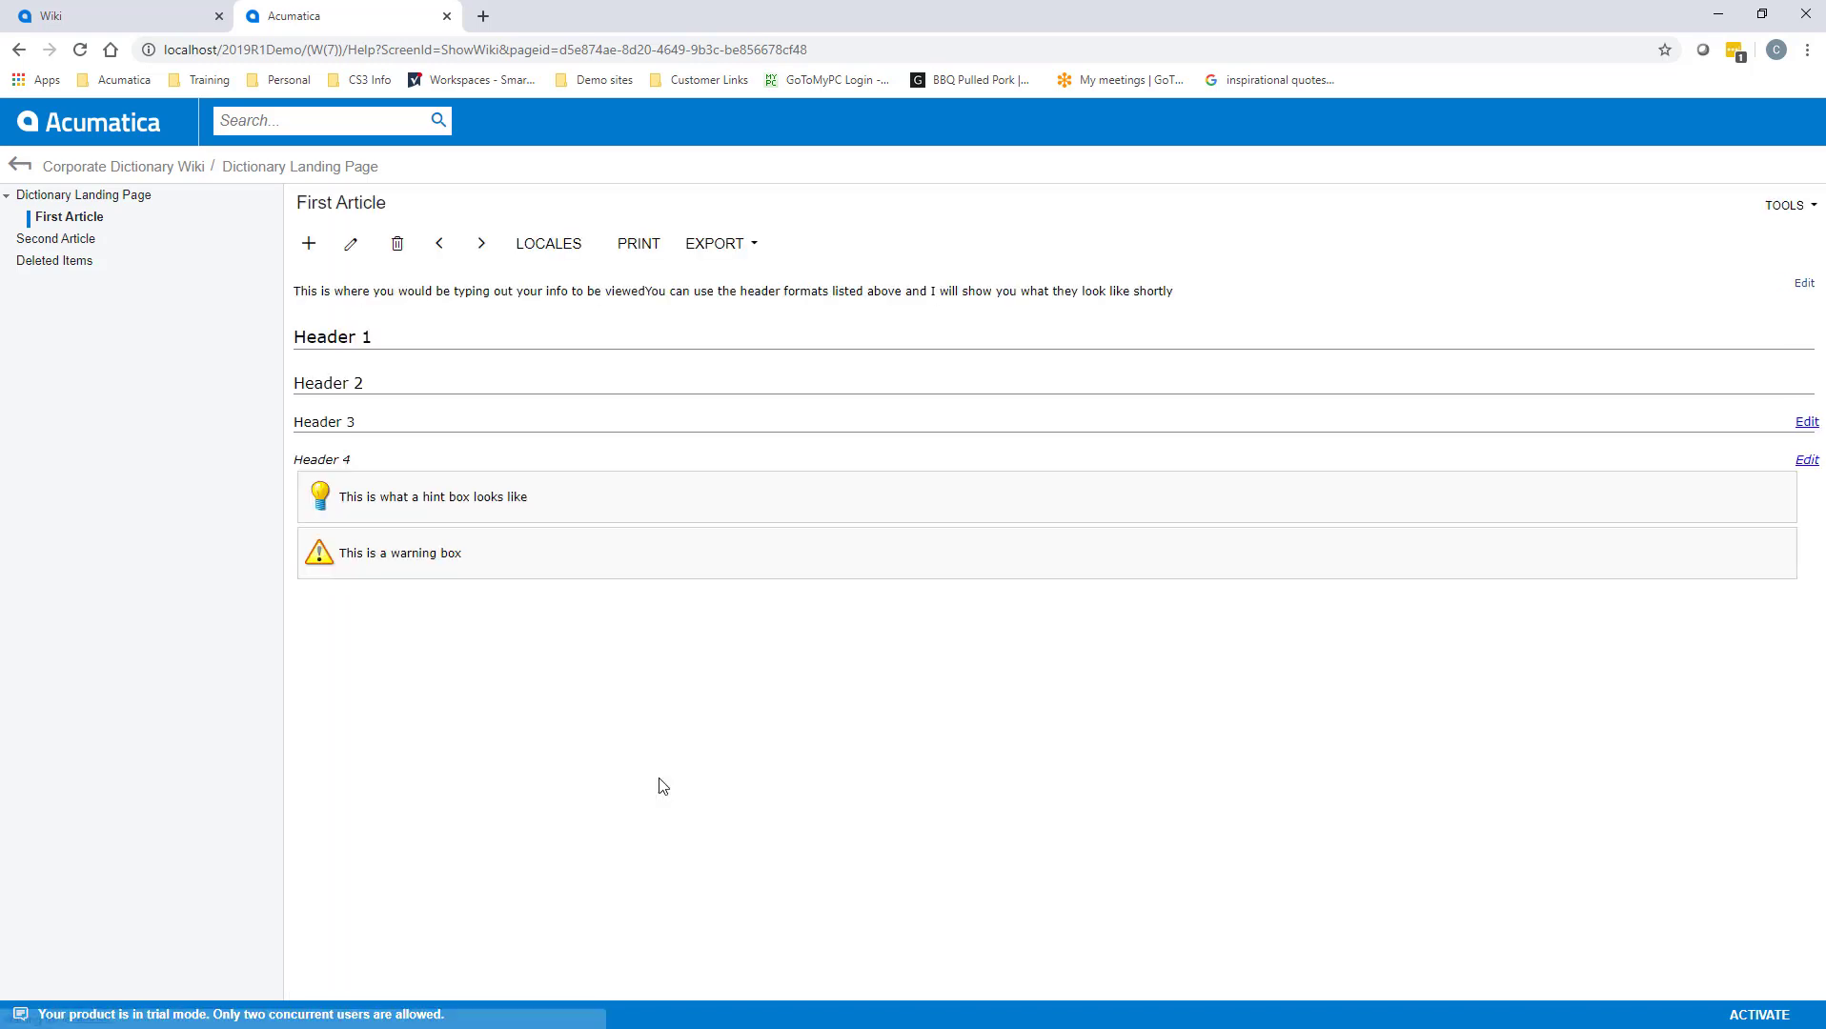
pyautogui.click(352, 247)
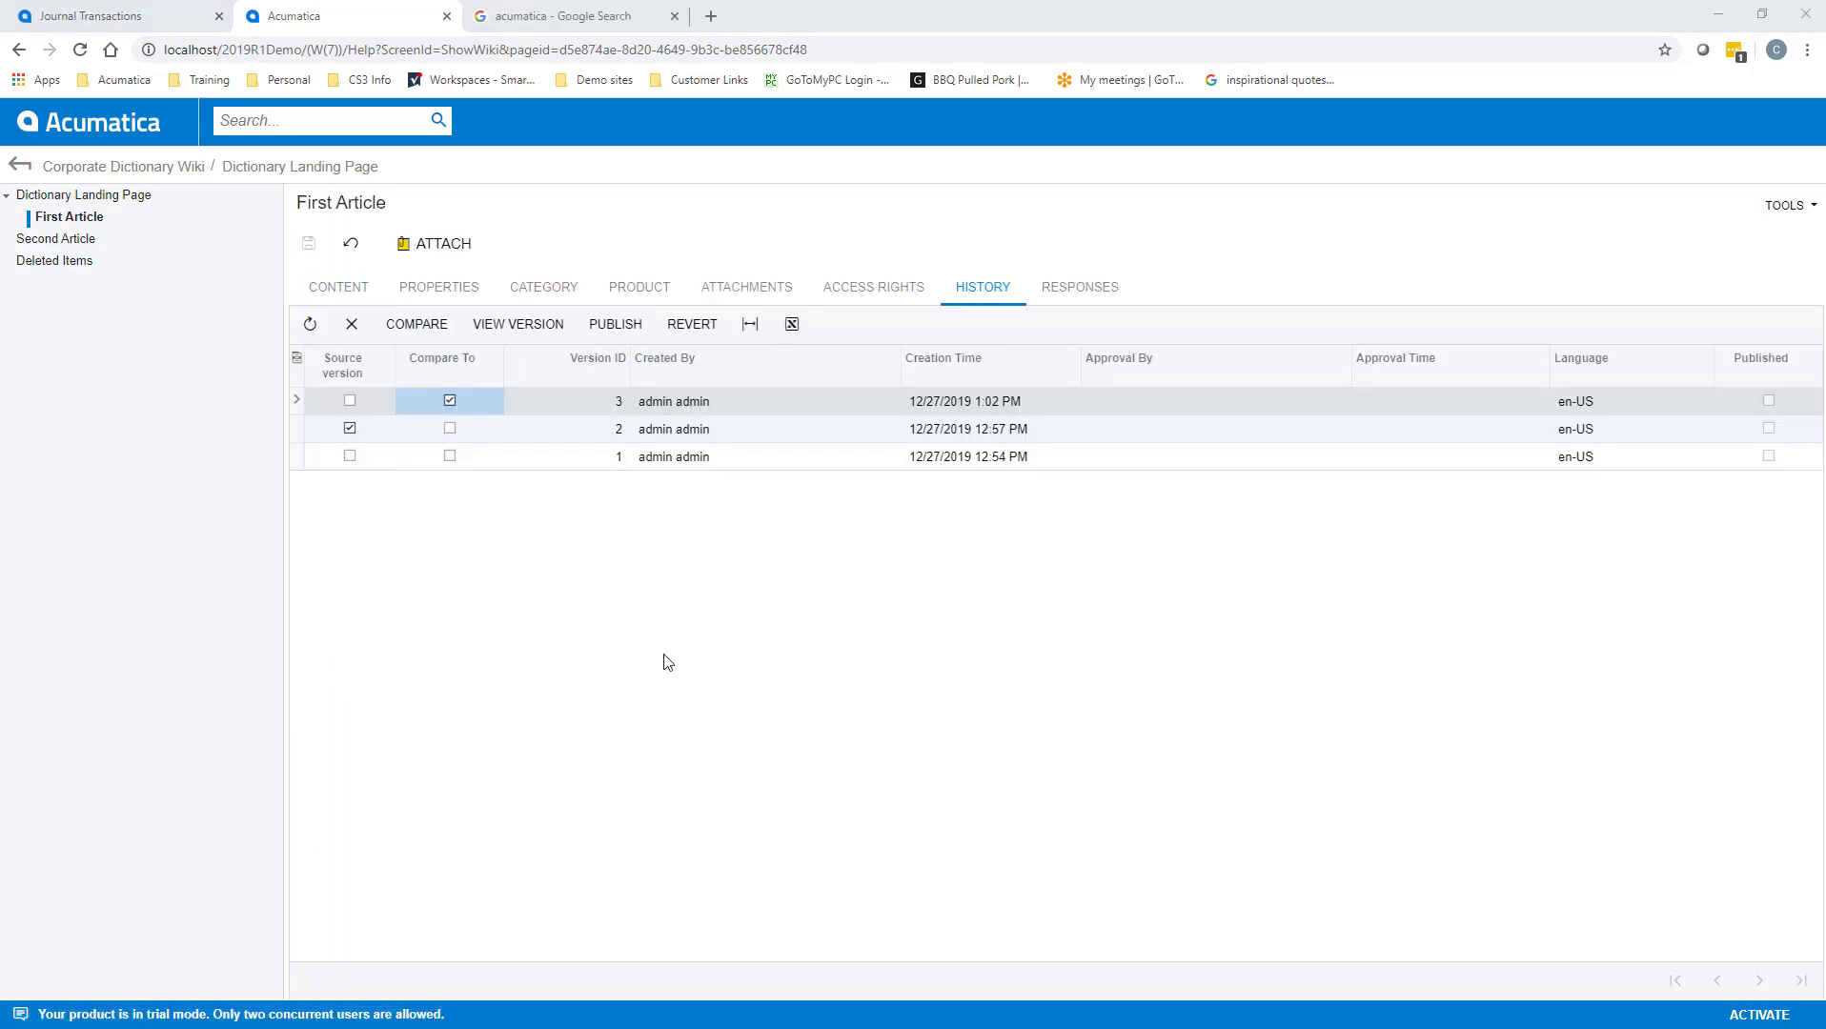
# Step: Upload Picture1.png from the Pictures folder to First Article and view its attachments list
pyautogui.click(410, 250)
pyautogui.click(931, 551)
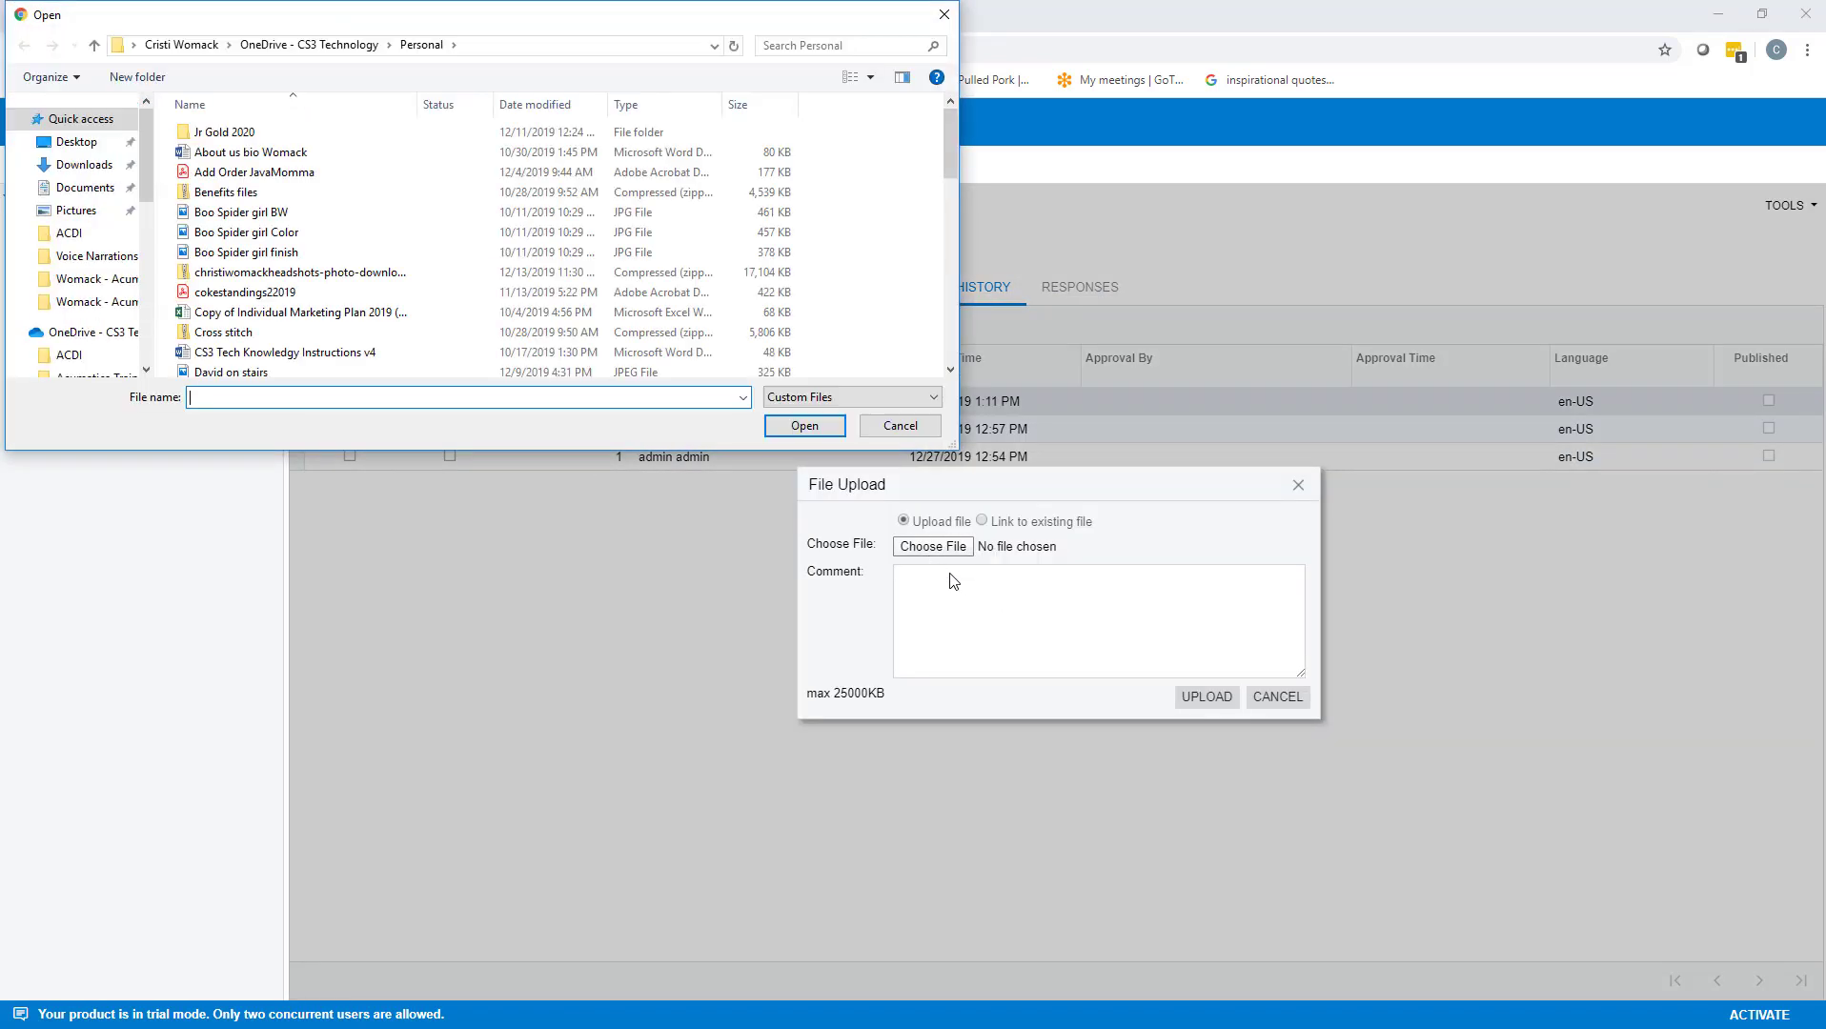
pyautogui.click(79, 214)
pyautogui.click(448, 170)
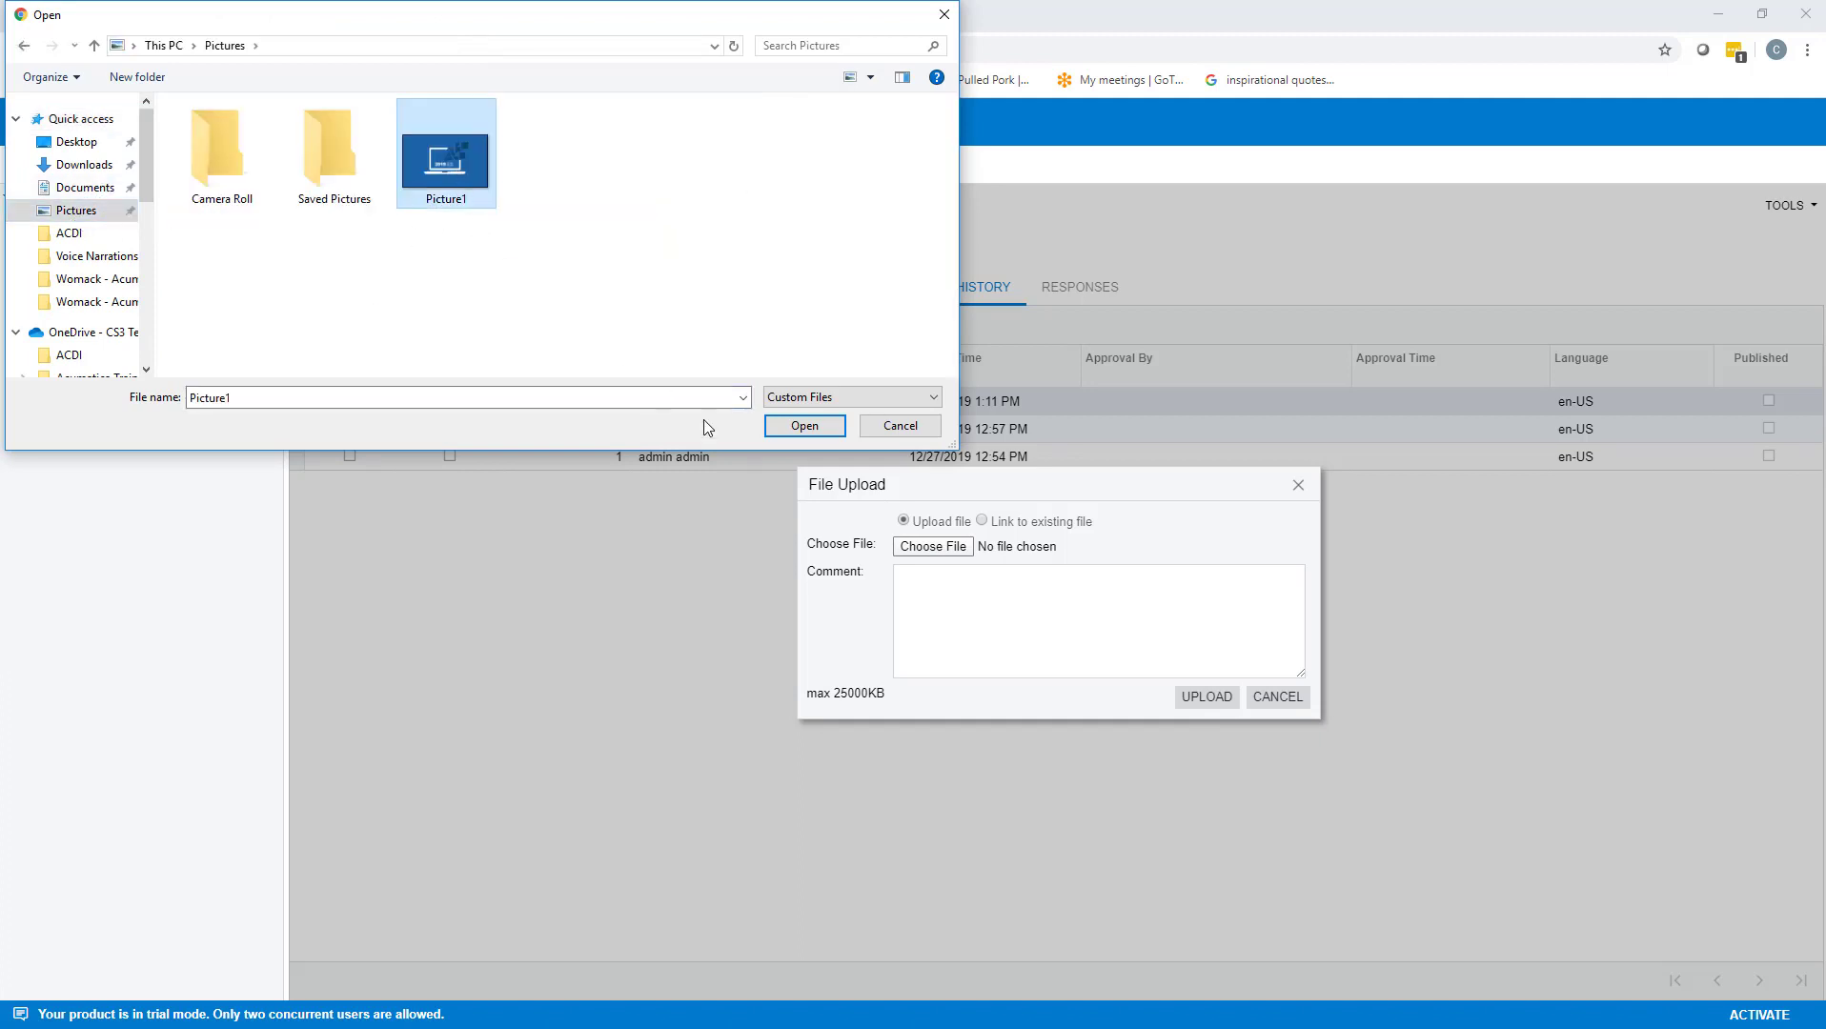
pyautogui.click(804, 425)
pyautogui.click(1208, 697)
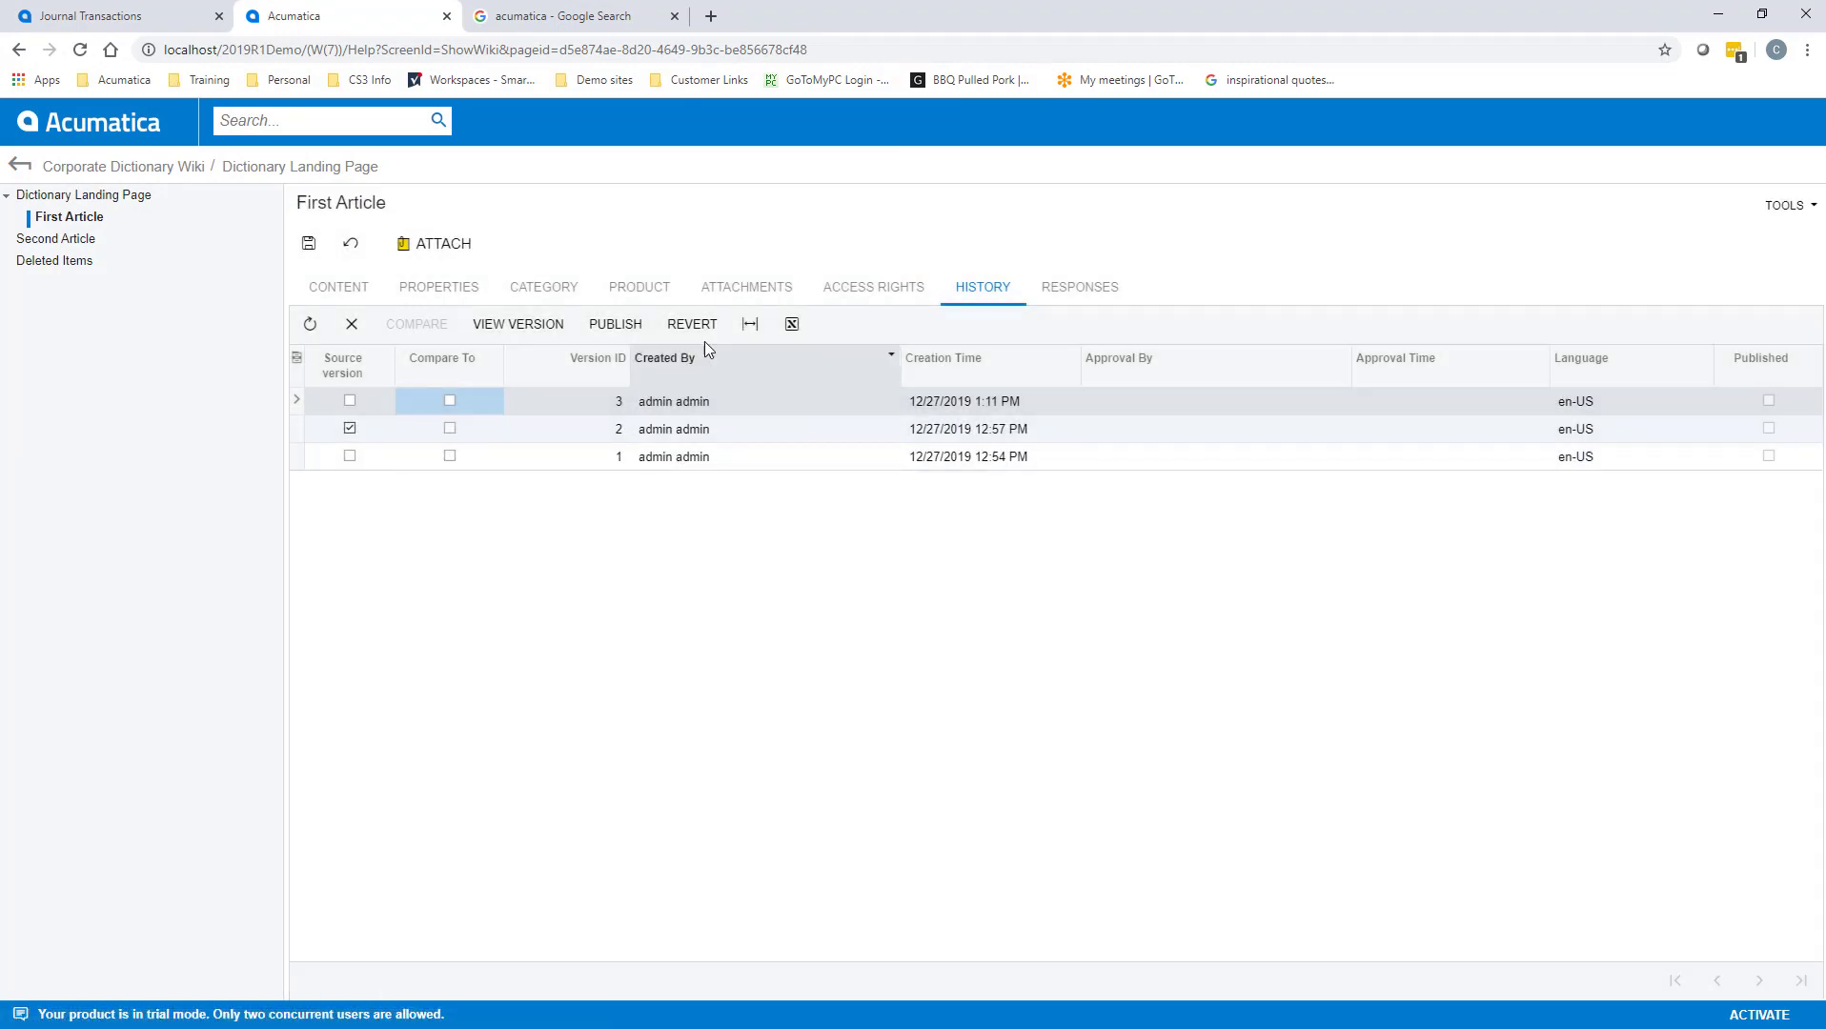
pyautogui.click(738, 288)
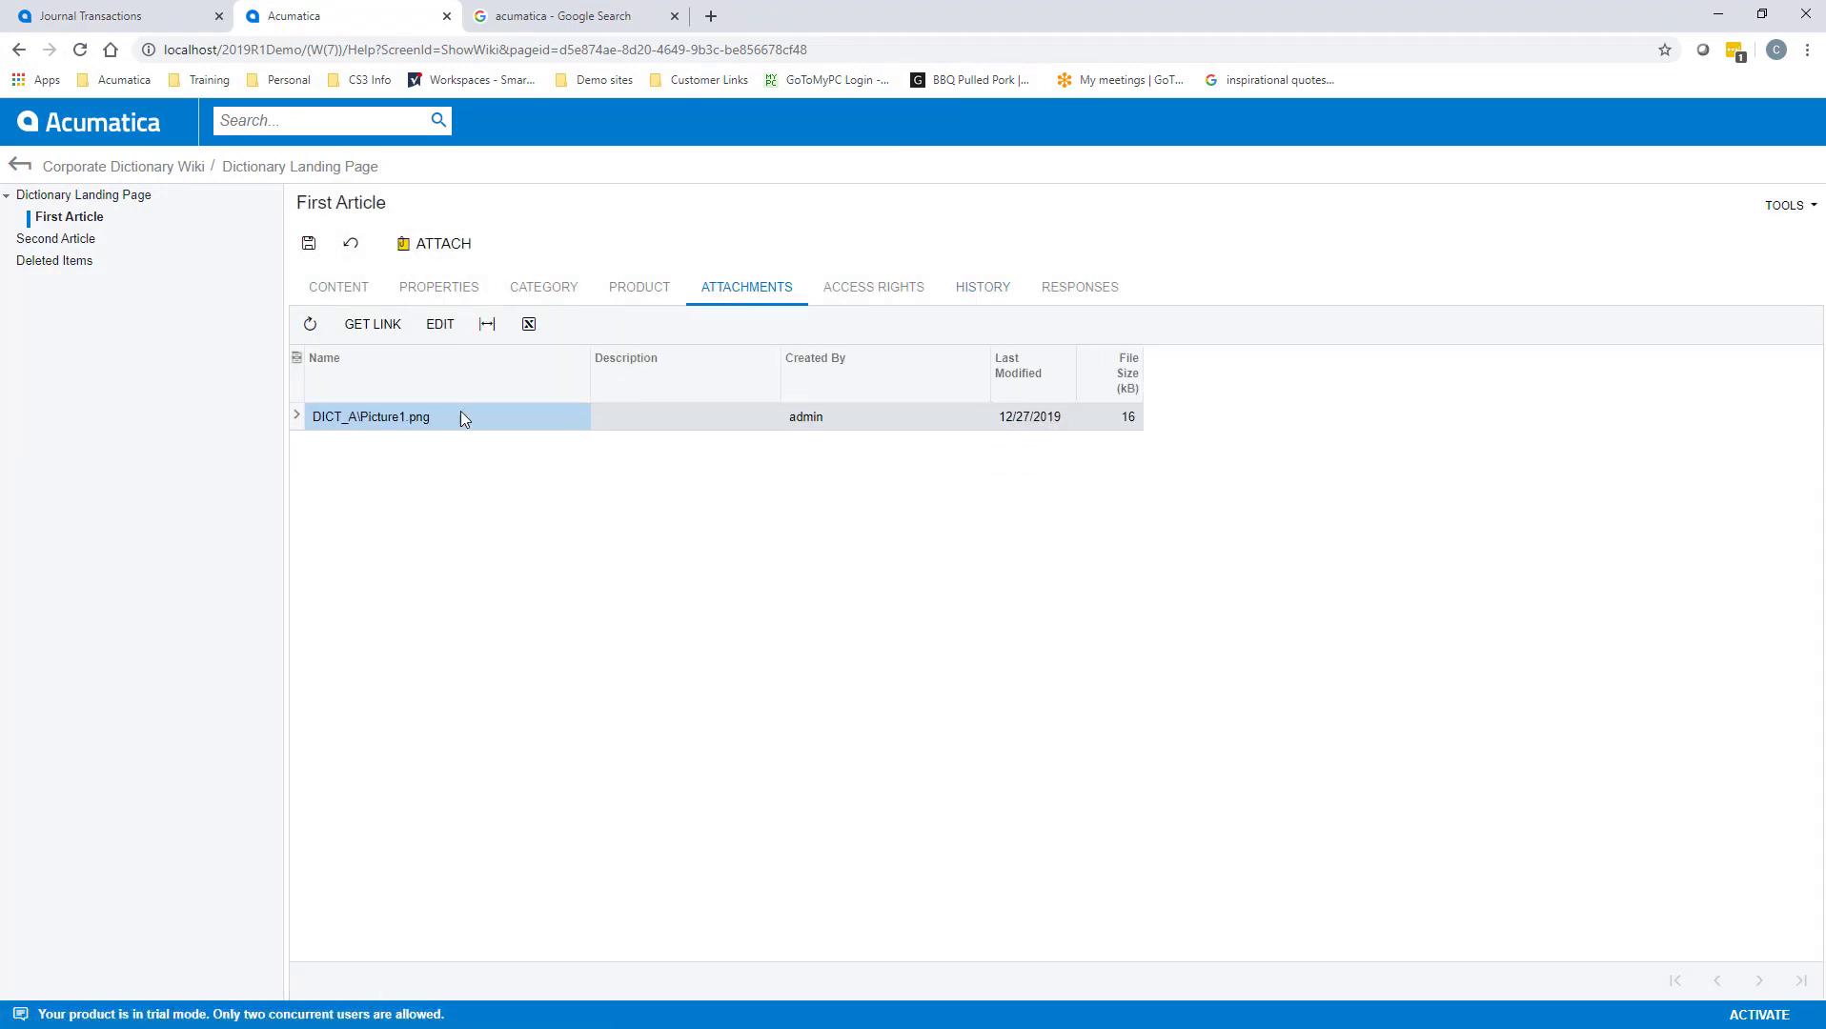
# Step: Paste Picture1.png's wiki link on the last line of the article text and save
pyautogui.click(387, 336)
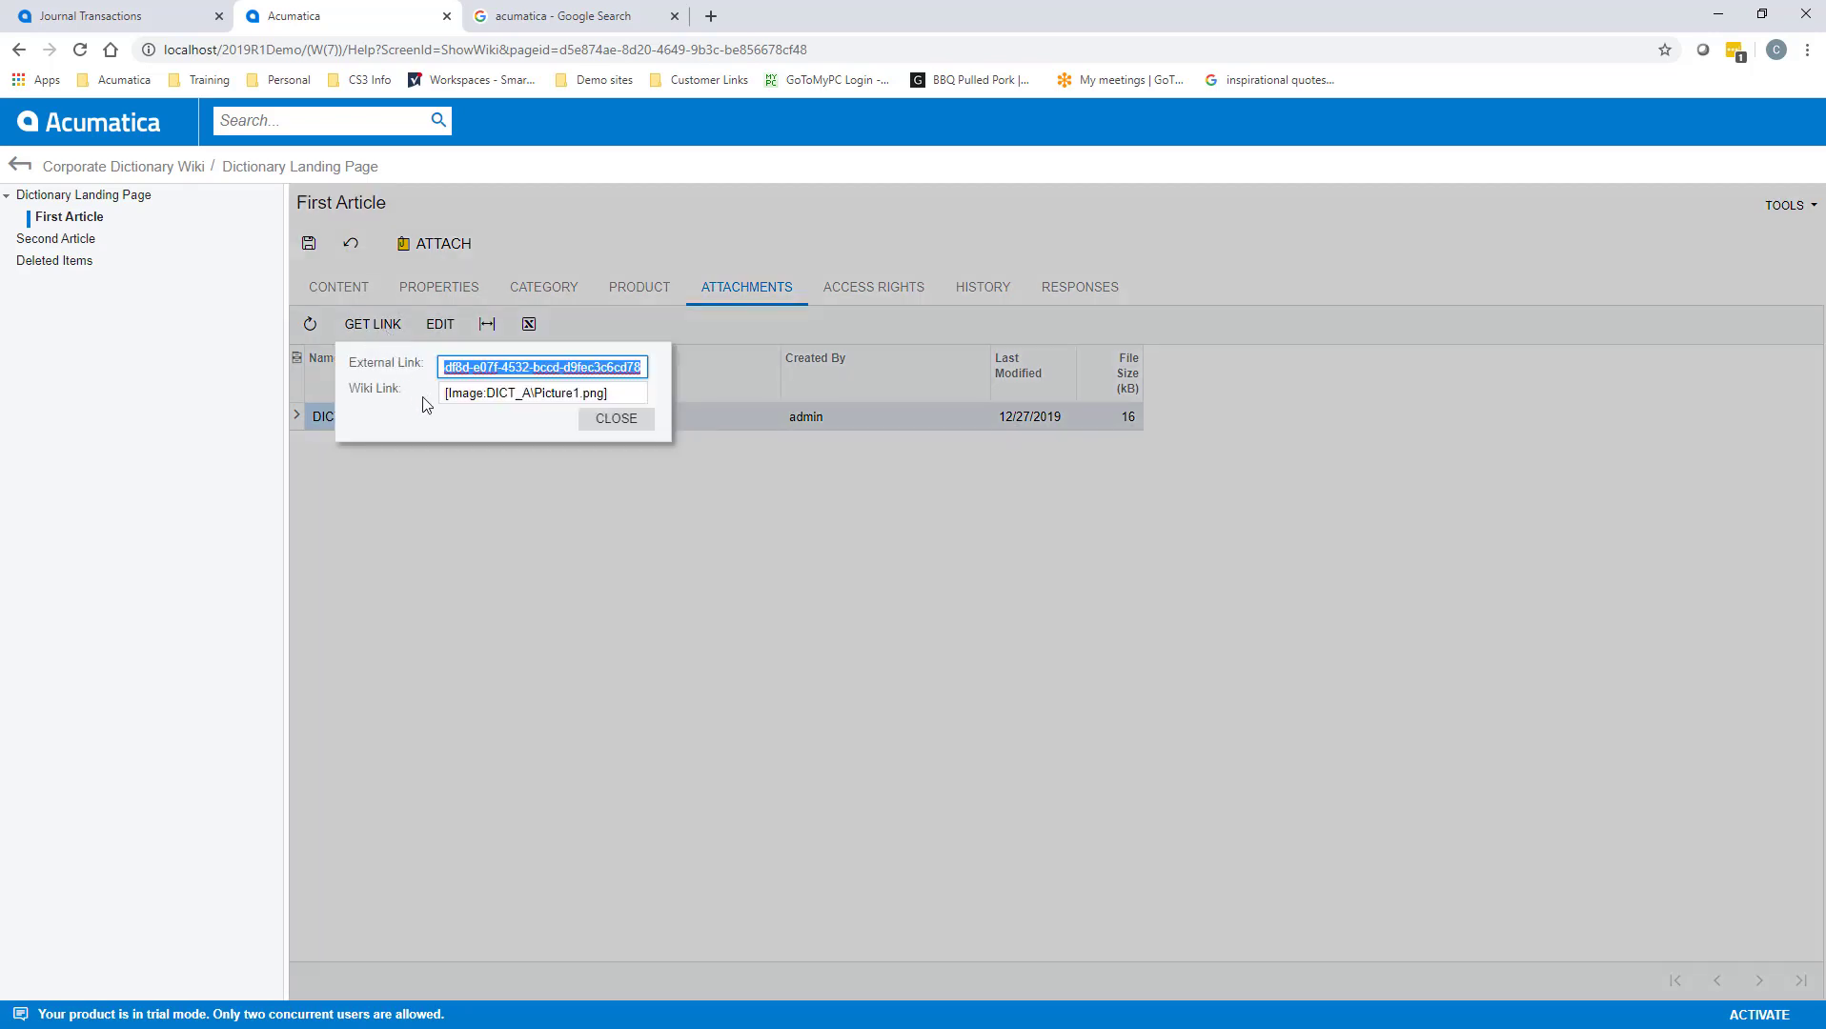
pyautogui.click(464, 393)
pyautogui.hotkey('ctrl', 'c')
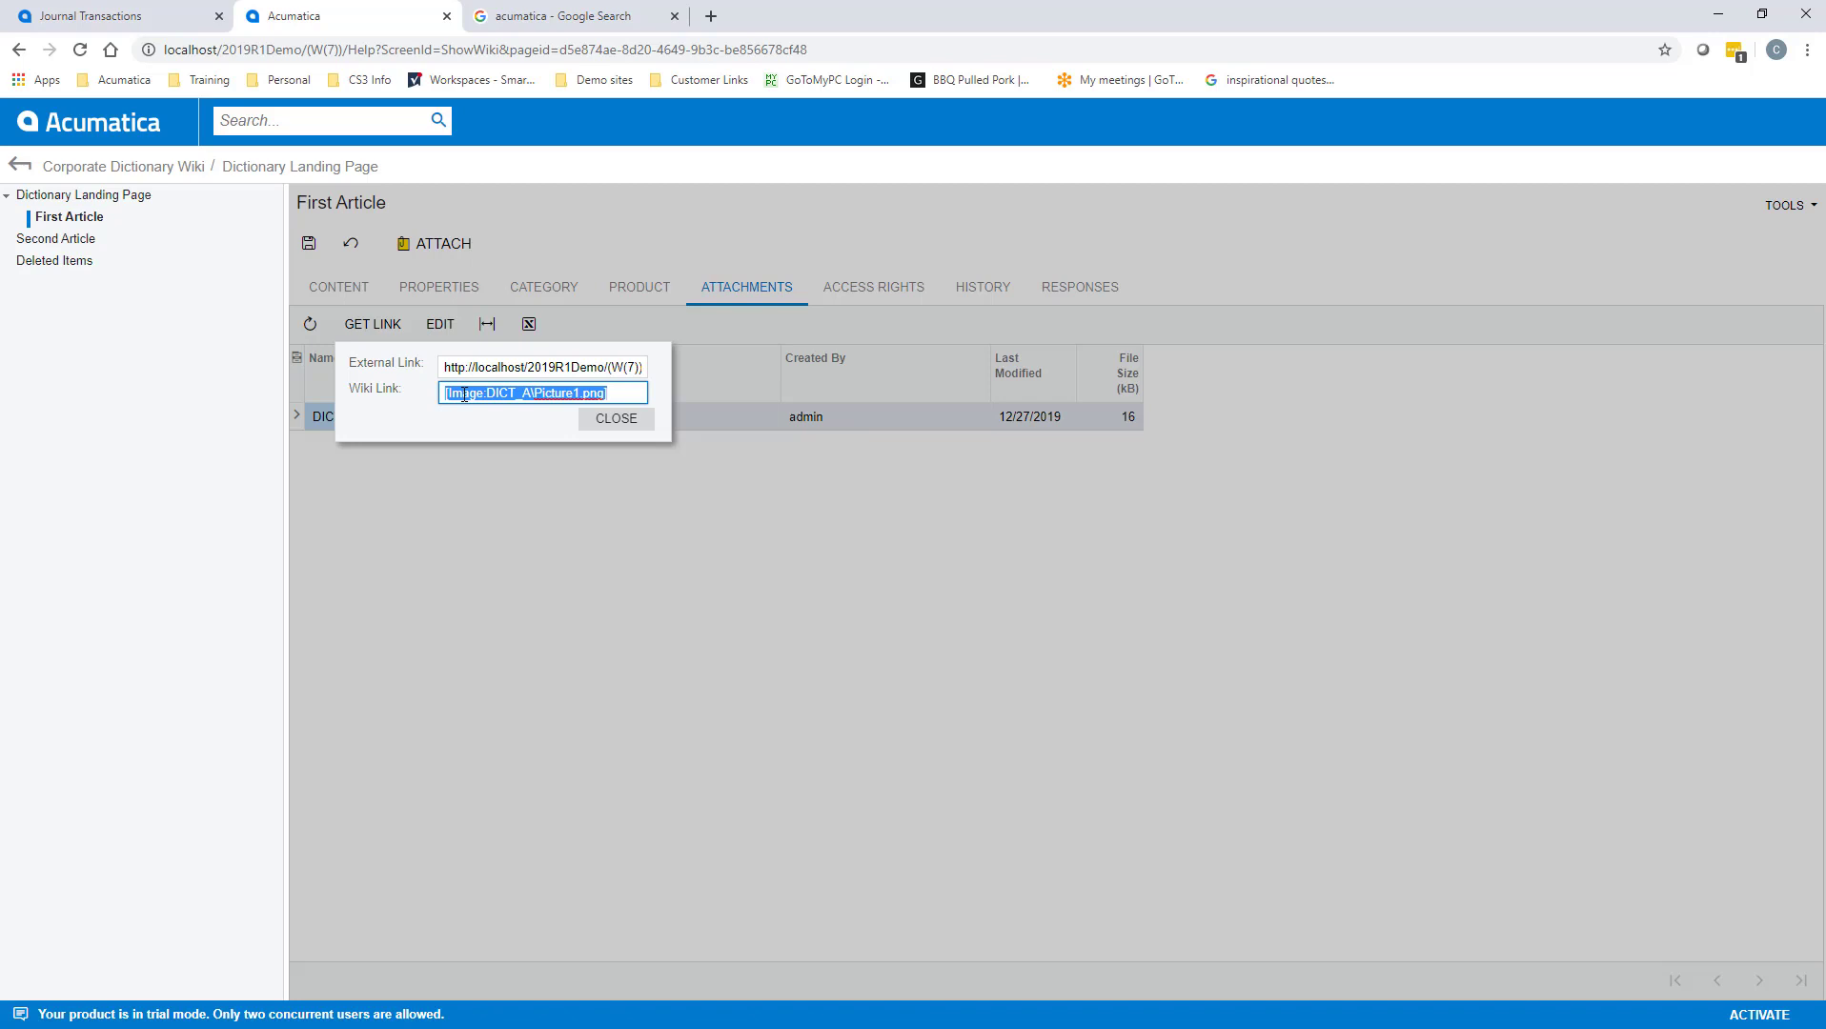
pyautogui.click(608, 420)
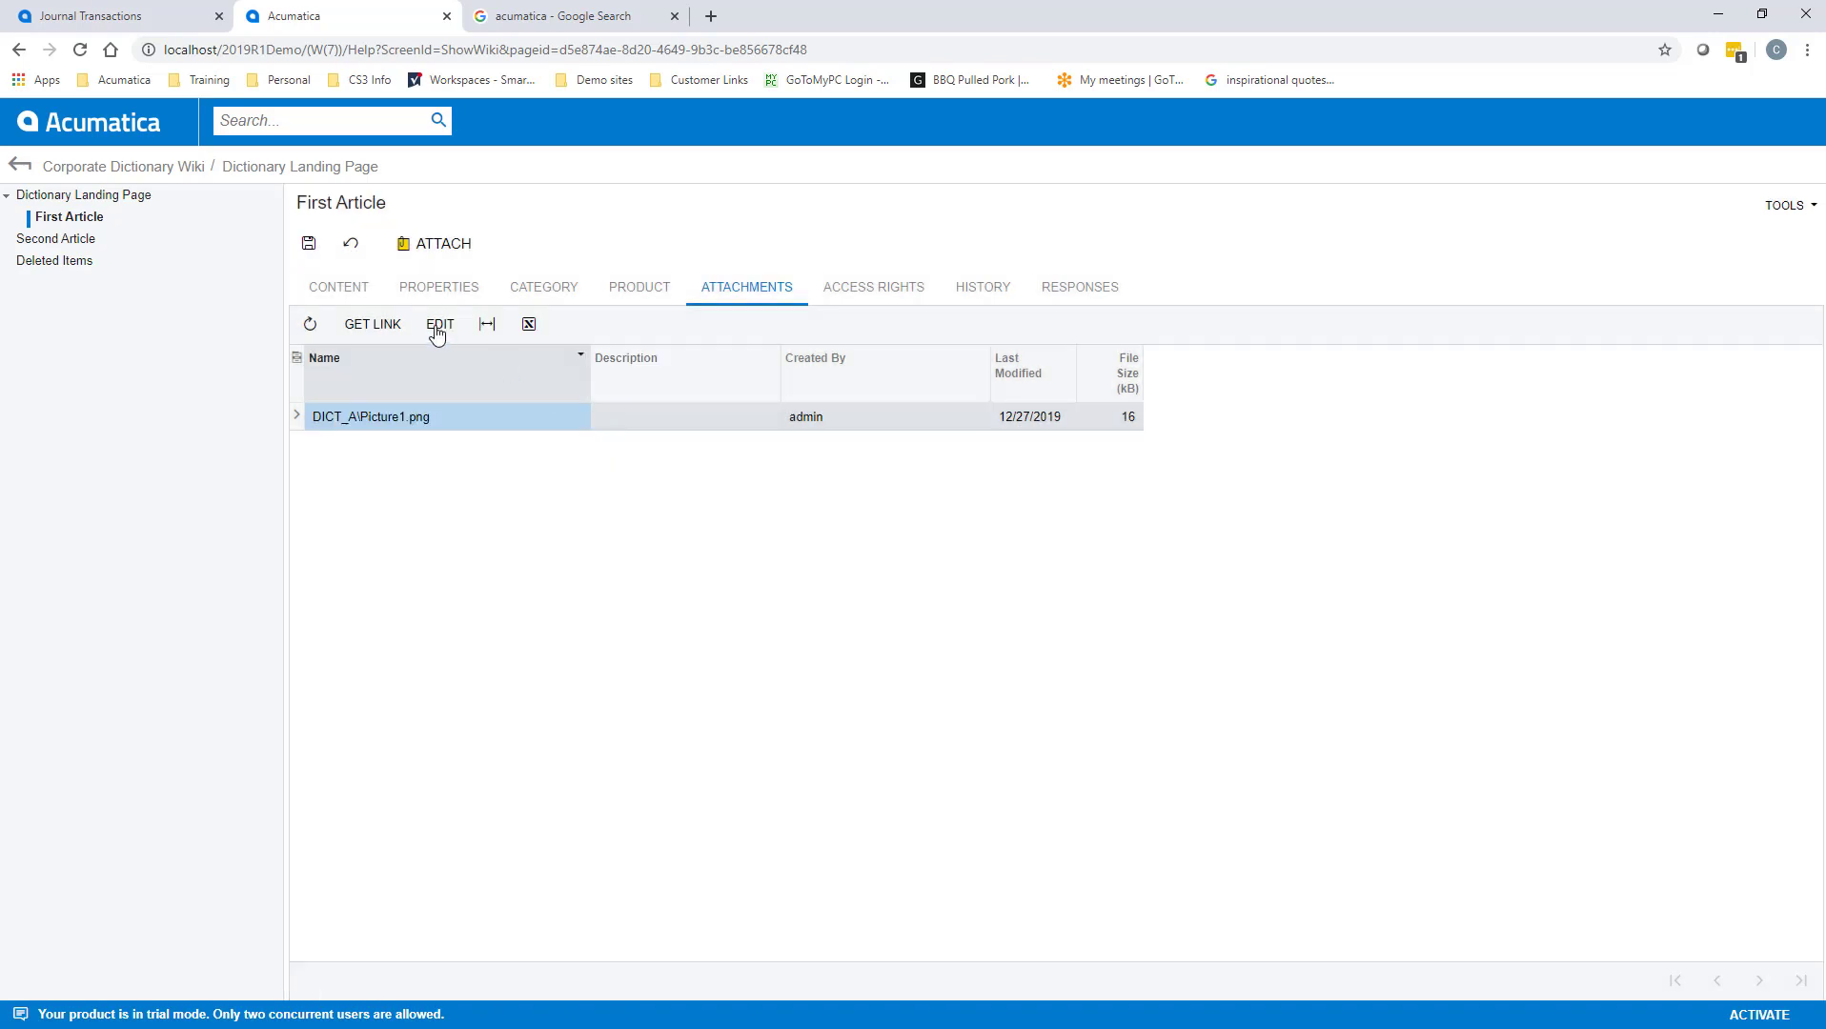
pyautogui.click(340, 291)
pyautogui.click(481, 561)
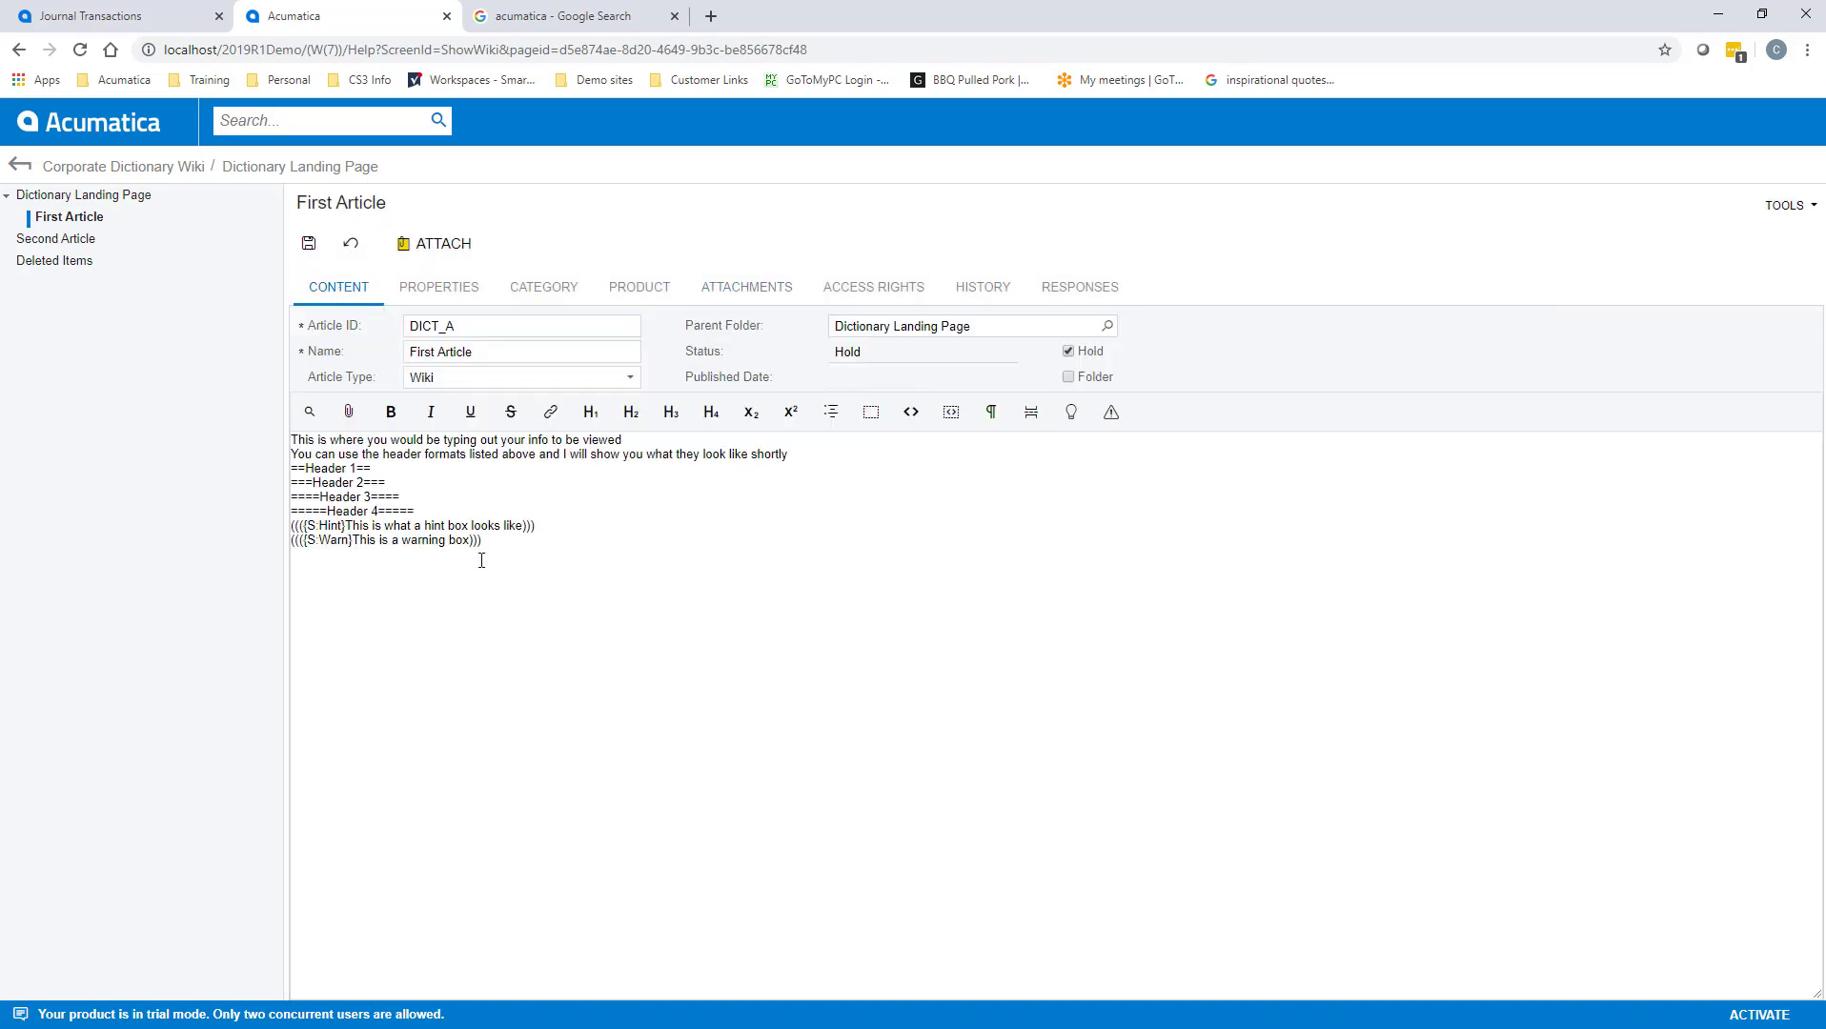
pyautogui.hotkey('ctrl', 'v')
pyautogui.click(308, 246)
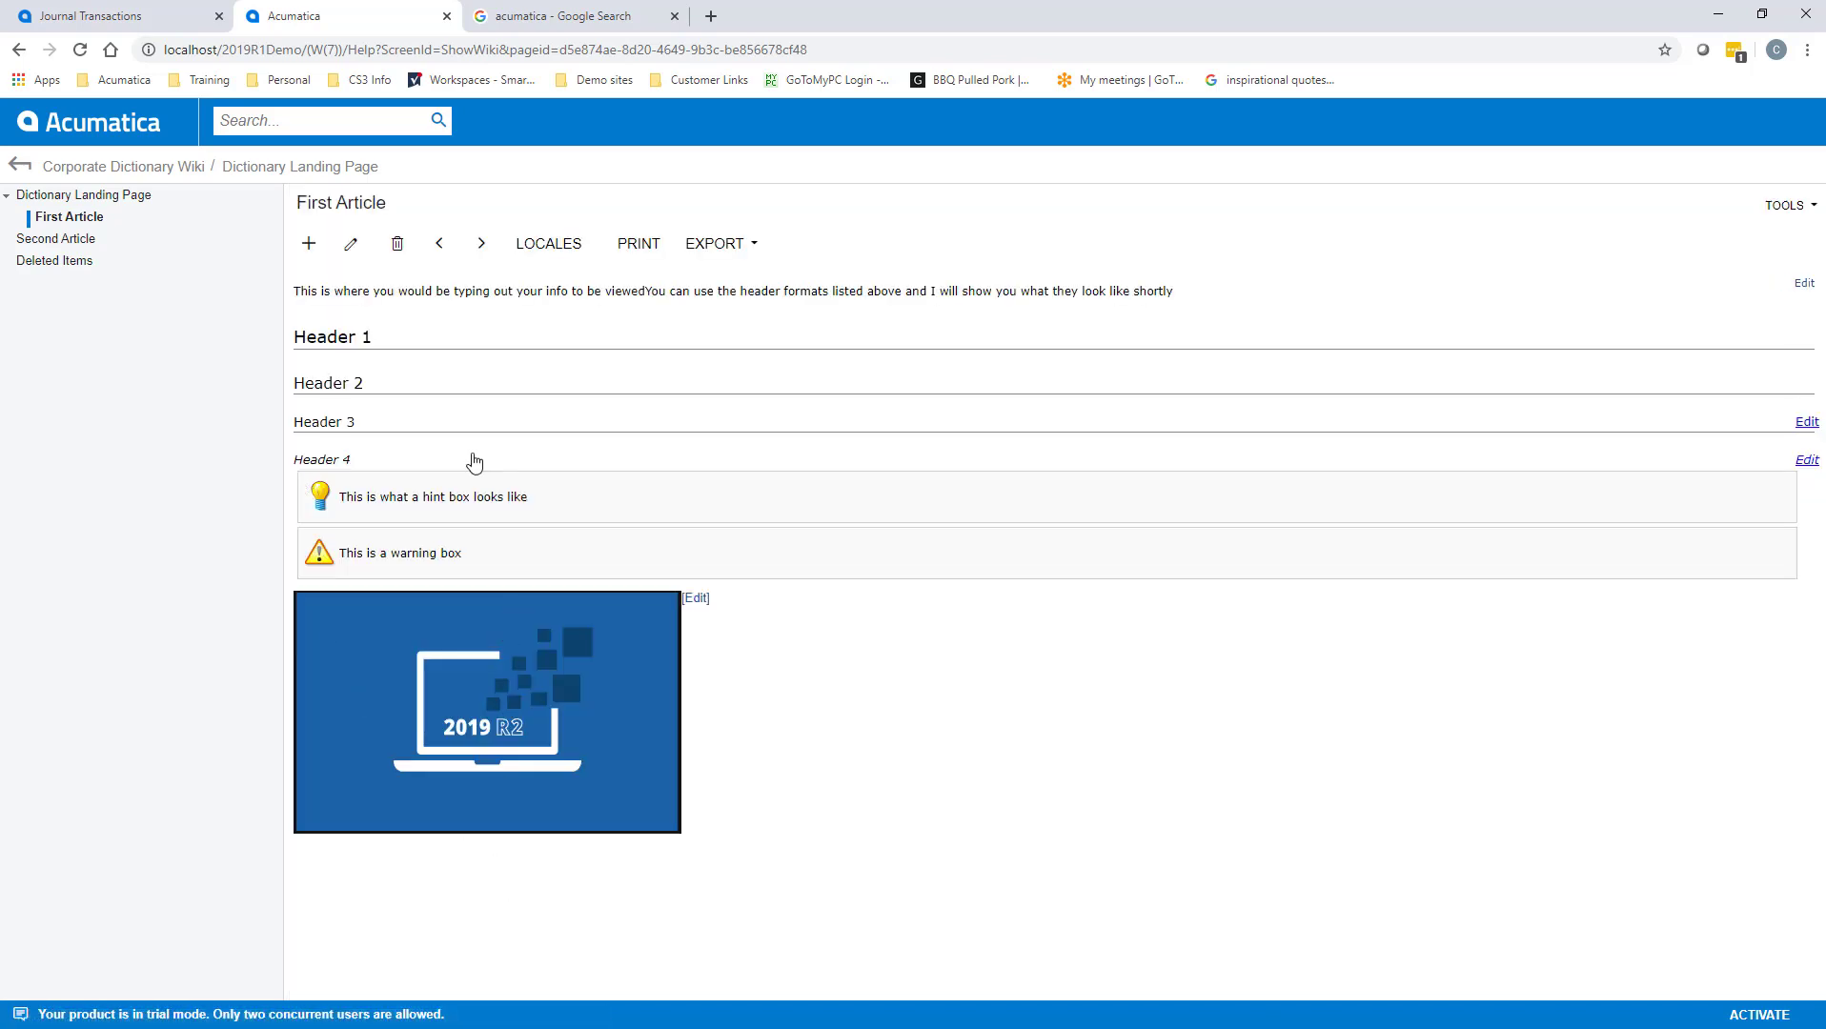
pyautogui.click(351, 246)
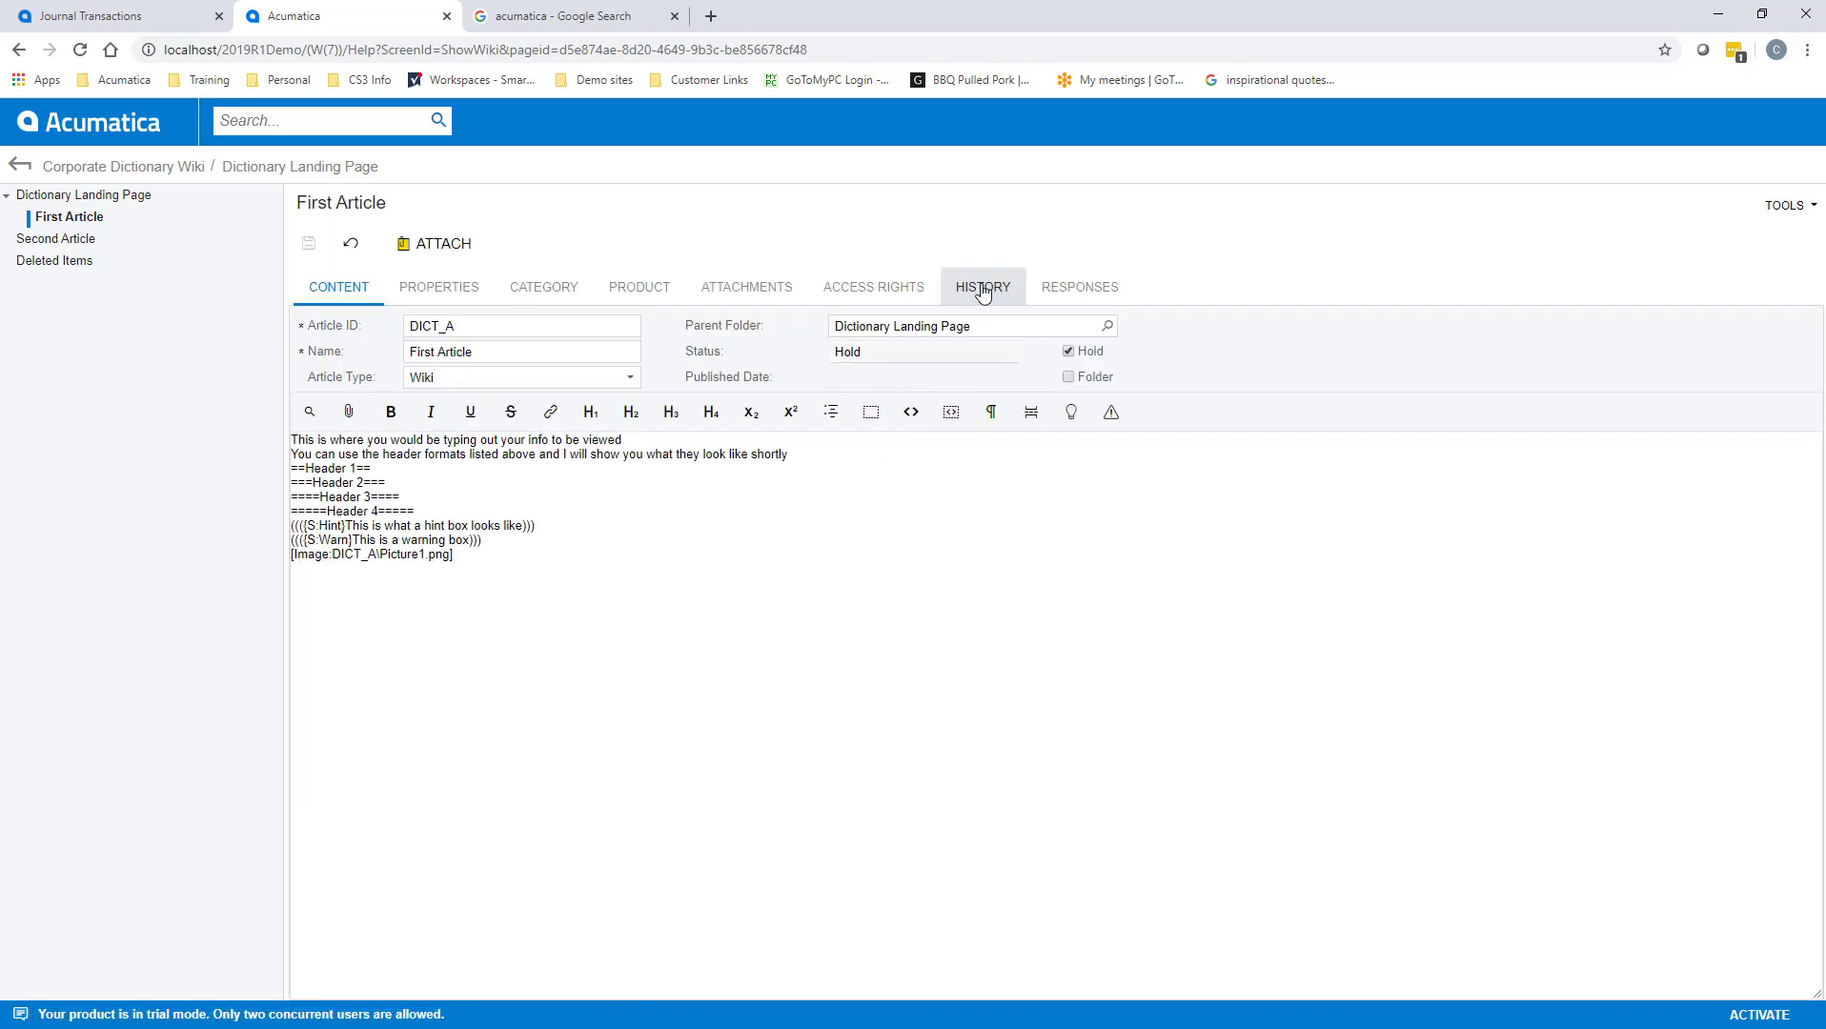
# Step: In the article history, compare version 2 against version 3, then against version 4
pyautogui.click(980, 288)
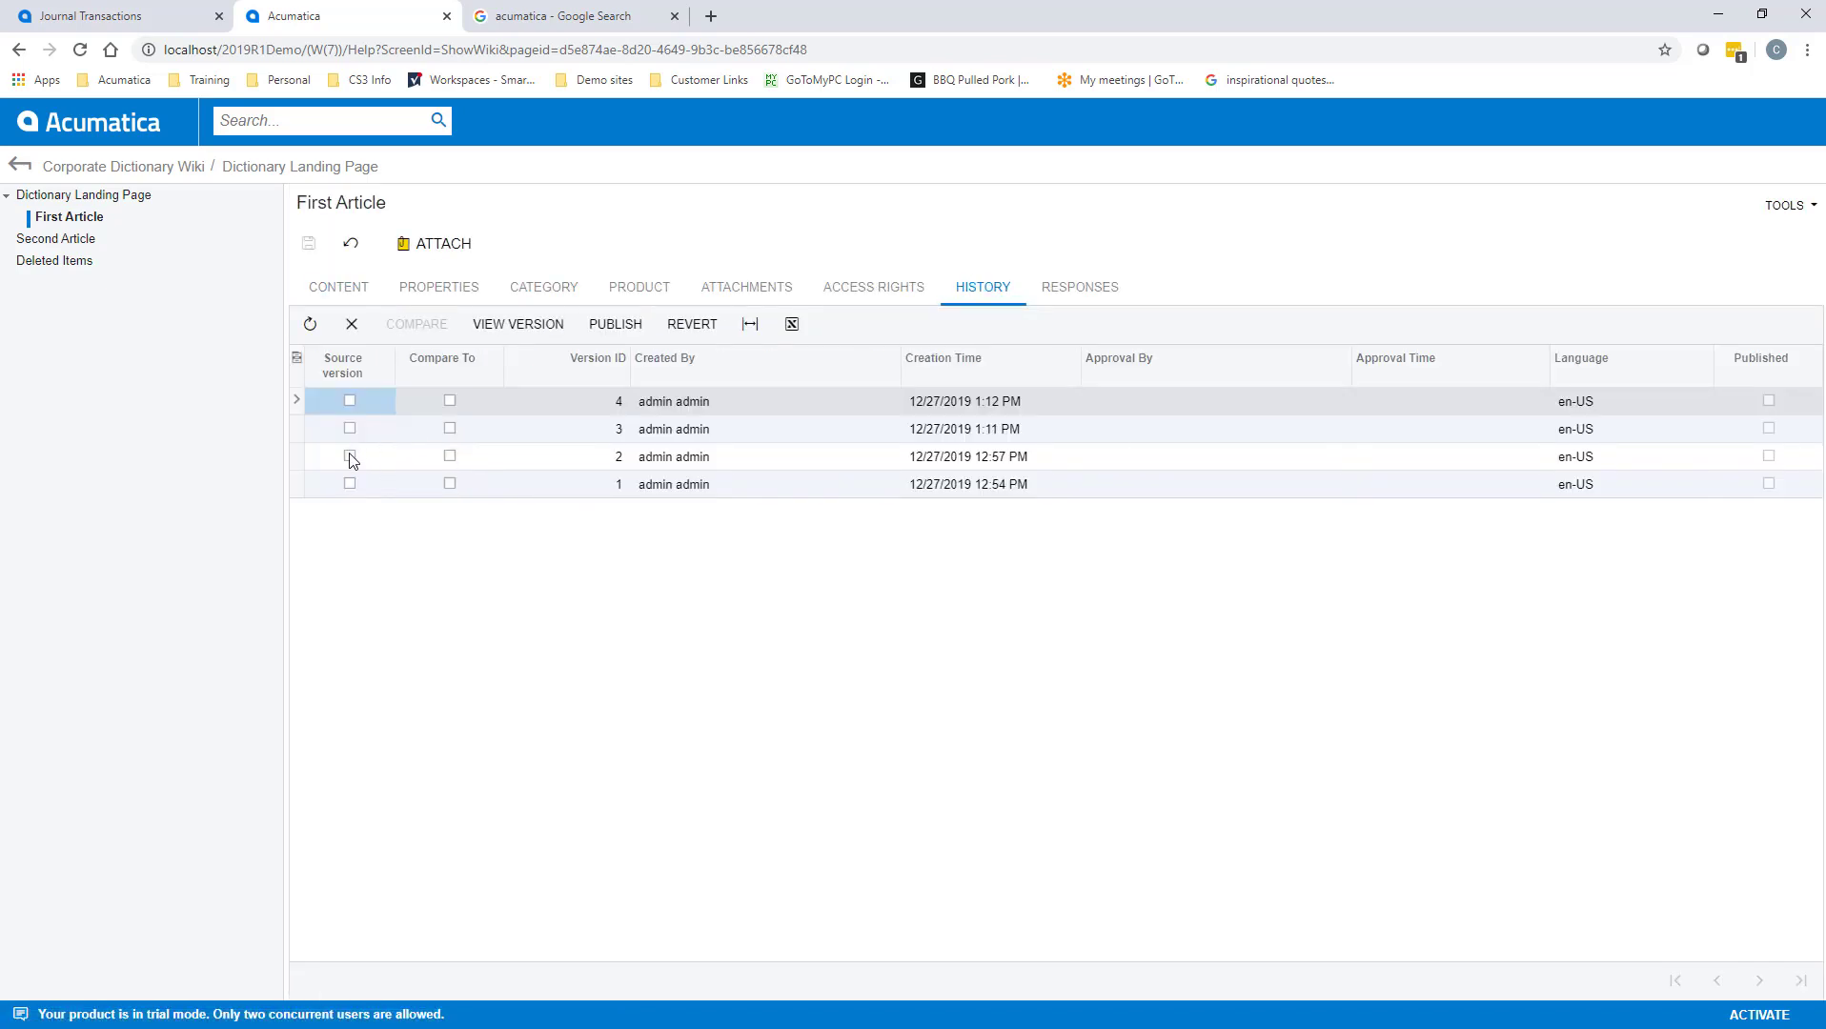
pyautogui.click(350, 457)
pyautogui.click(449, 429)
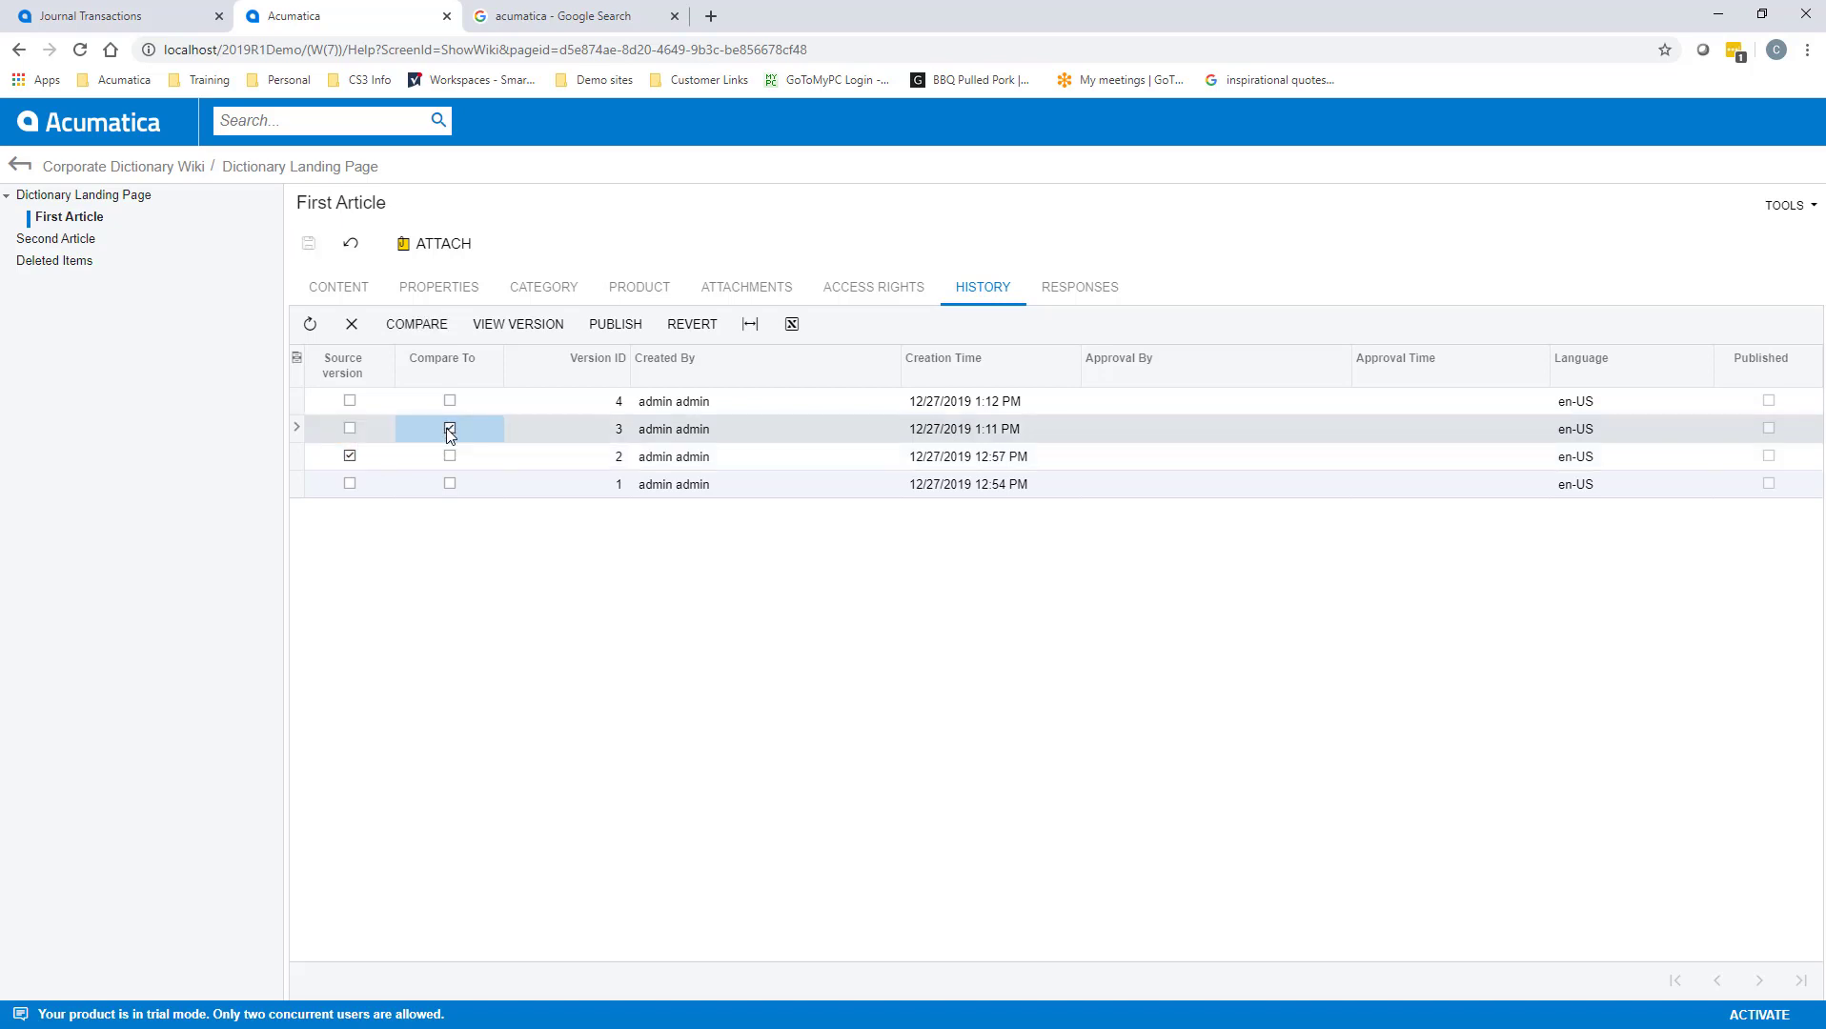
pyautogui.click(426, 329)
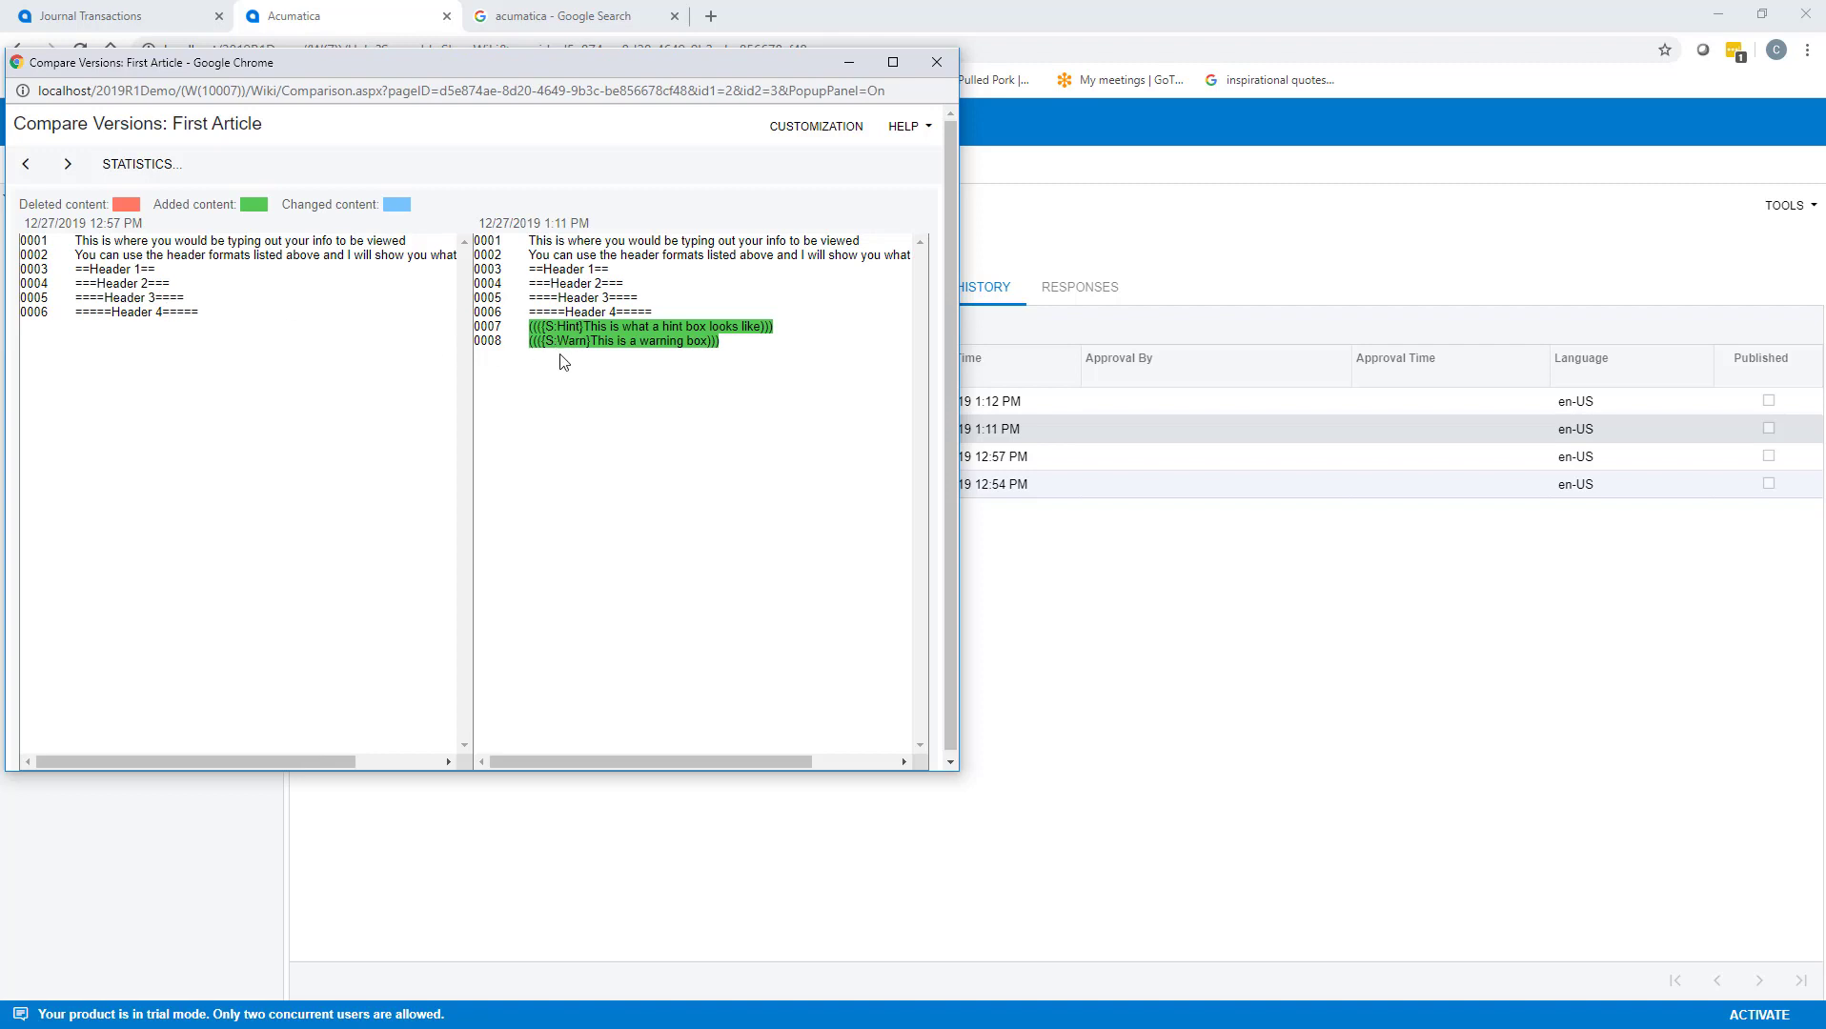
pyautogui.click(936, 72)
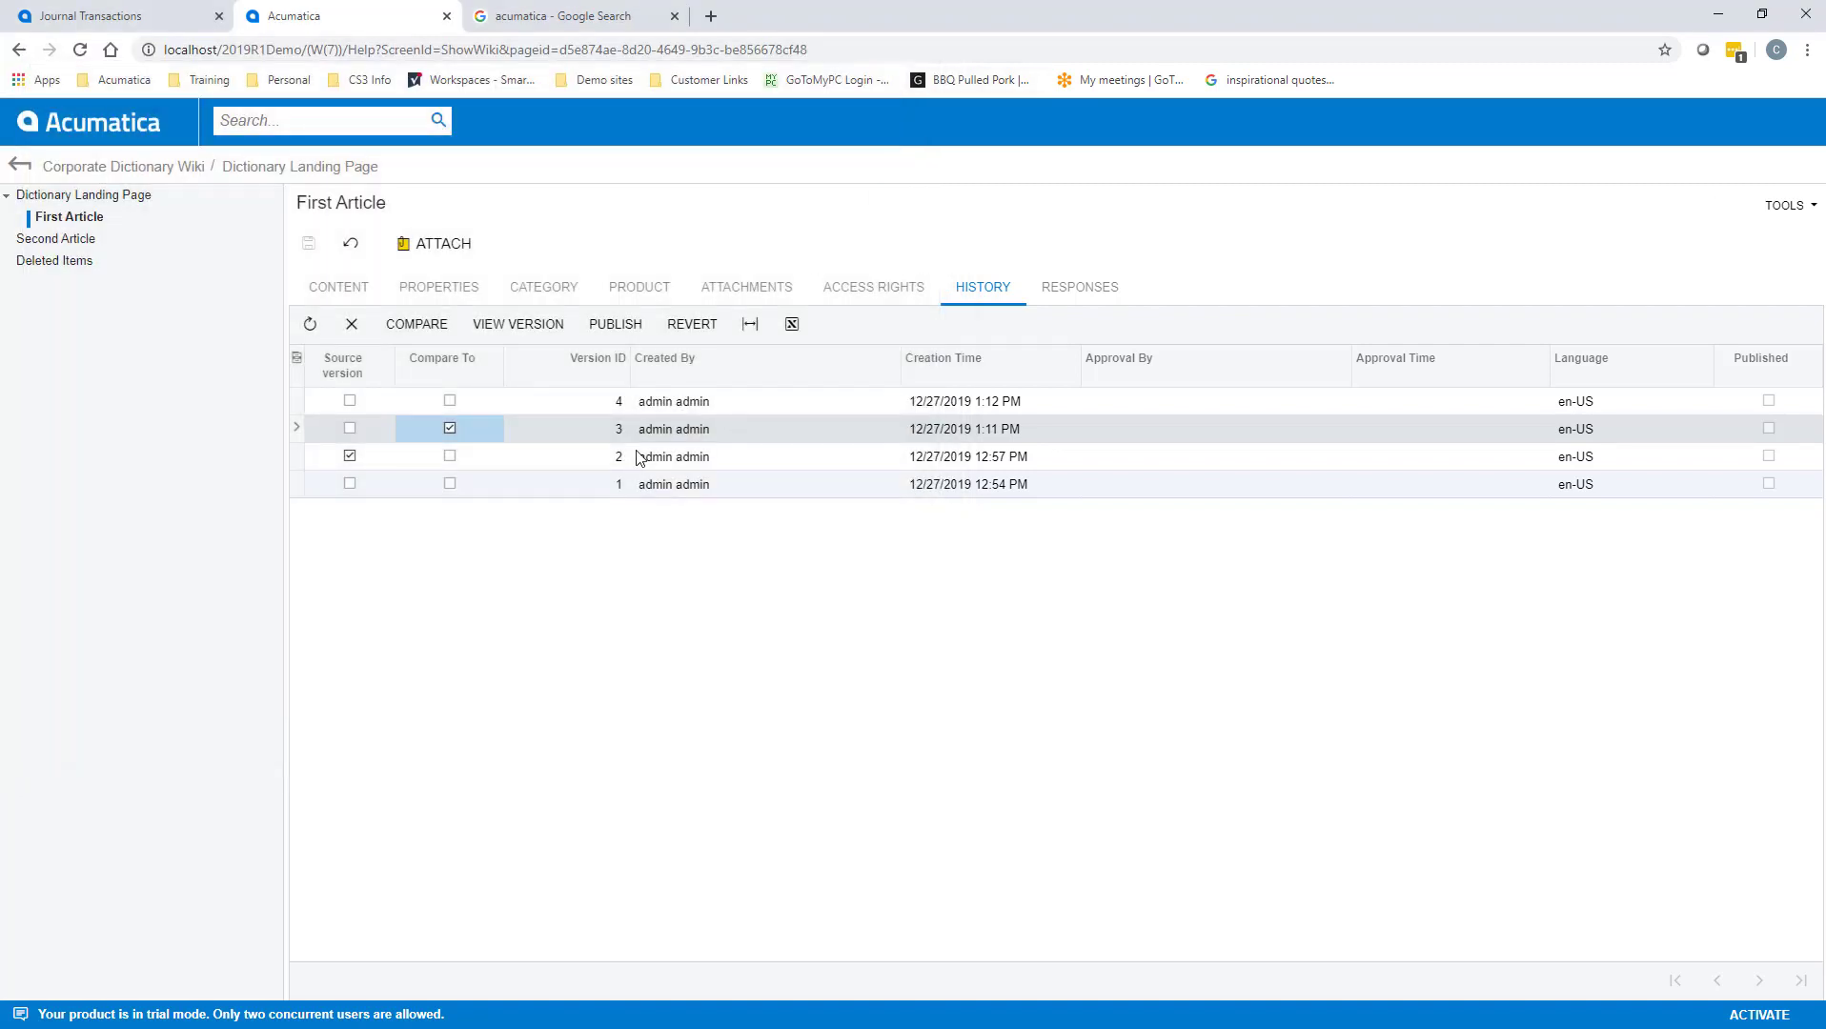
pyautogui.click(449, 401)
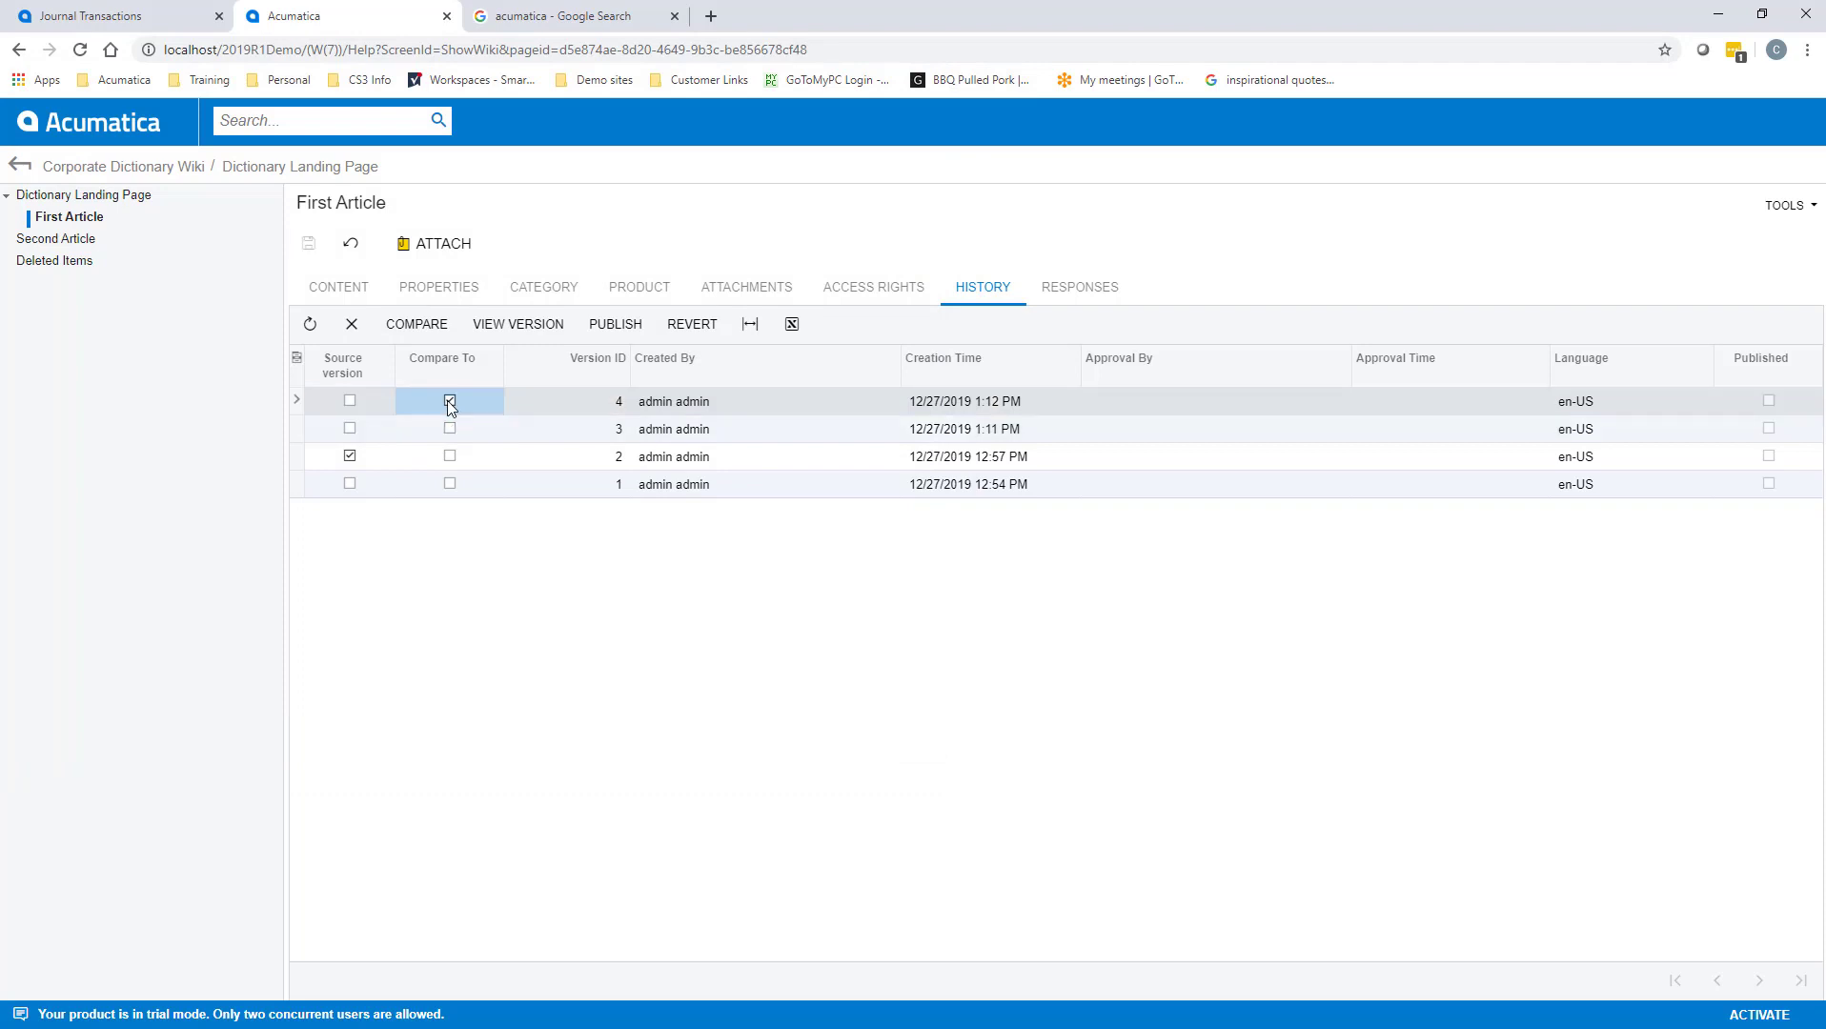
pyautogui.click(417, 326)
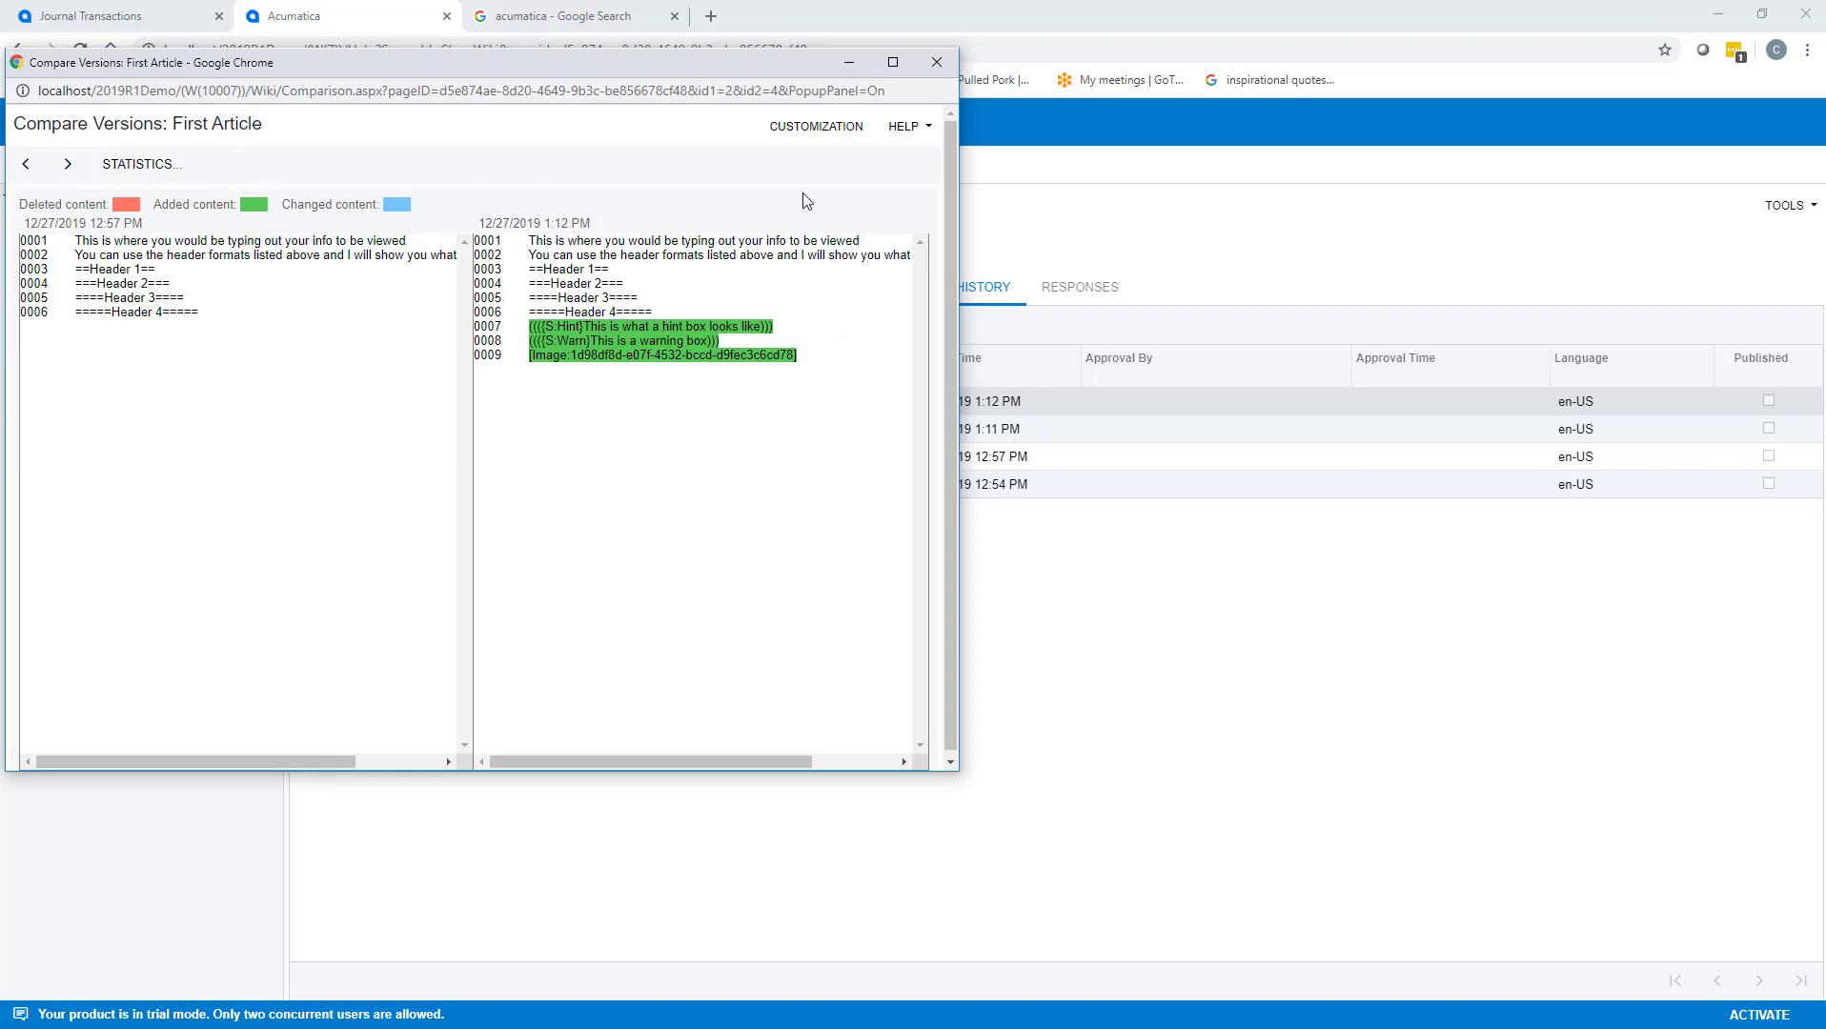
pyautogui.click(937, 63)
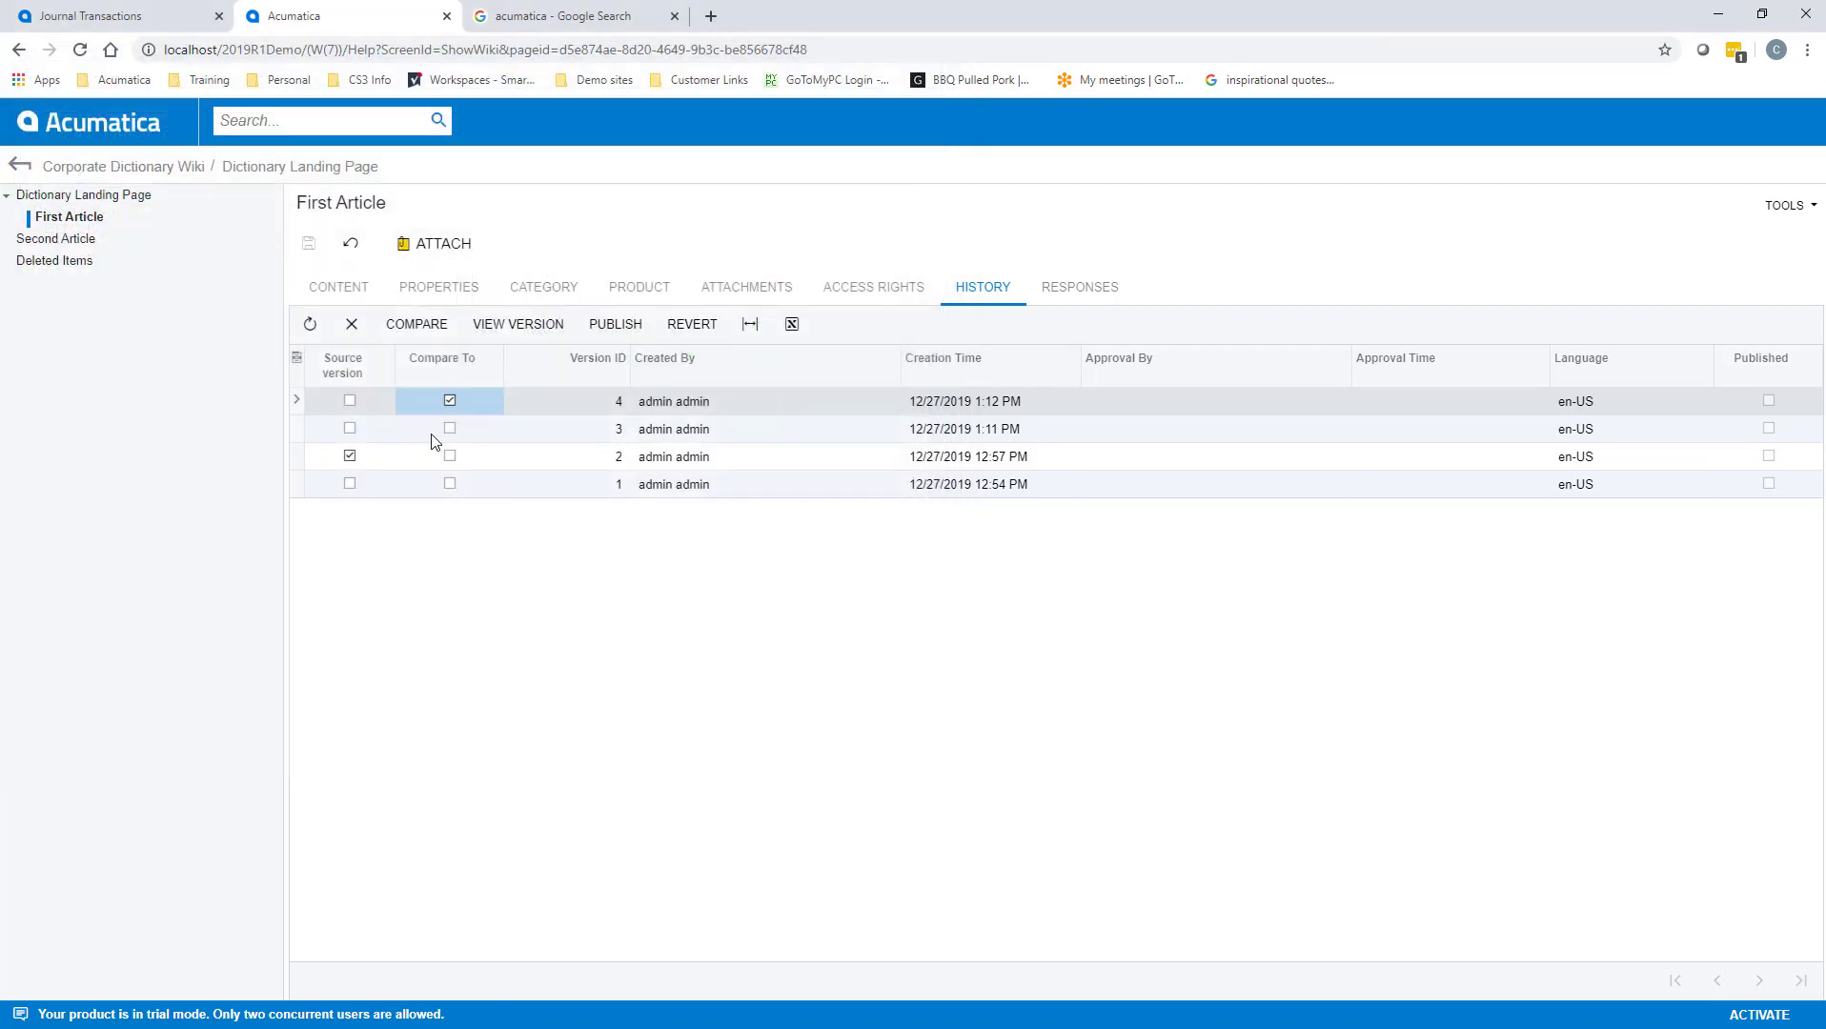
# Step: Review the article's Responses and Access Rights, then take First Article off Hold
pyautogui.click(1069, 295)
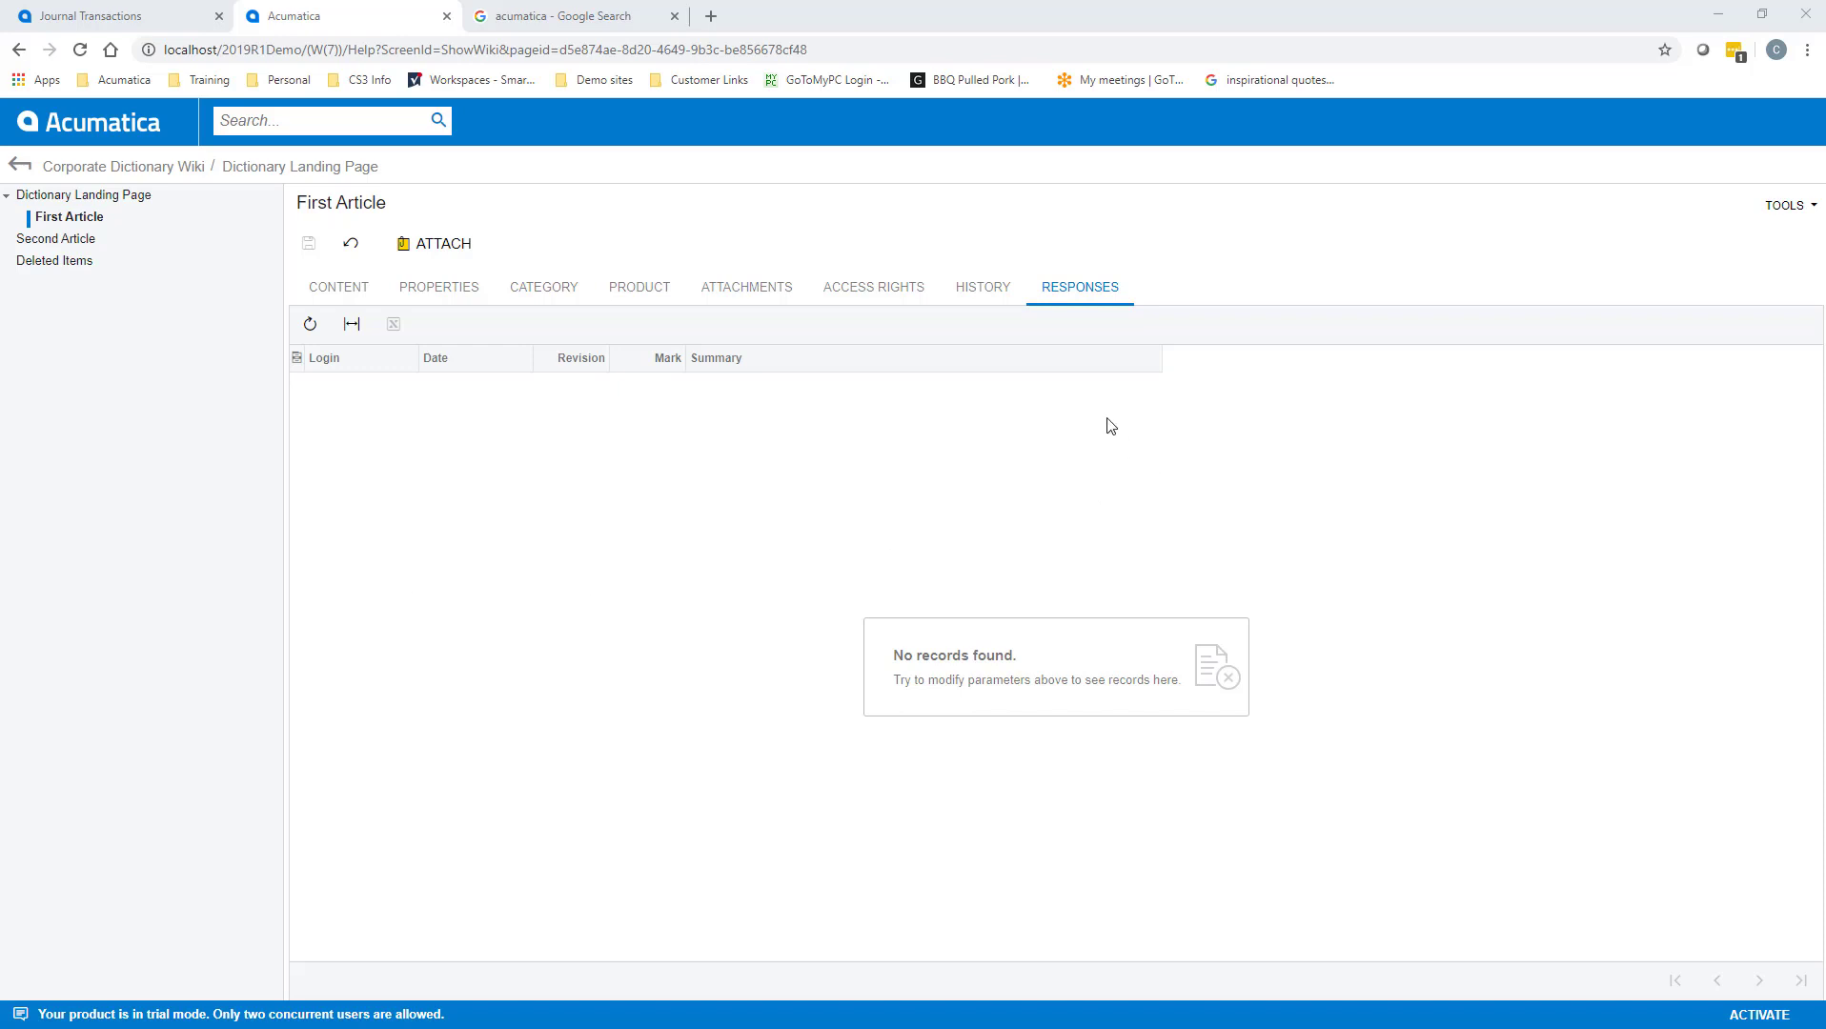
pyautogui.click(876, 305)
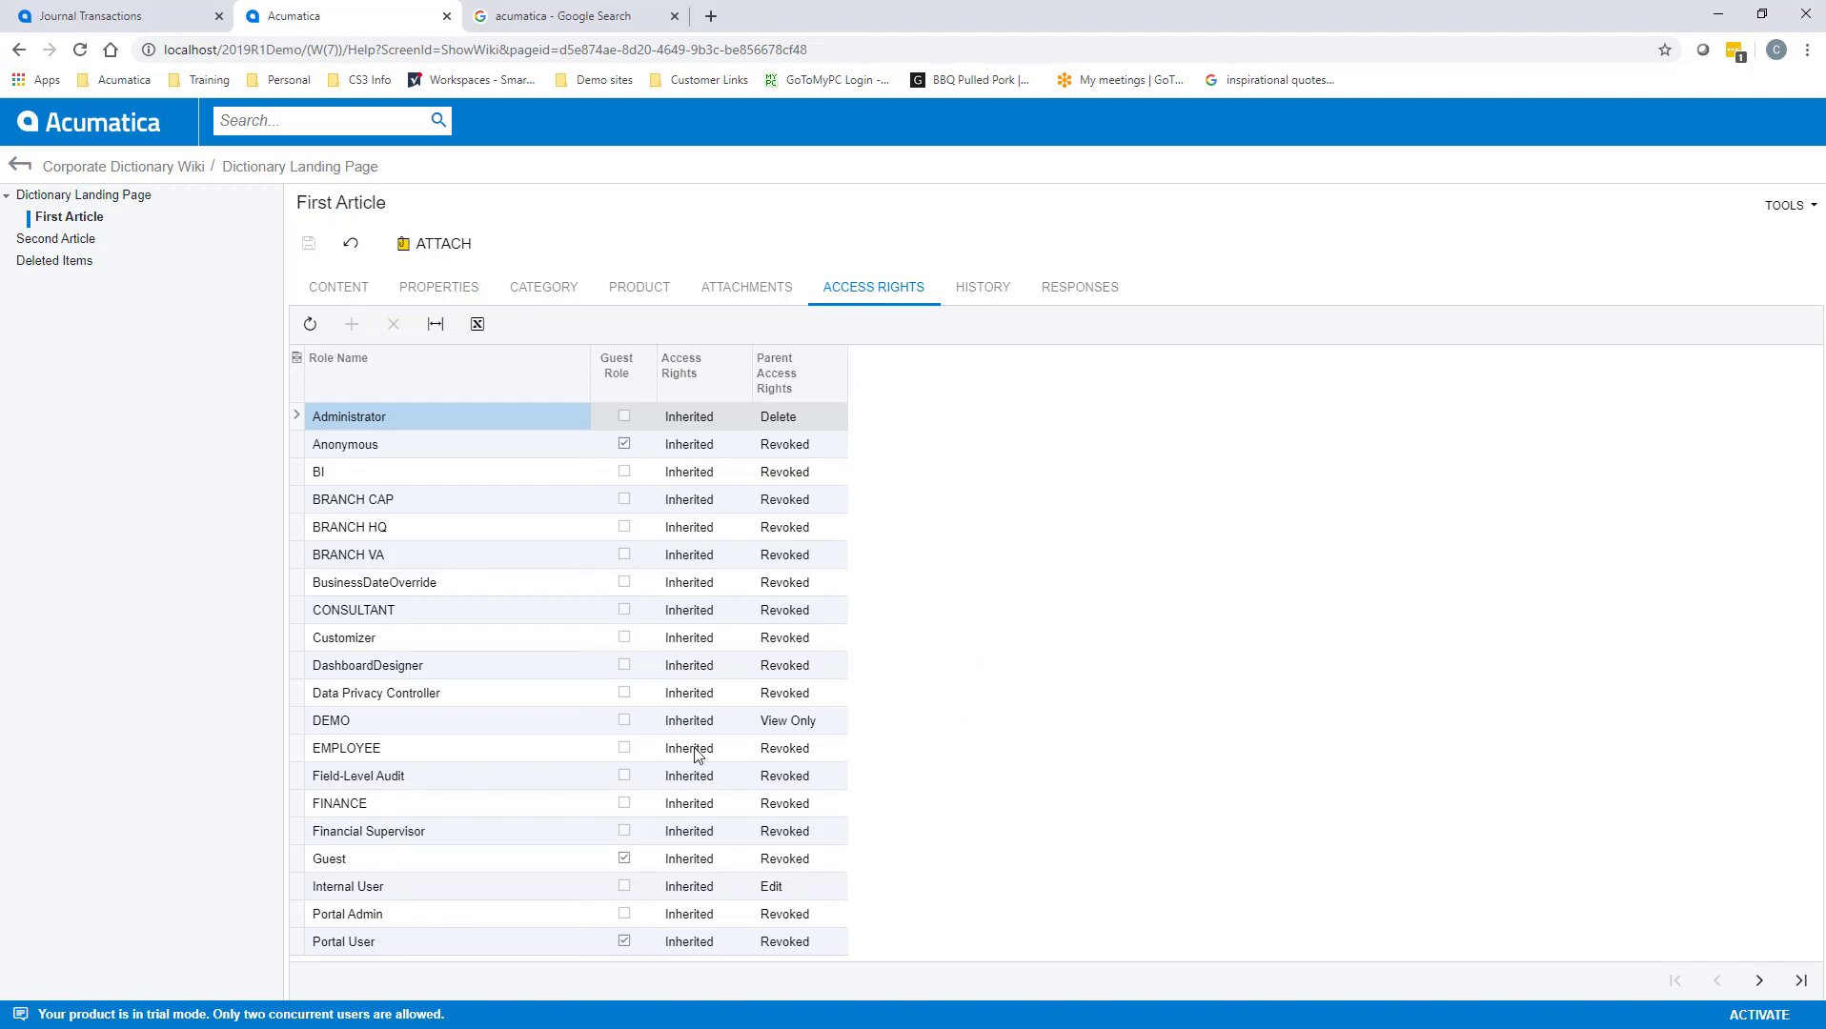
pyautogui.click(336, 286)
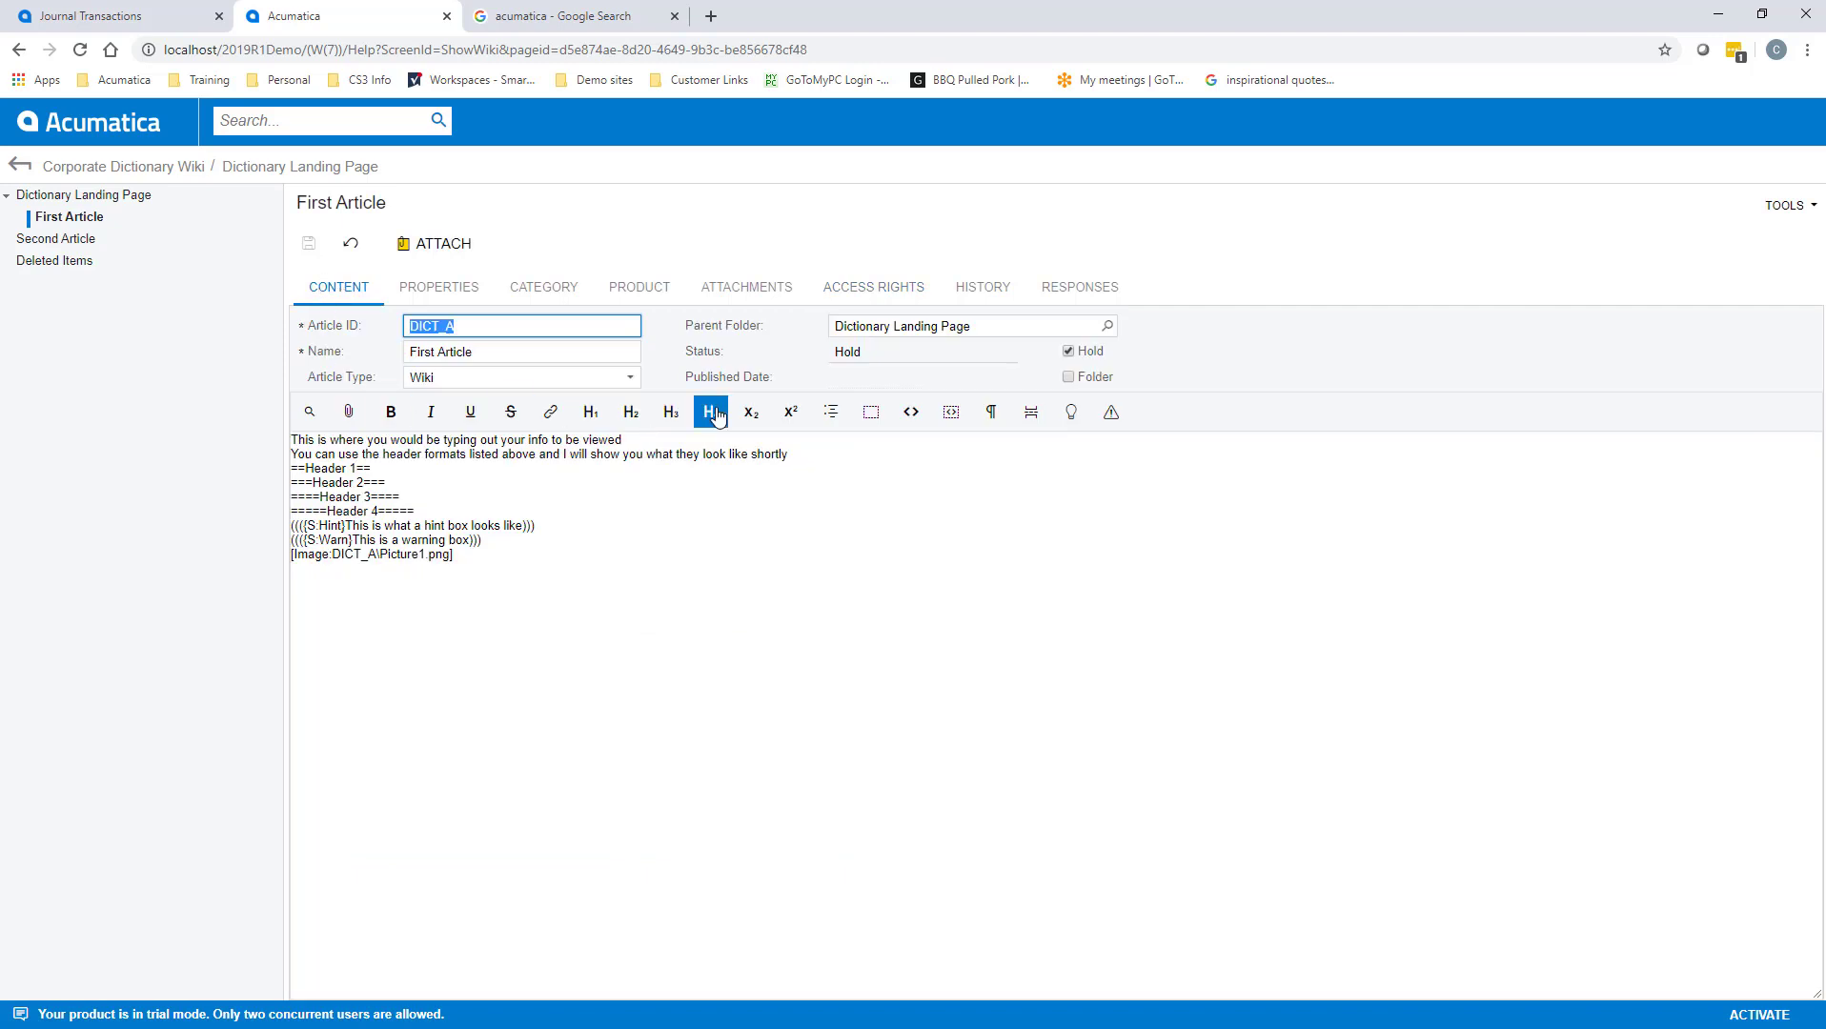
pyautogui.click(1069, 351)
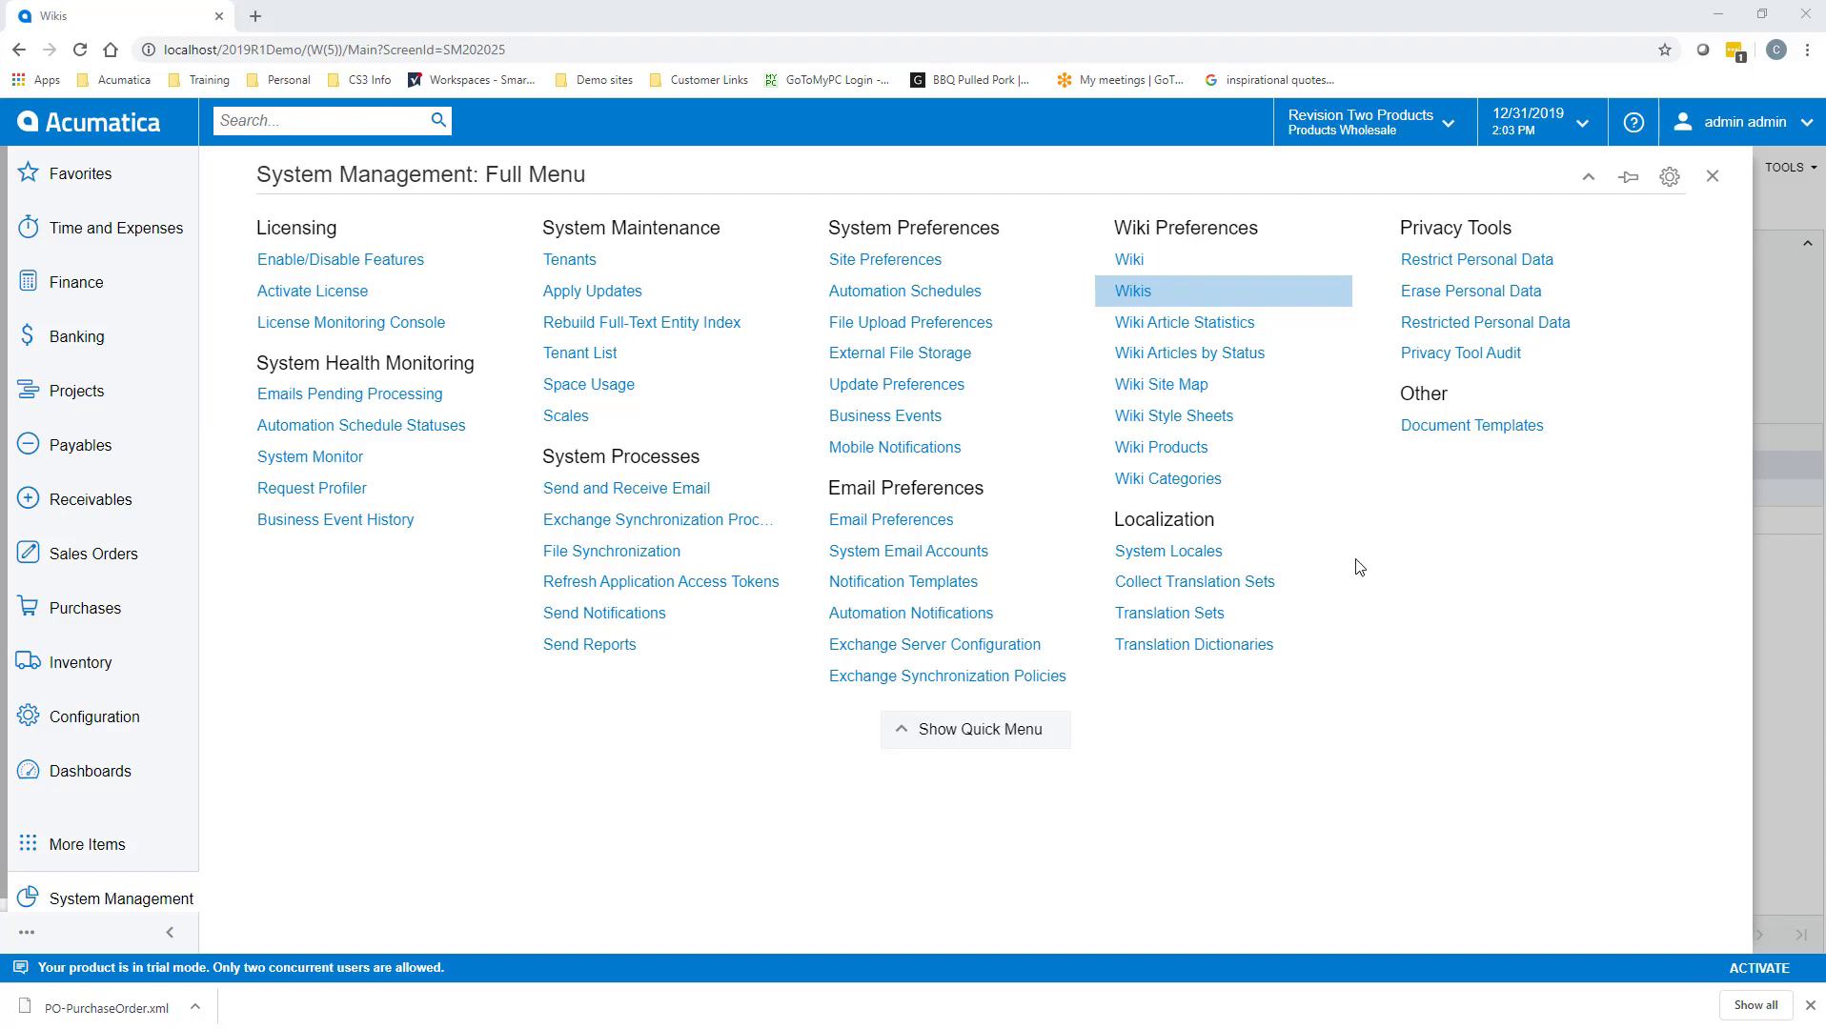
# Step: List all CorpRoot_Dict articles in Hold status and select the three of them
pyautogui.click(1142, 292)
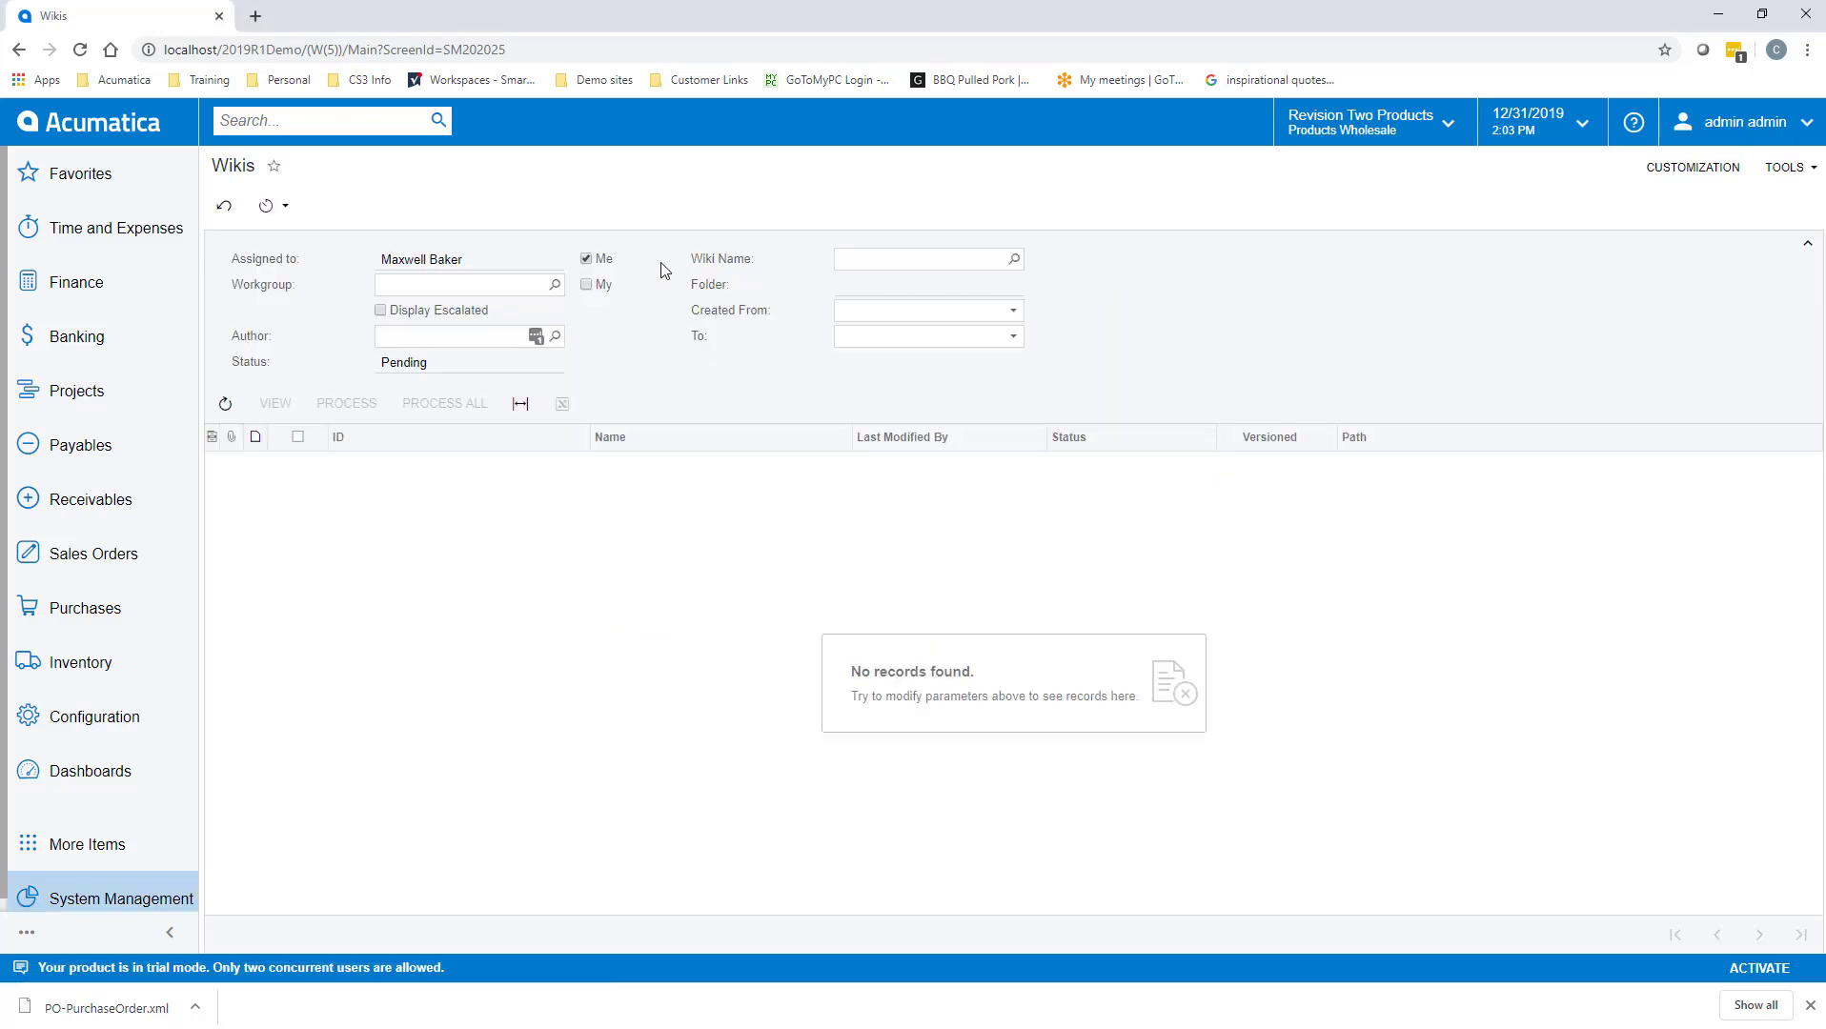
pyautogui.click(587, 260)
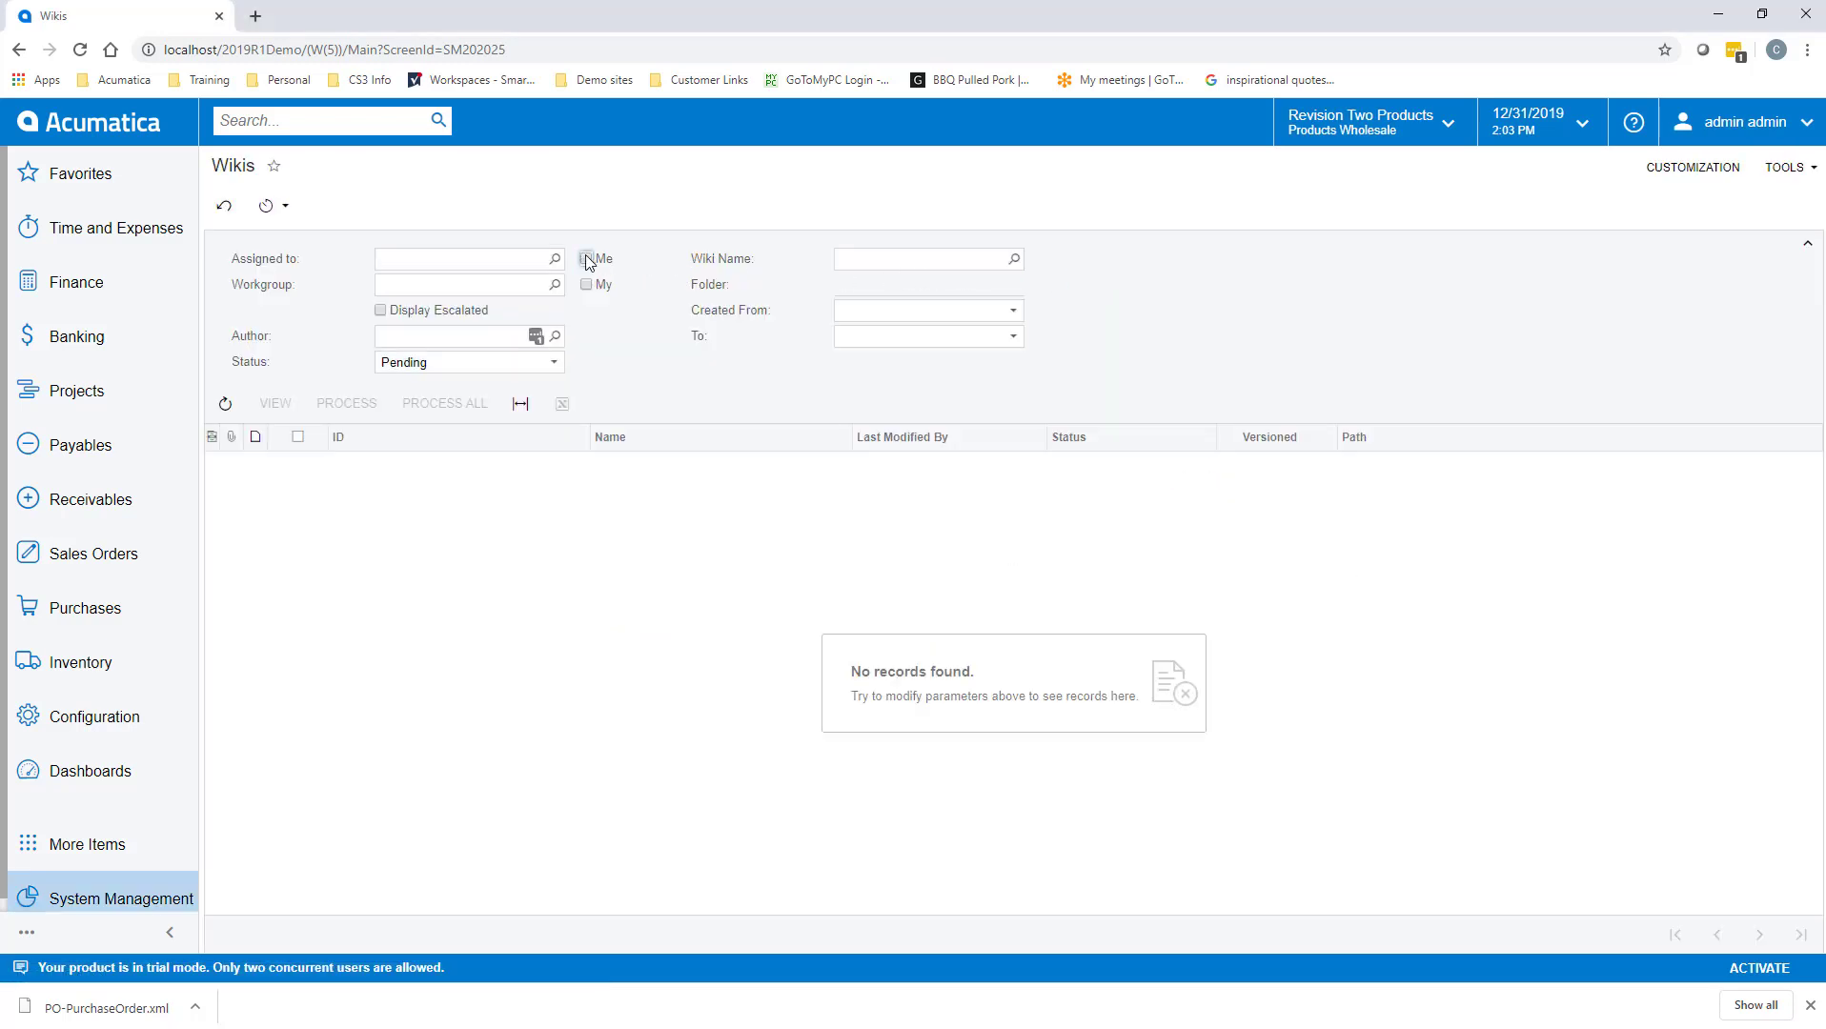
pyautogui.click(1014, 258)
pyautogui.click(880, 331)
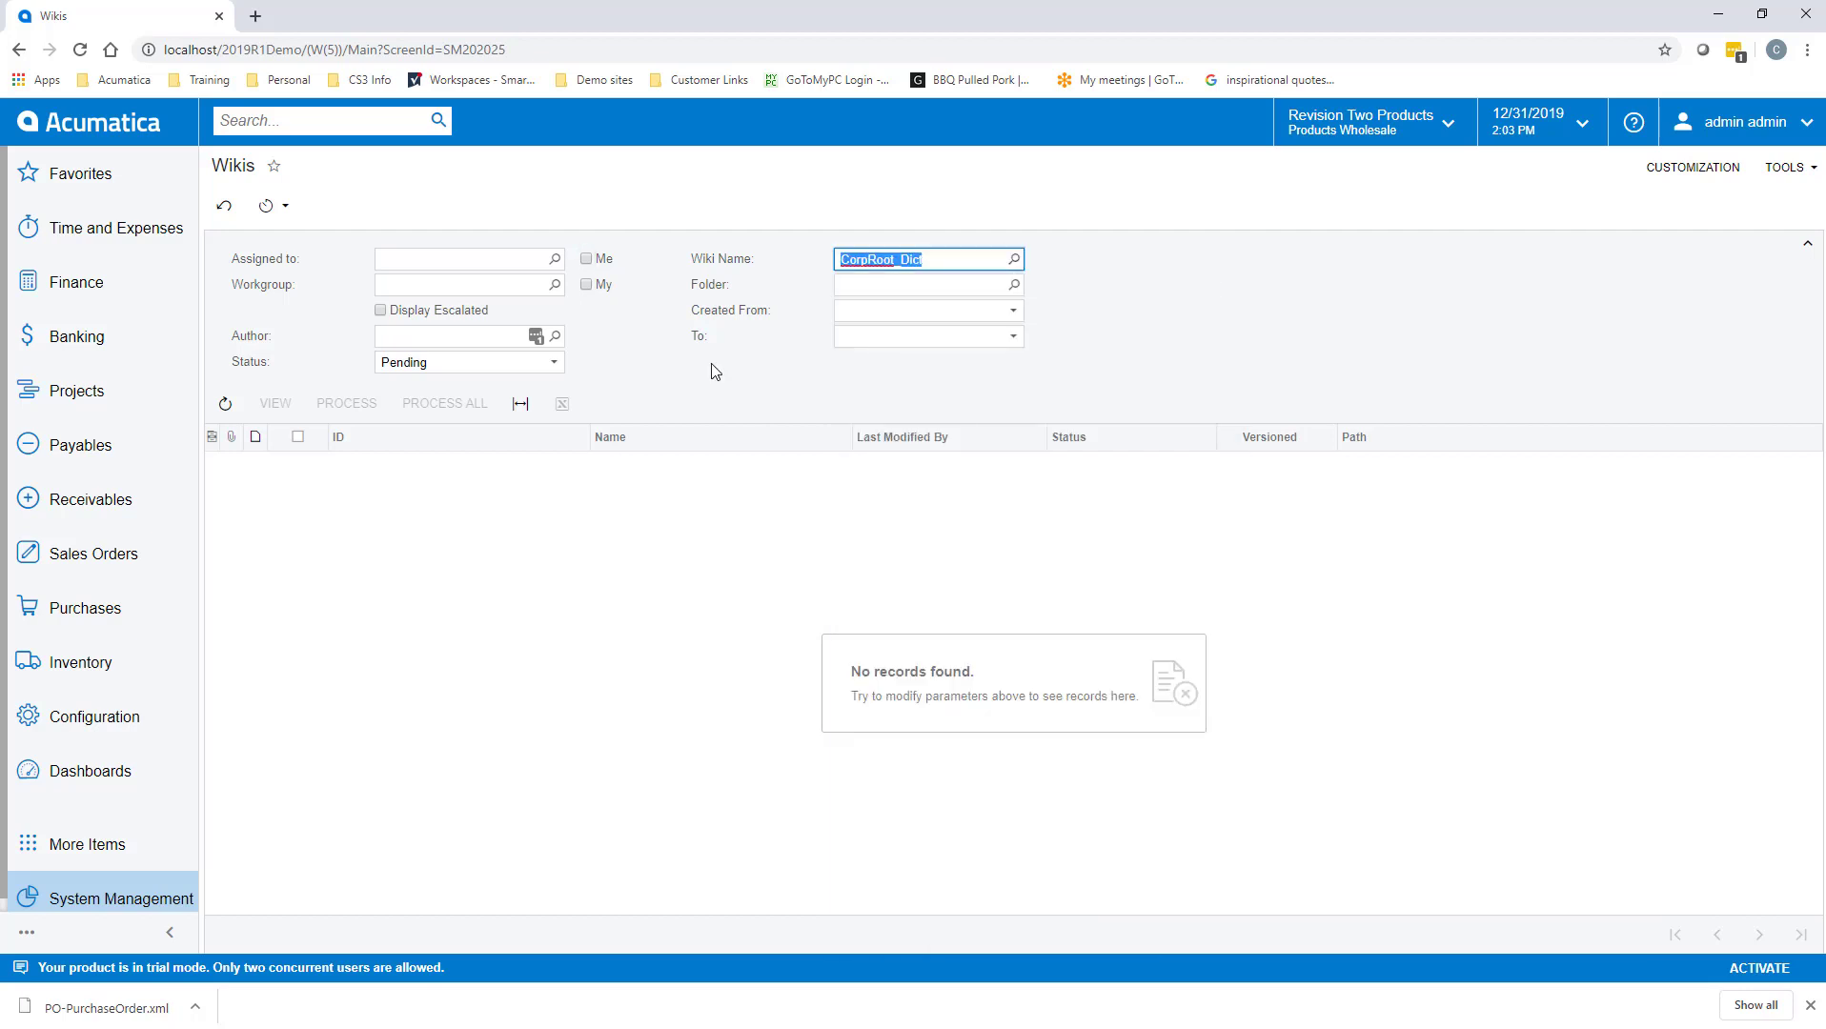
pyautogui.click(554, 362)
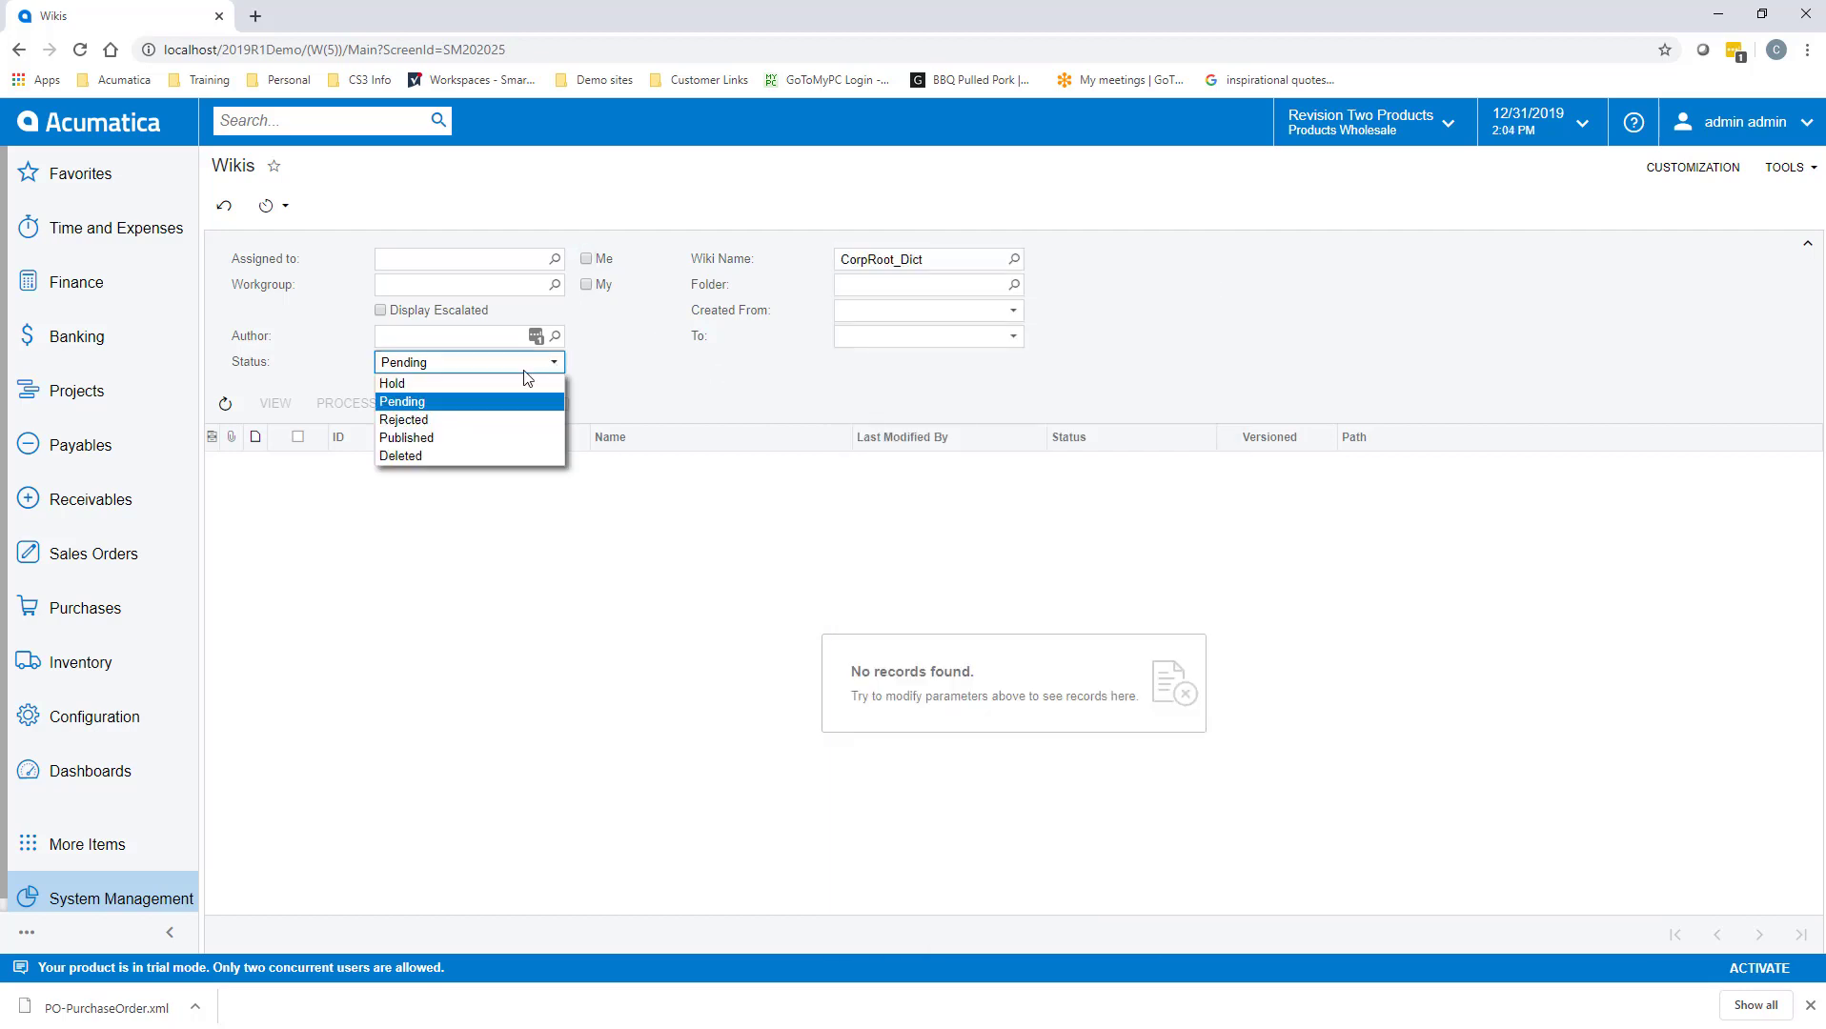
pyautogui.click(472, 378)
pyautogui.click(299, 440)
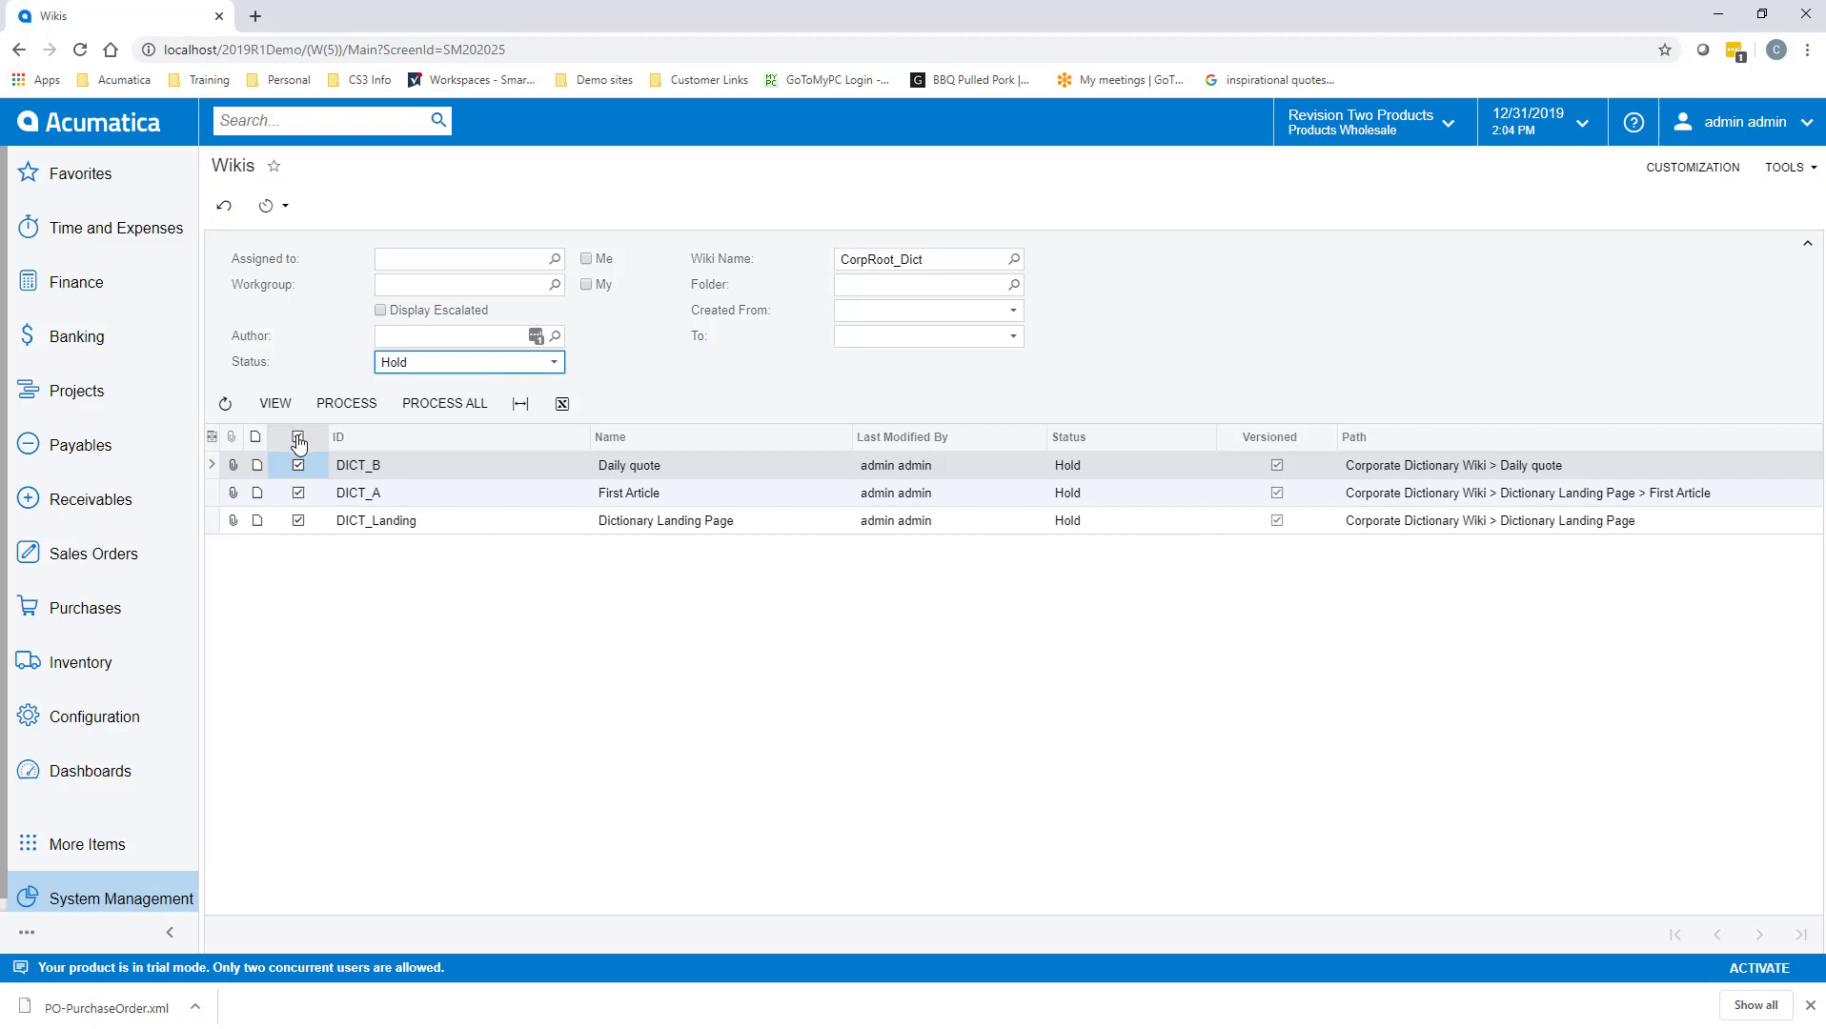
# Step: Update the three articles to parent Corporate Dictionary Wiki, Published status, and Maintain Versions
pyautogui.click(347, 410)
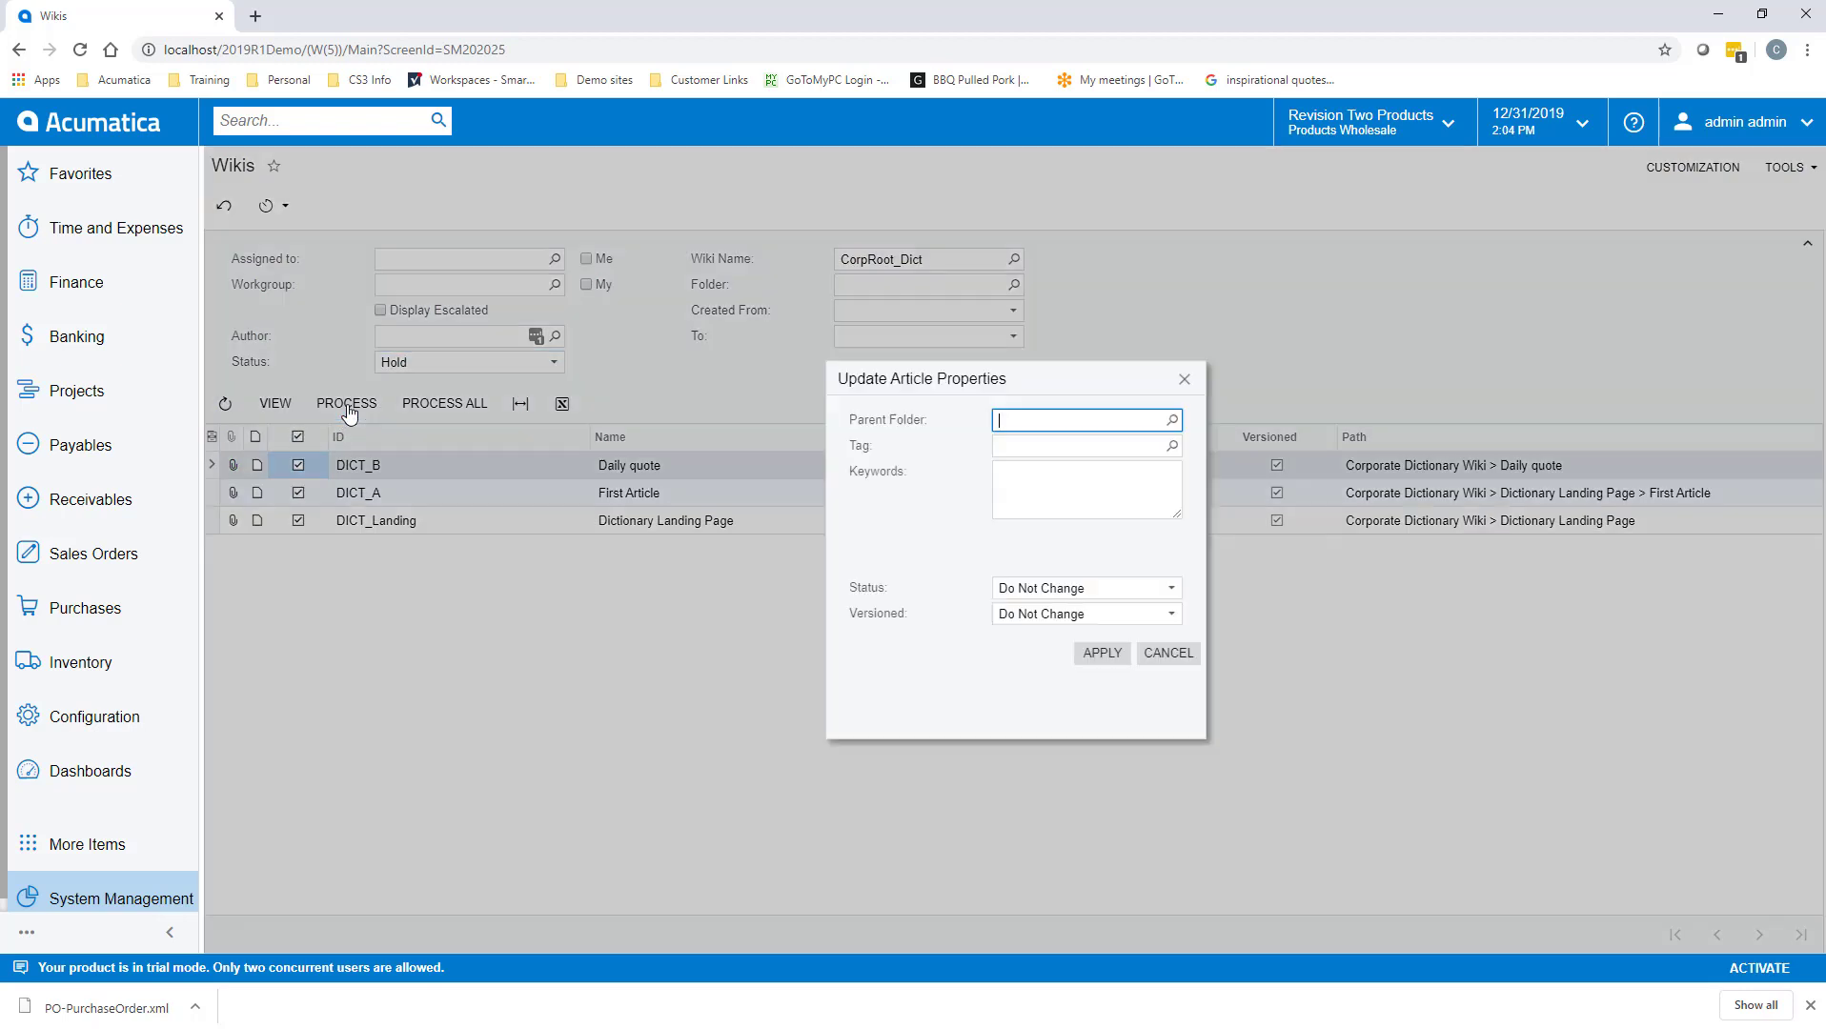
pyautogui.click(1172, 420)
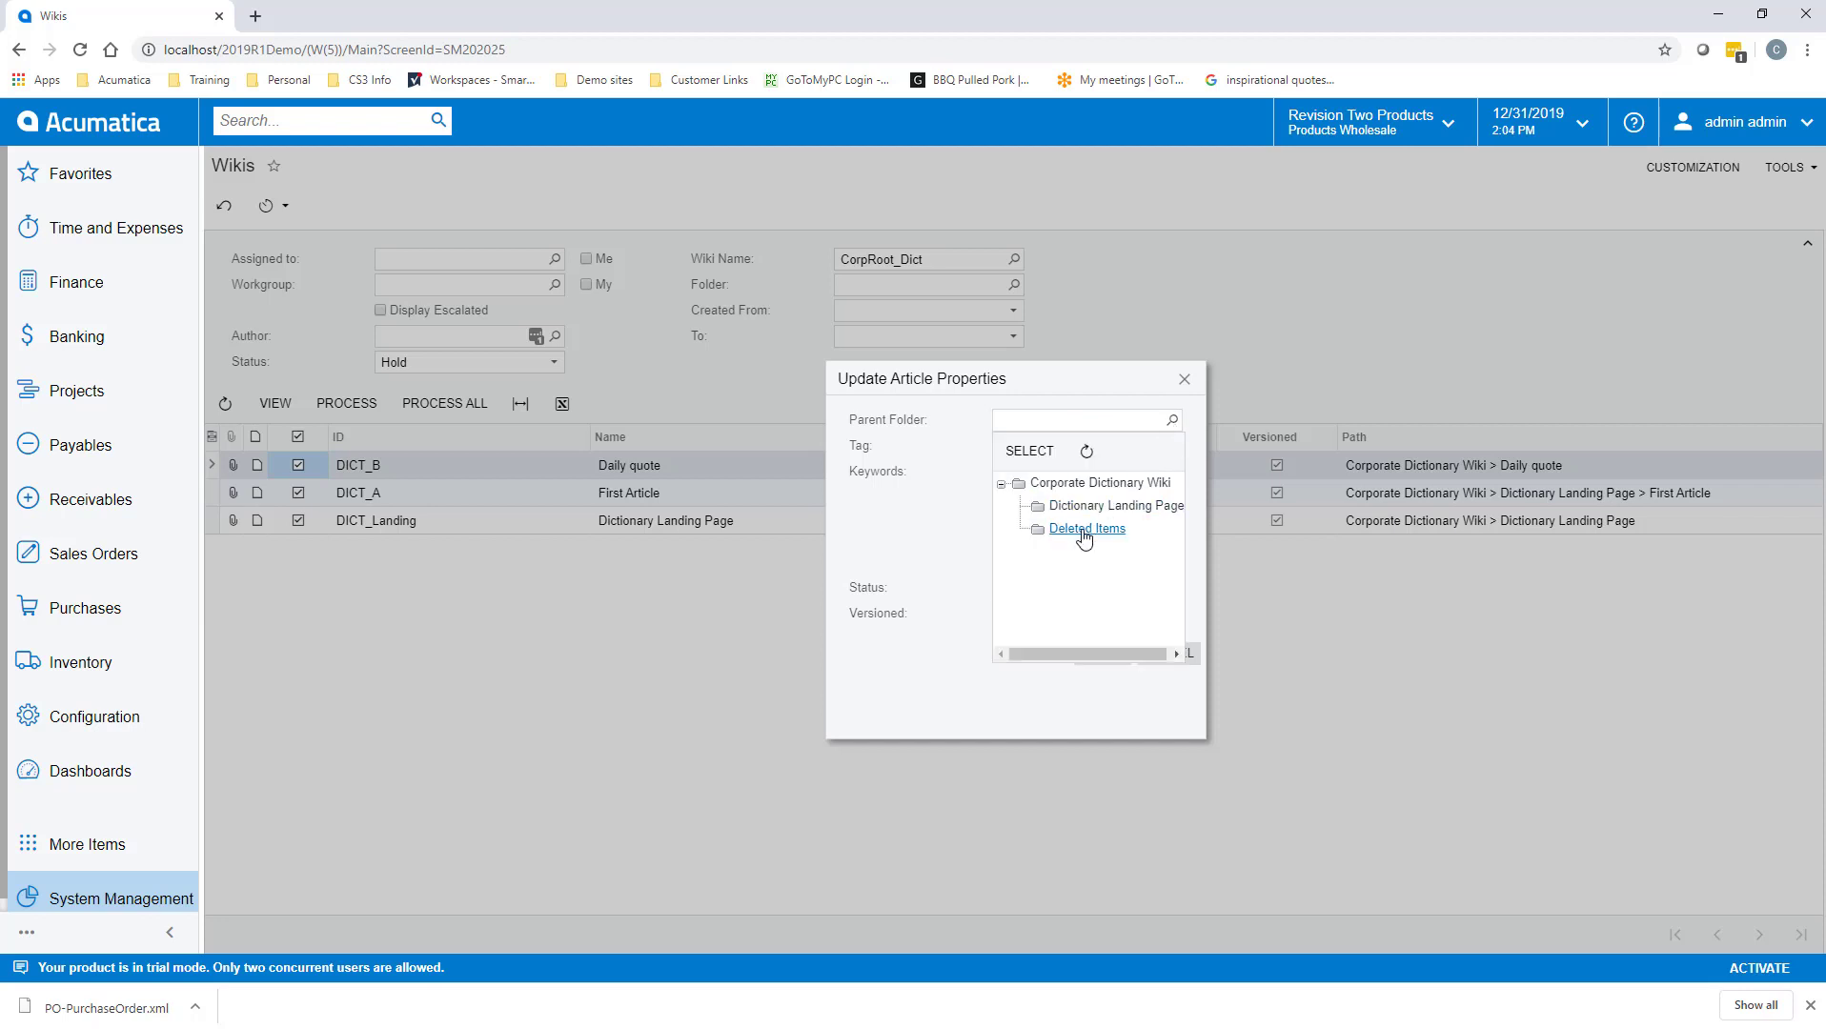
pyautogui.click(1067, 483)
pyautogui.click(1027, 463)
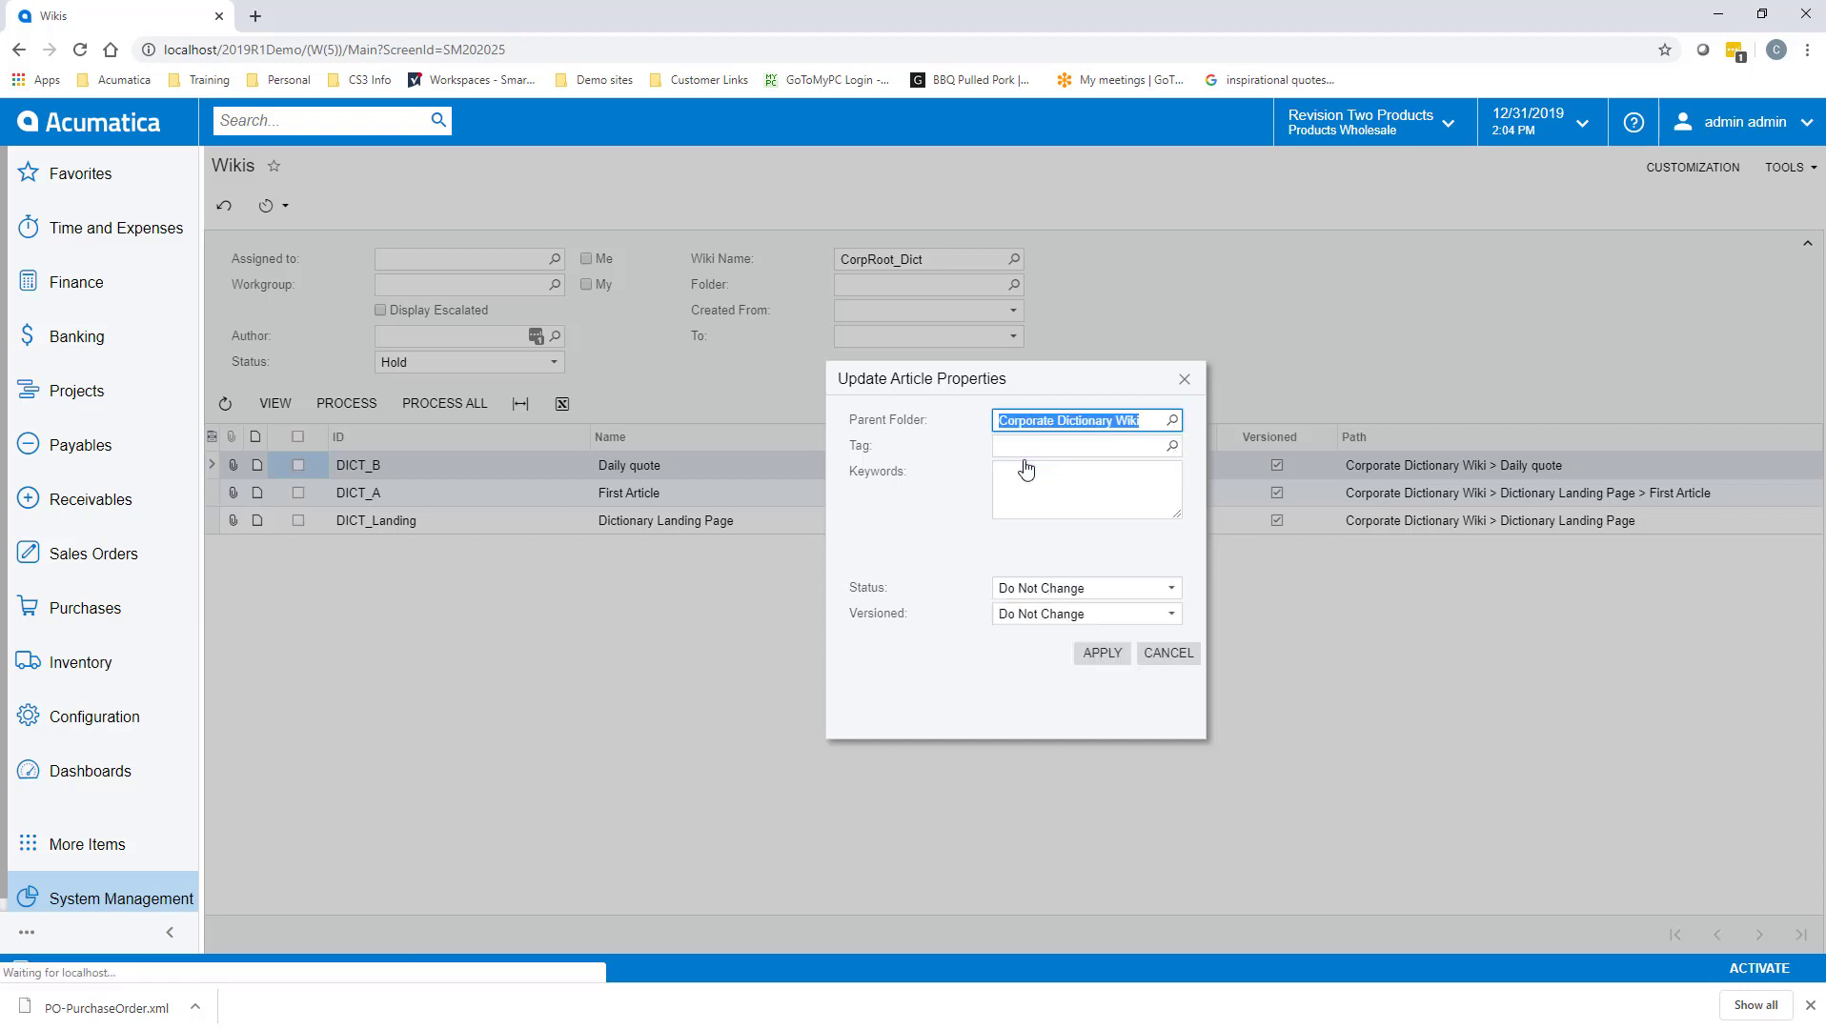
pyautogui.click(1056, 588)
pyautogui.click(1076, 644)
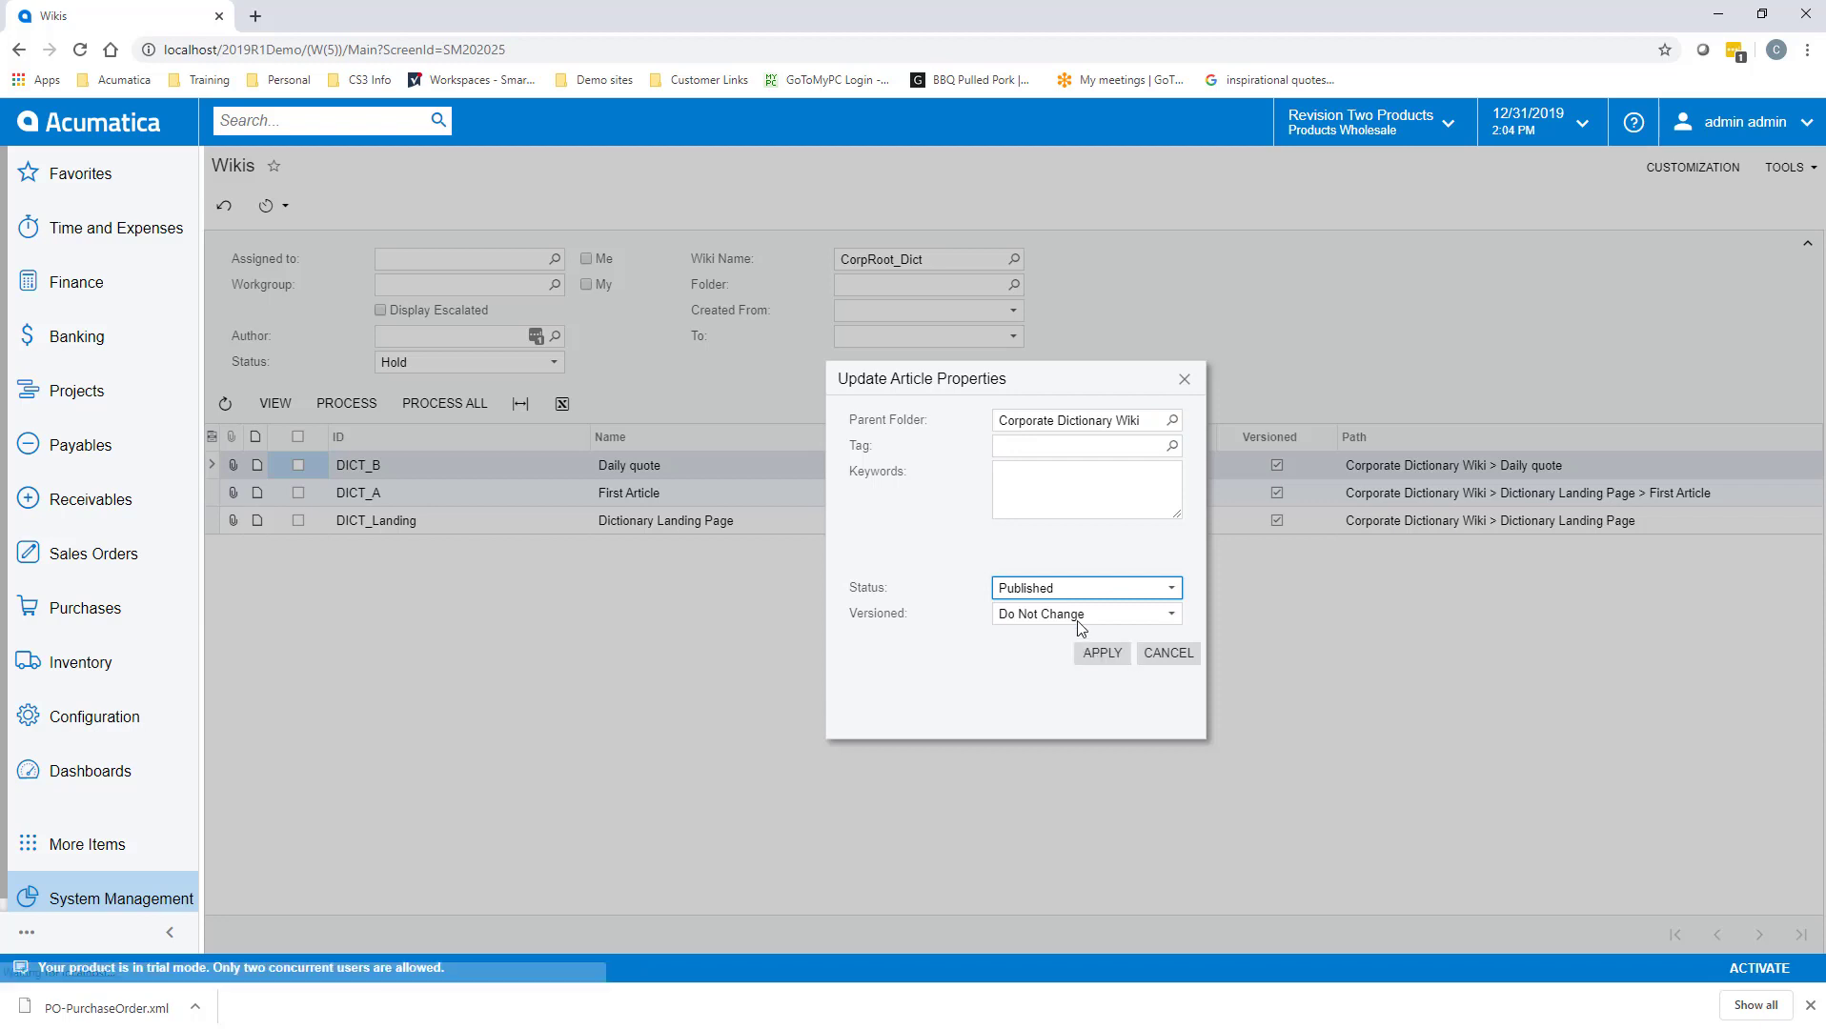
pyautogui.click(1079, 615)
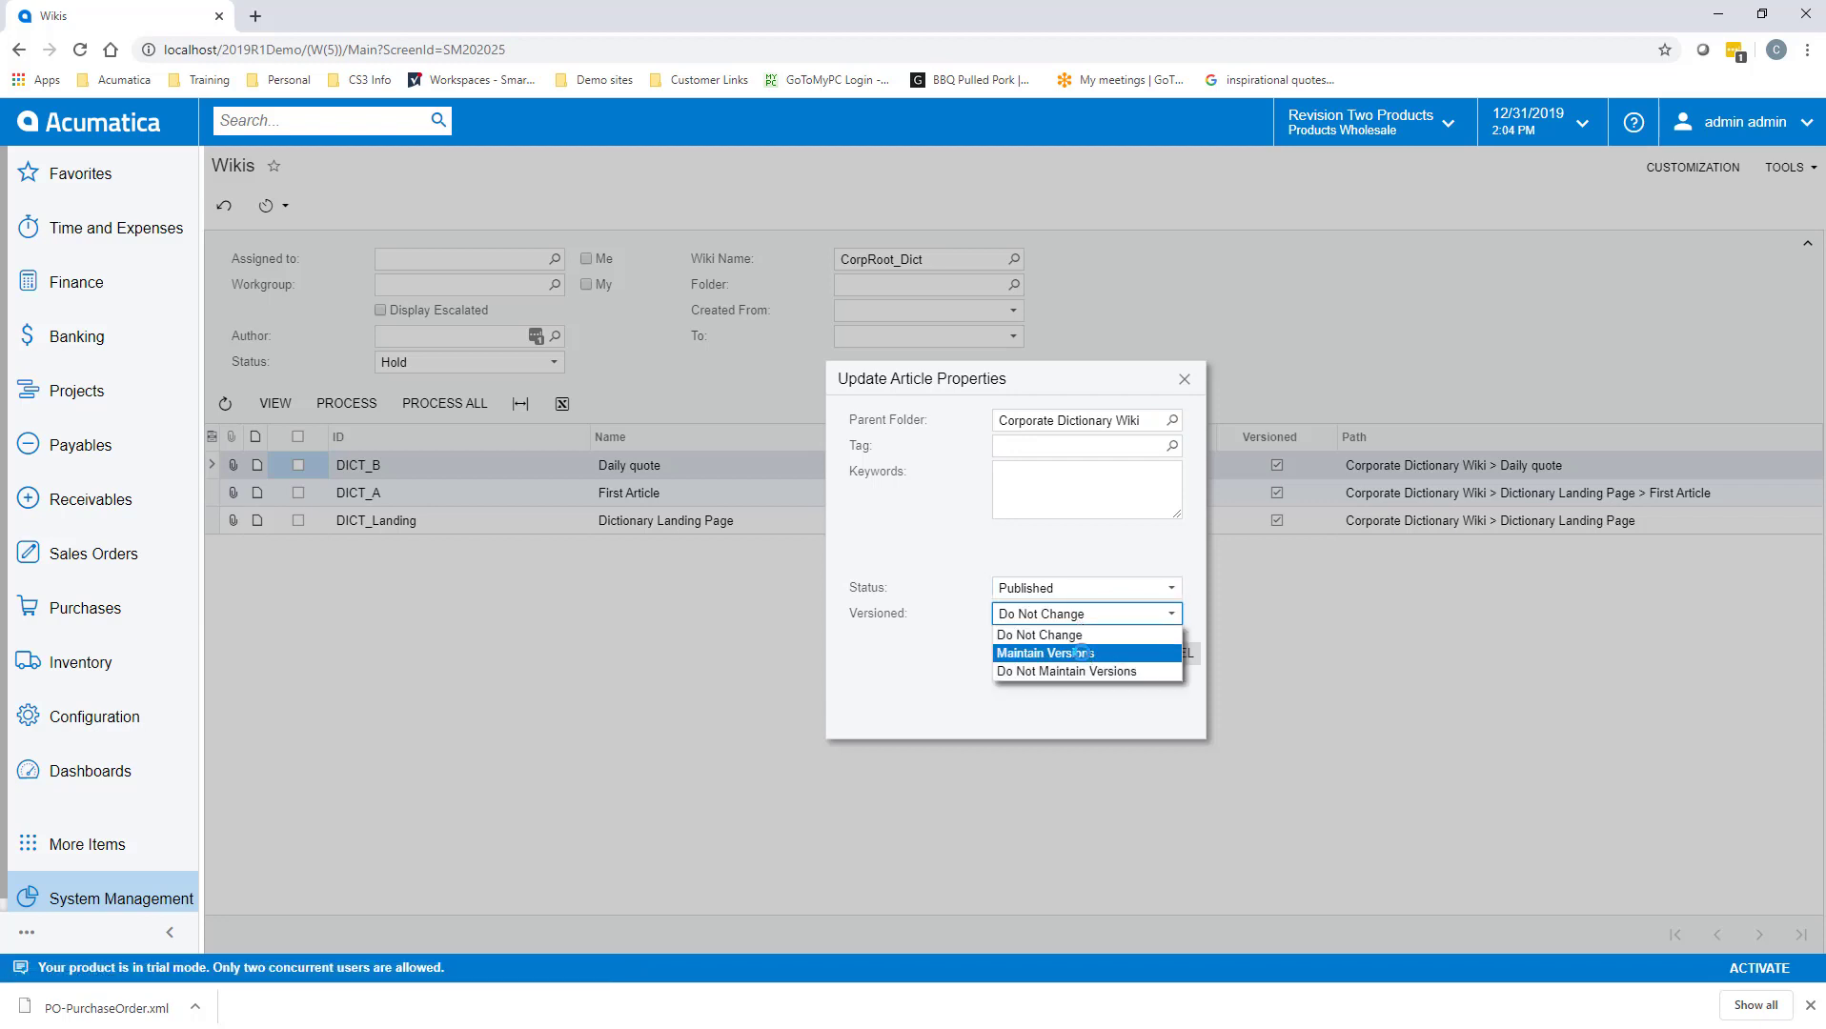
pyautogui.click(1085, 653)
pyautogui.click(1097, 660)
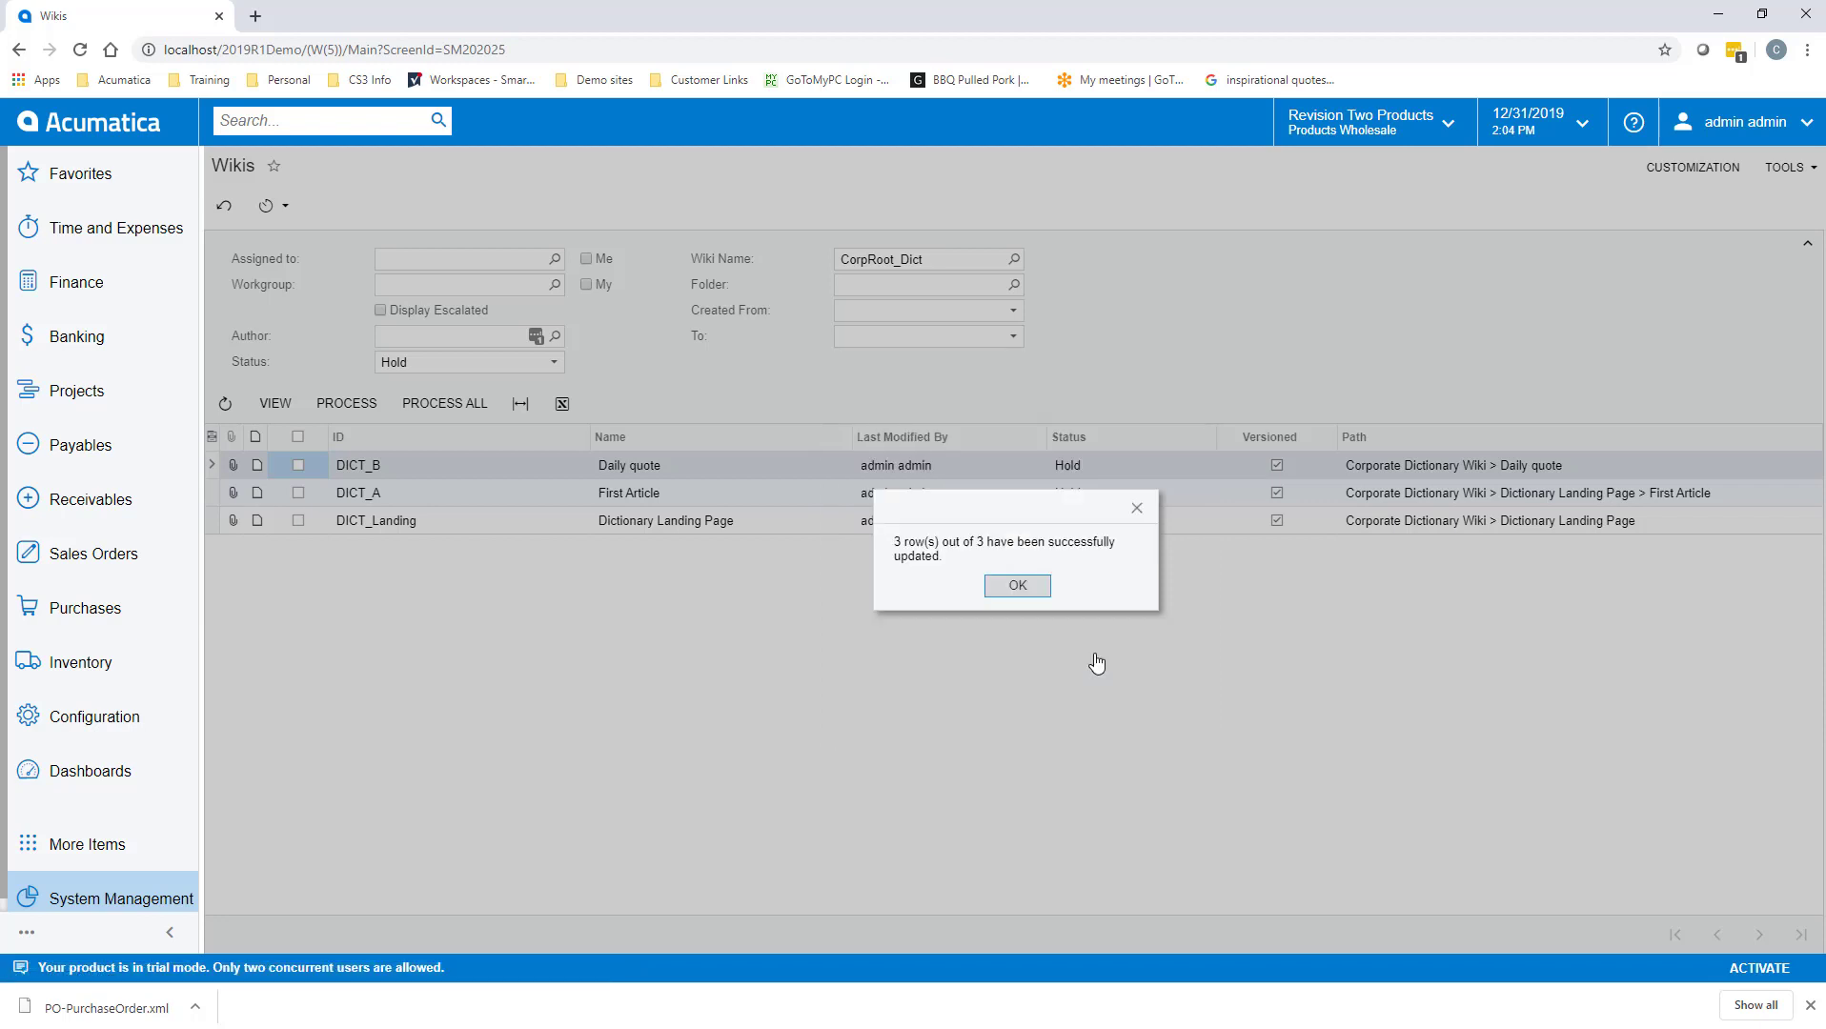
pyautogui.click(1018, 586)
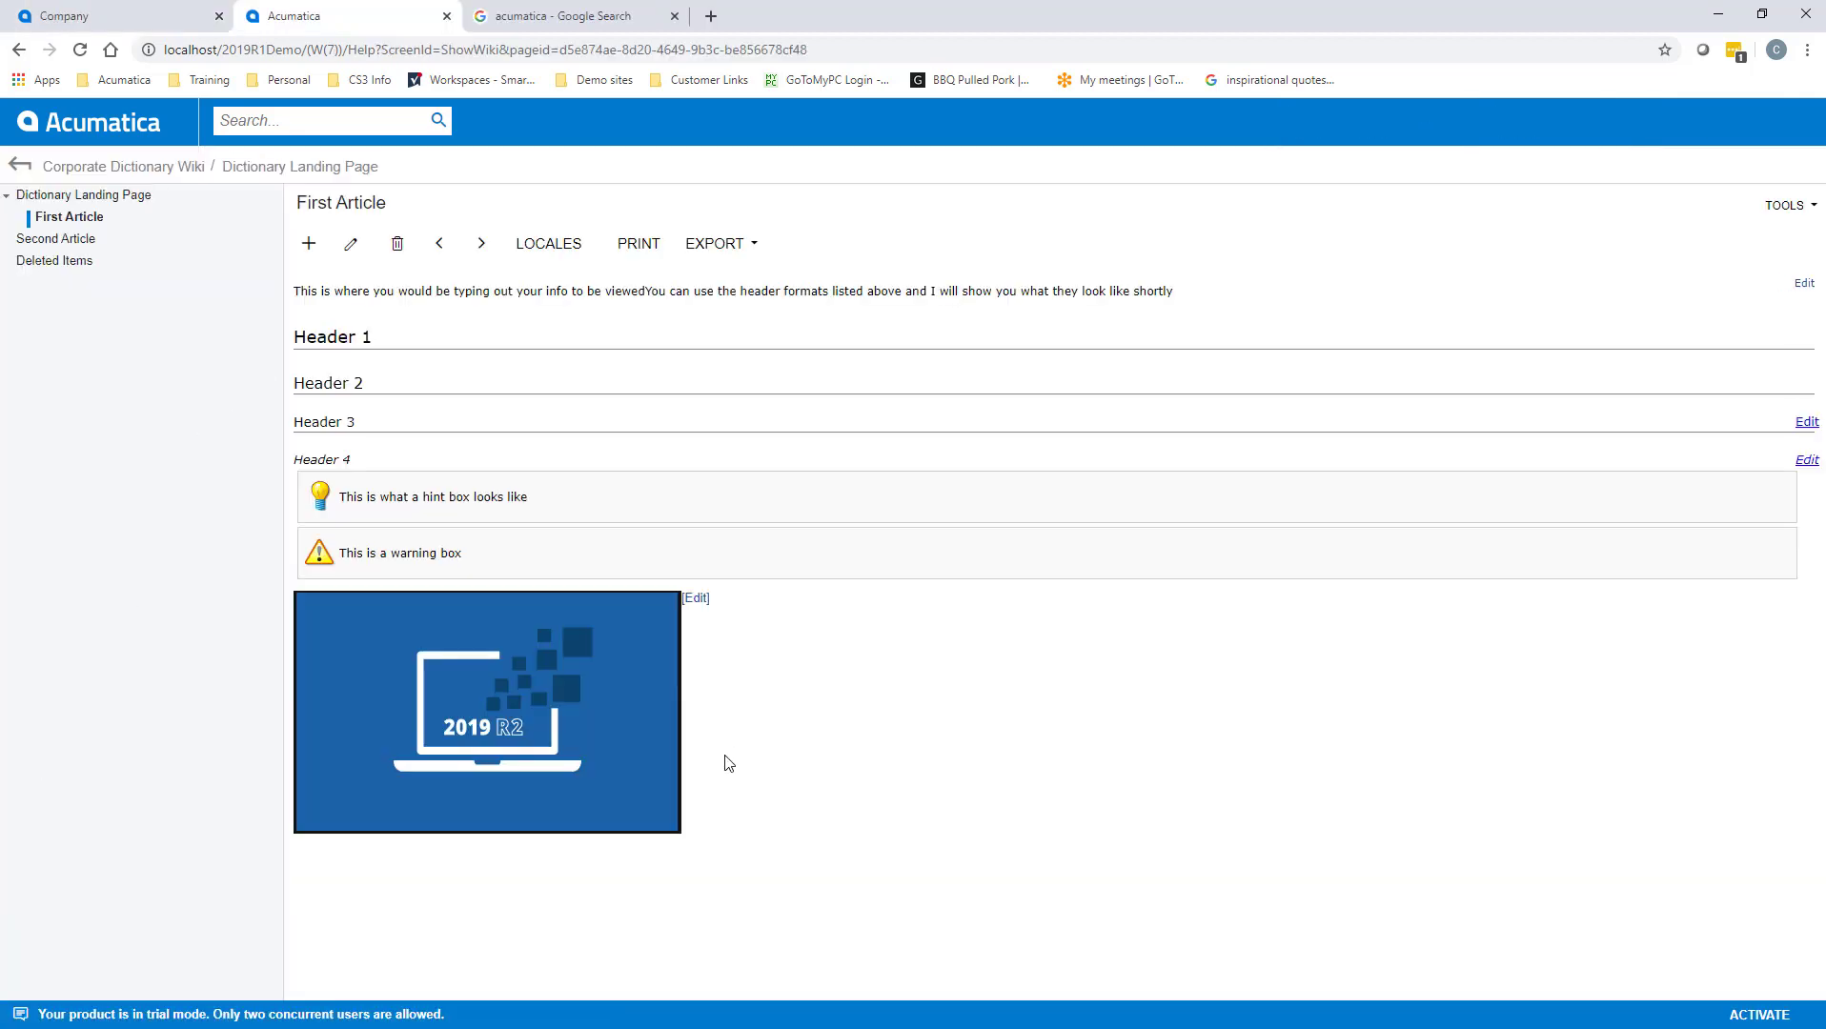
# Step: Rename Second Article to 'Daily quote', take it off hold, and save
pyautogui.click(72, 239)
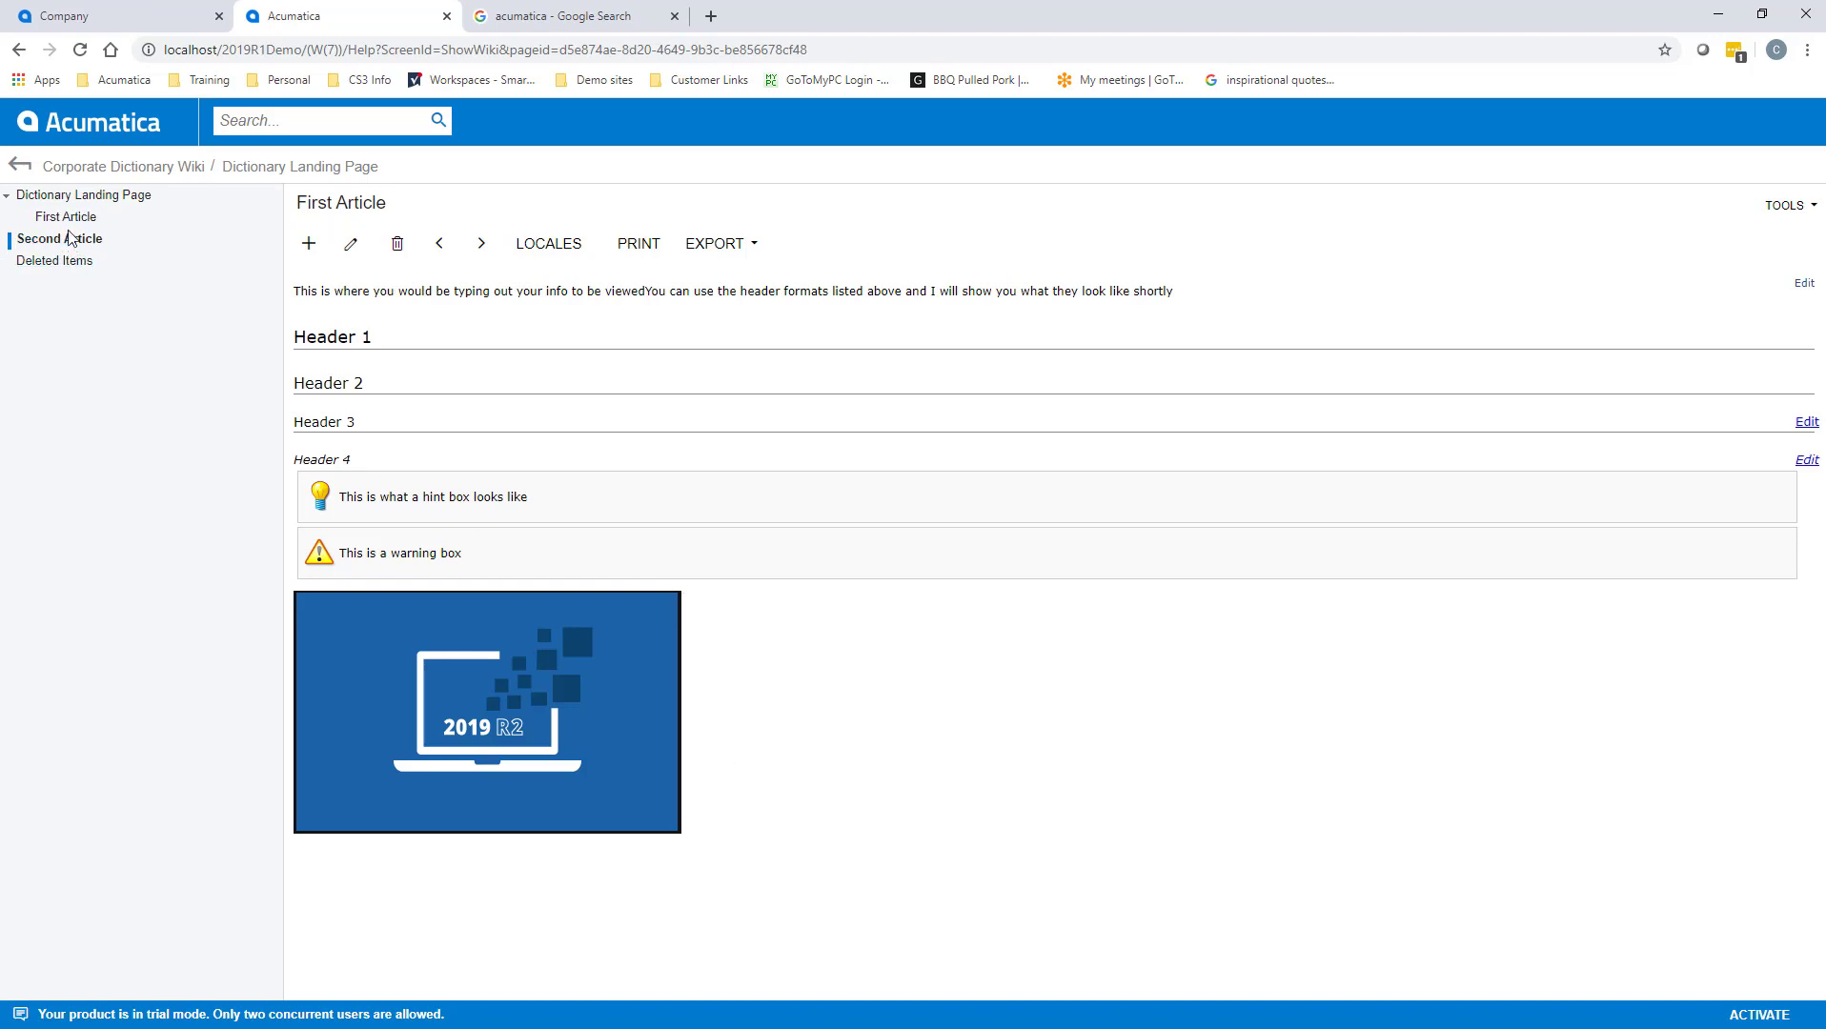
pyautogui.click(351, 244)
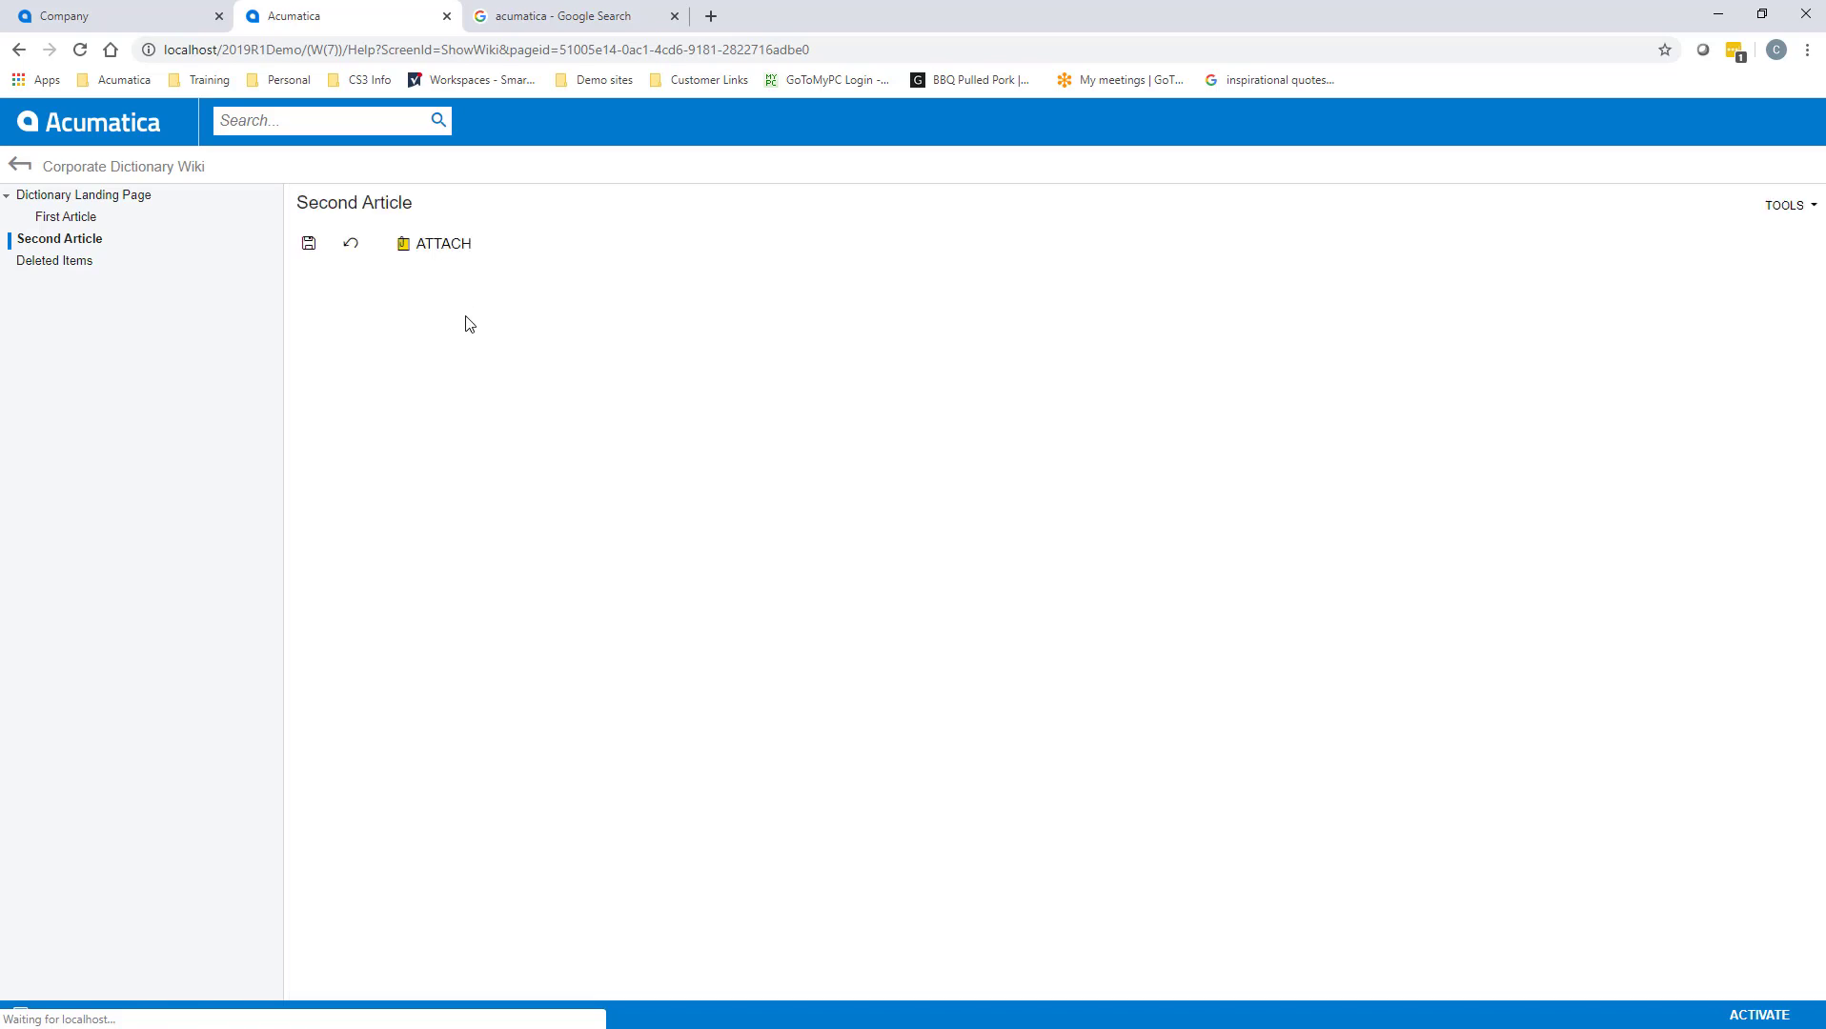
pyautogui.click(494, 352)
pyautogui.write('Daily quote')
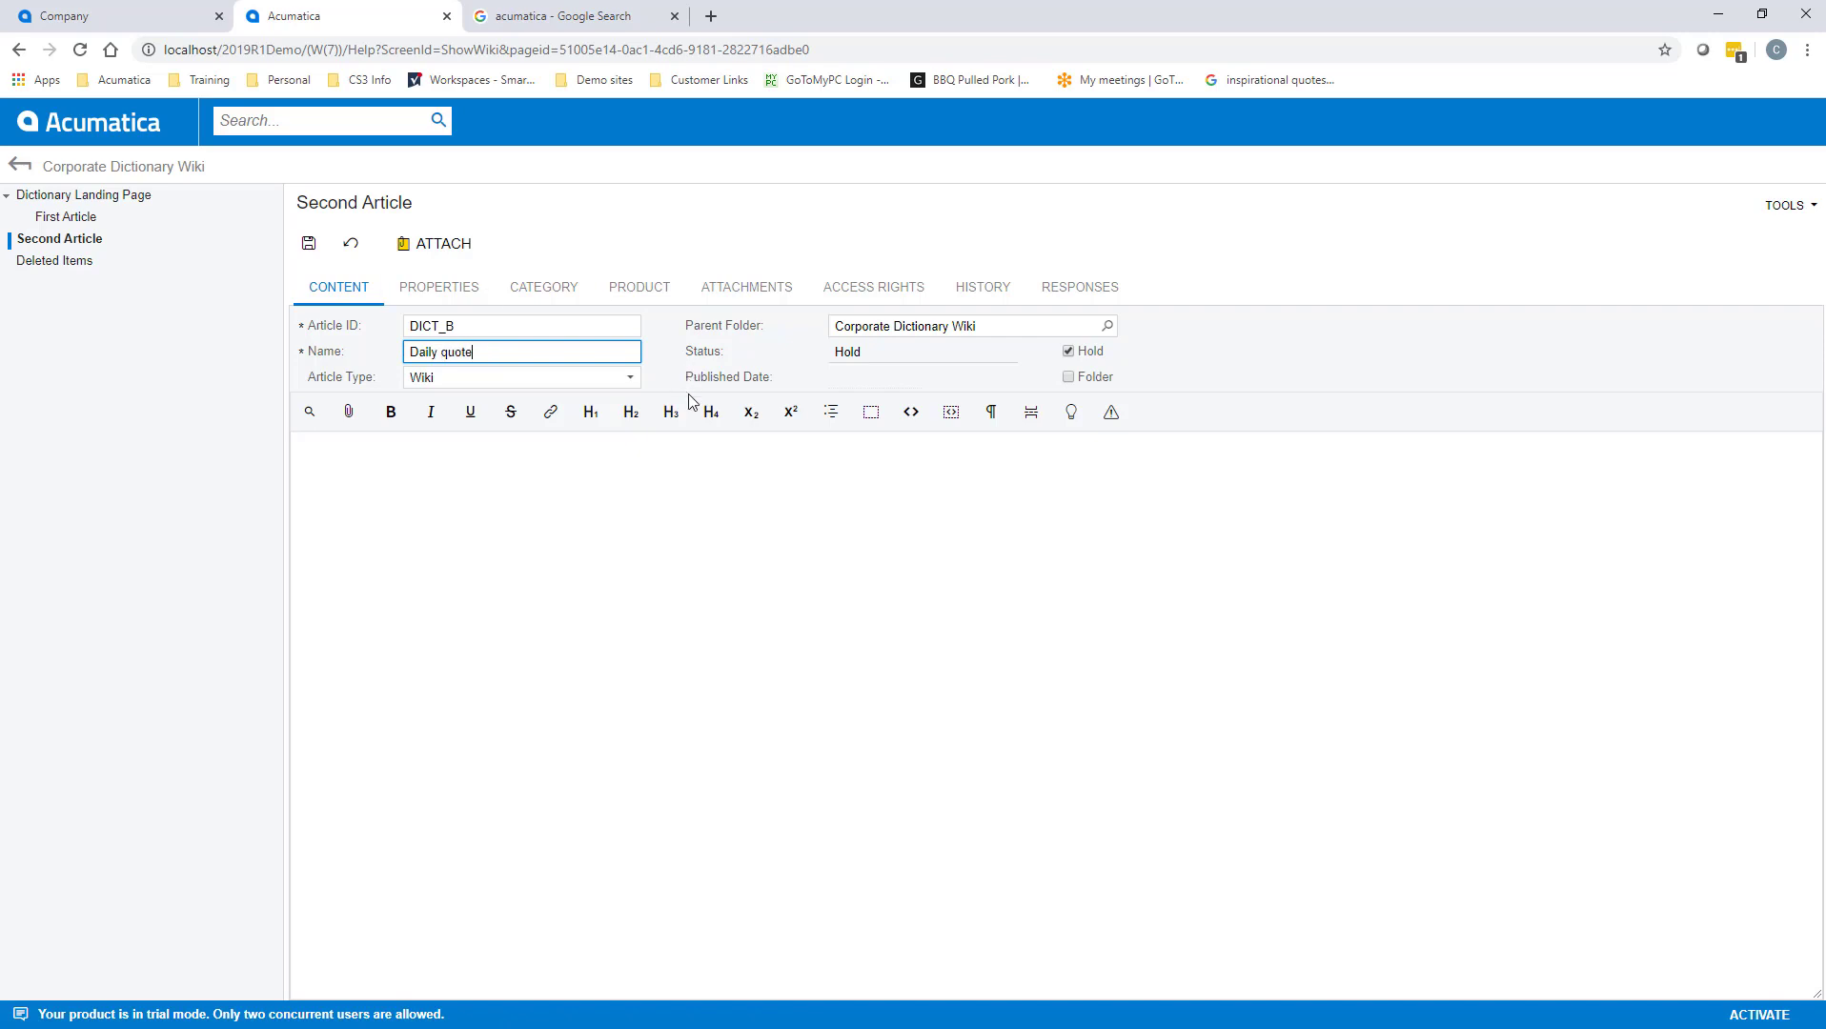
pyautogui.click(1068, 351)
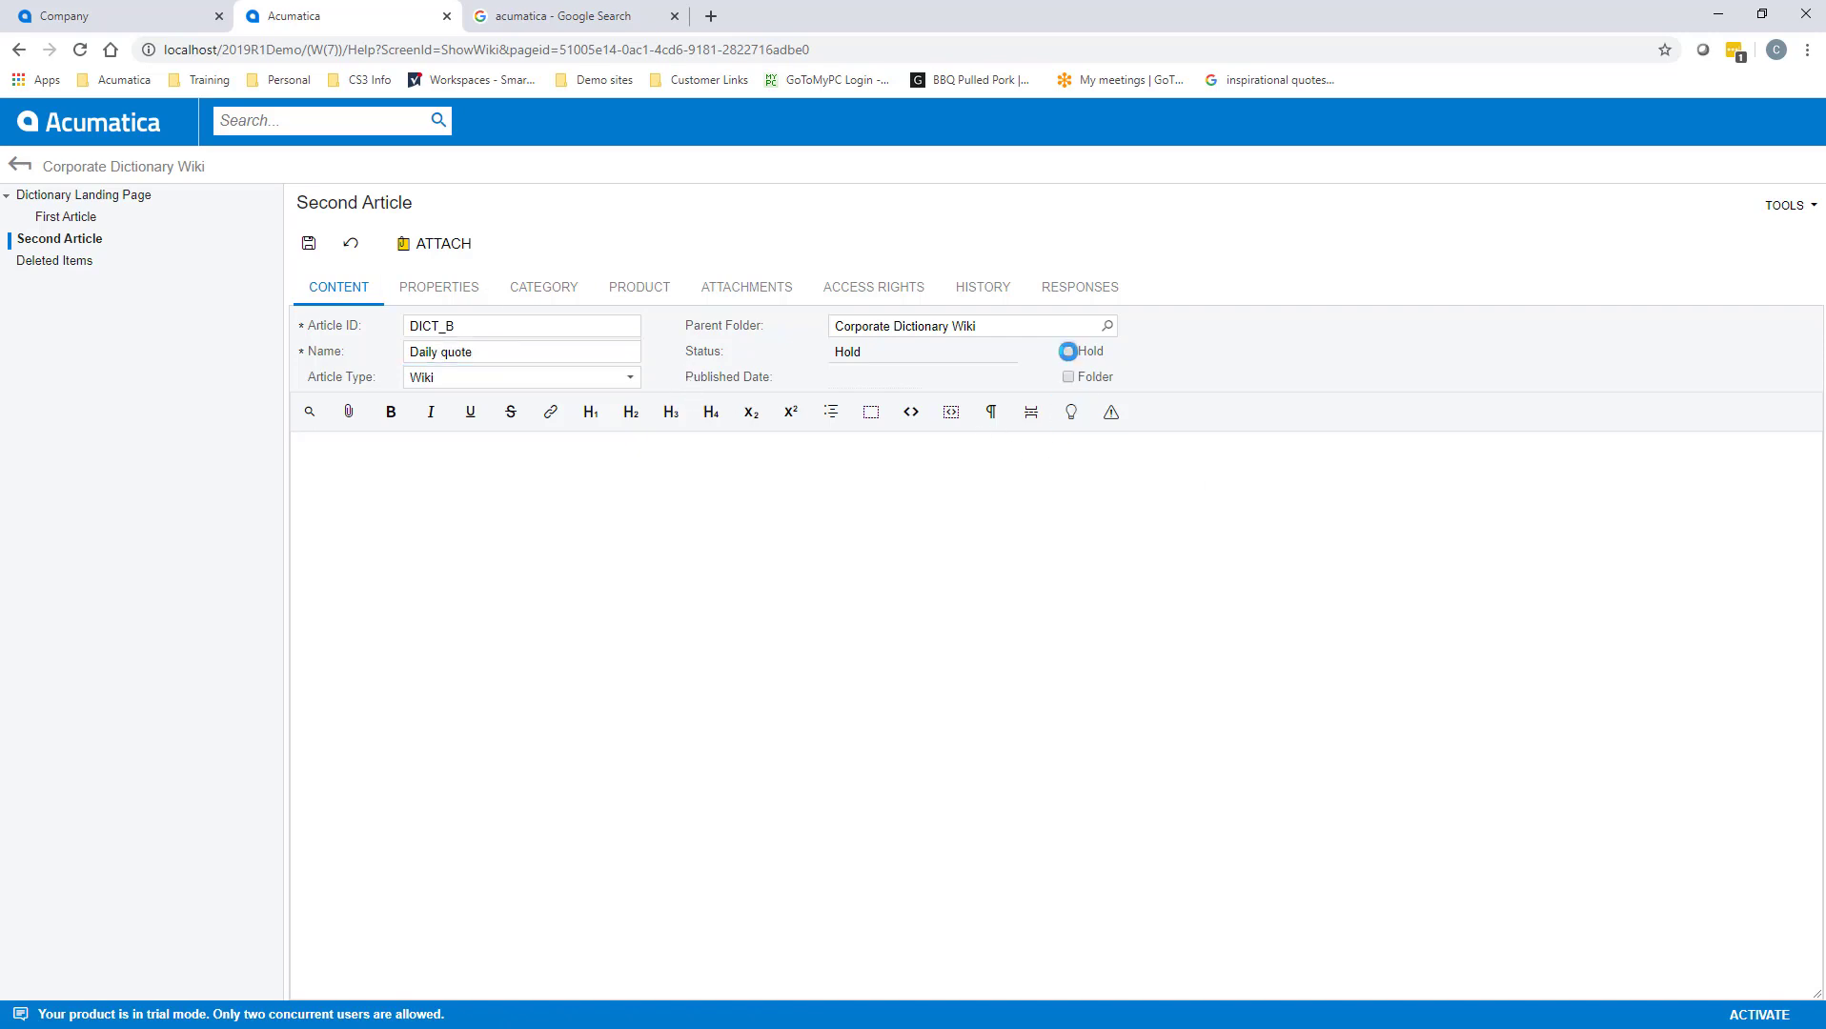
pyautogui.click(309, 244)
# Step: Upload Picture2 as a file attachment to the Daily quote article
pyautogui.click(437, 244)
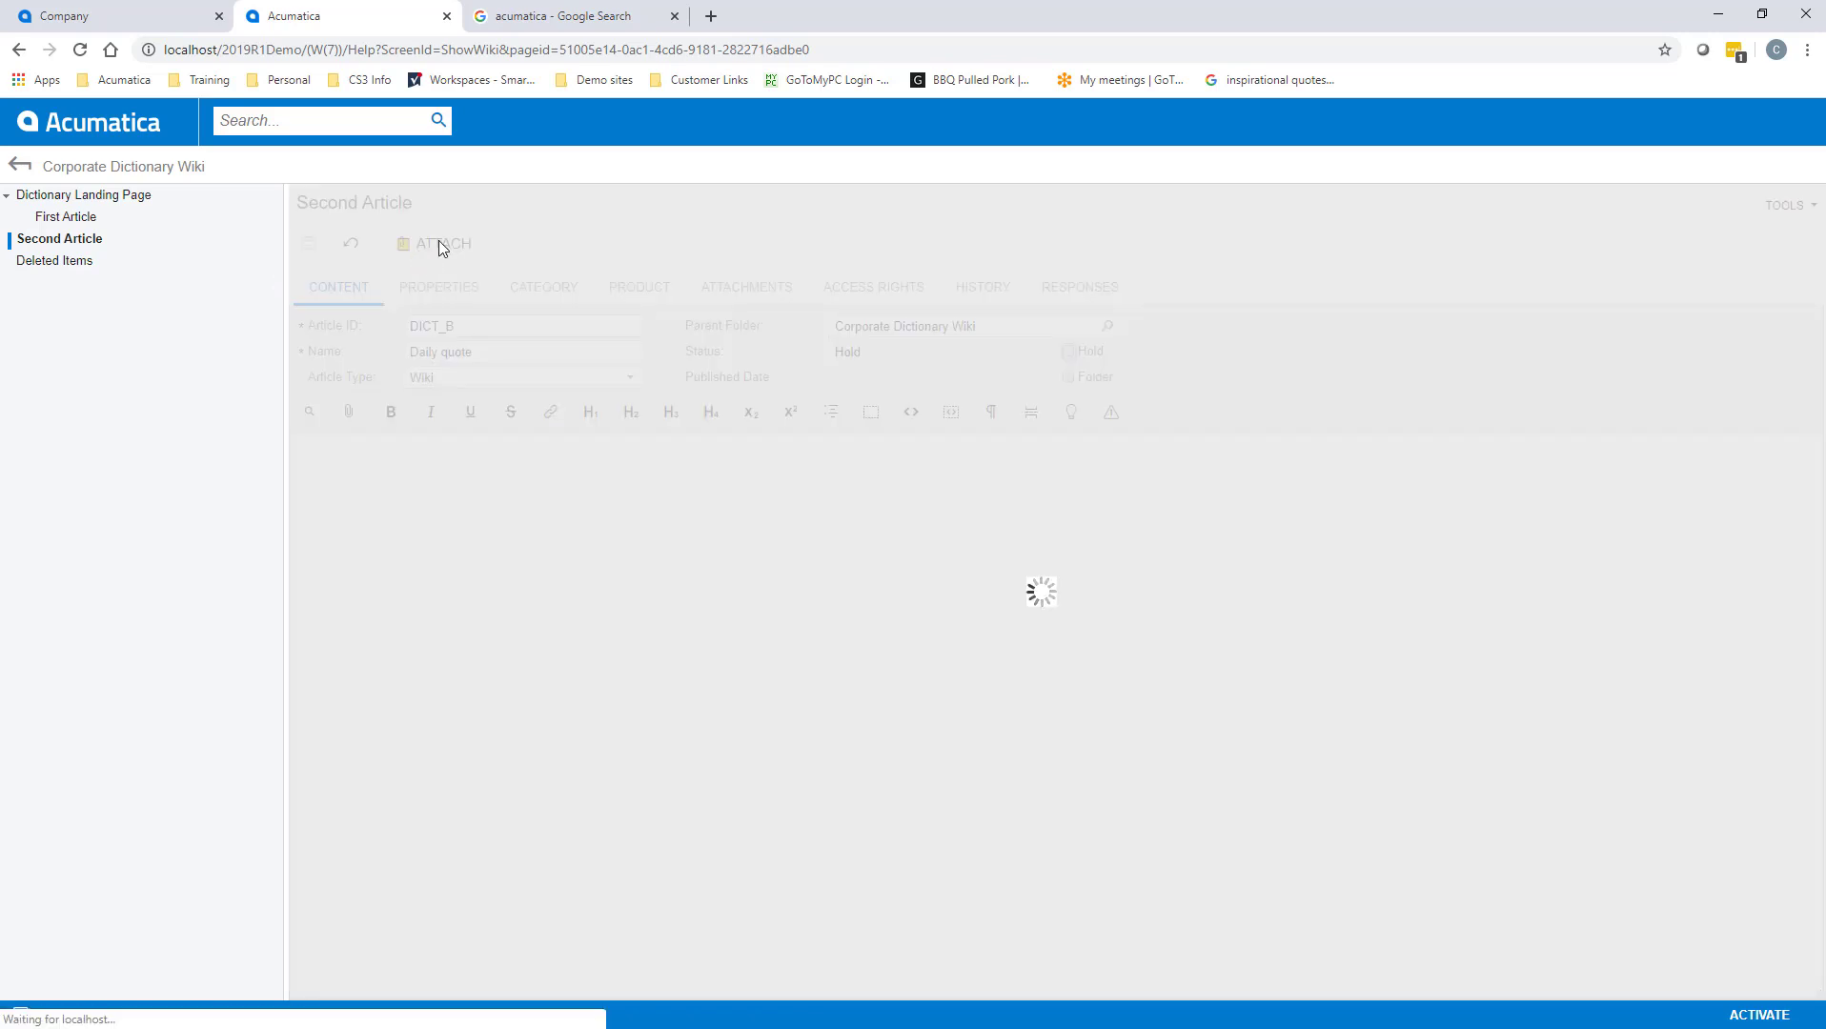
pyautogui.click(932, 546)
pyautogui.click(558, 153)
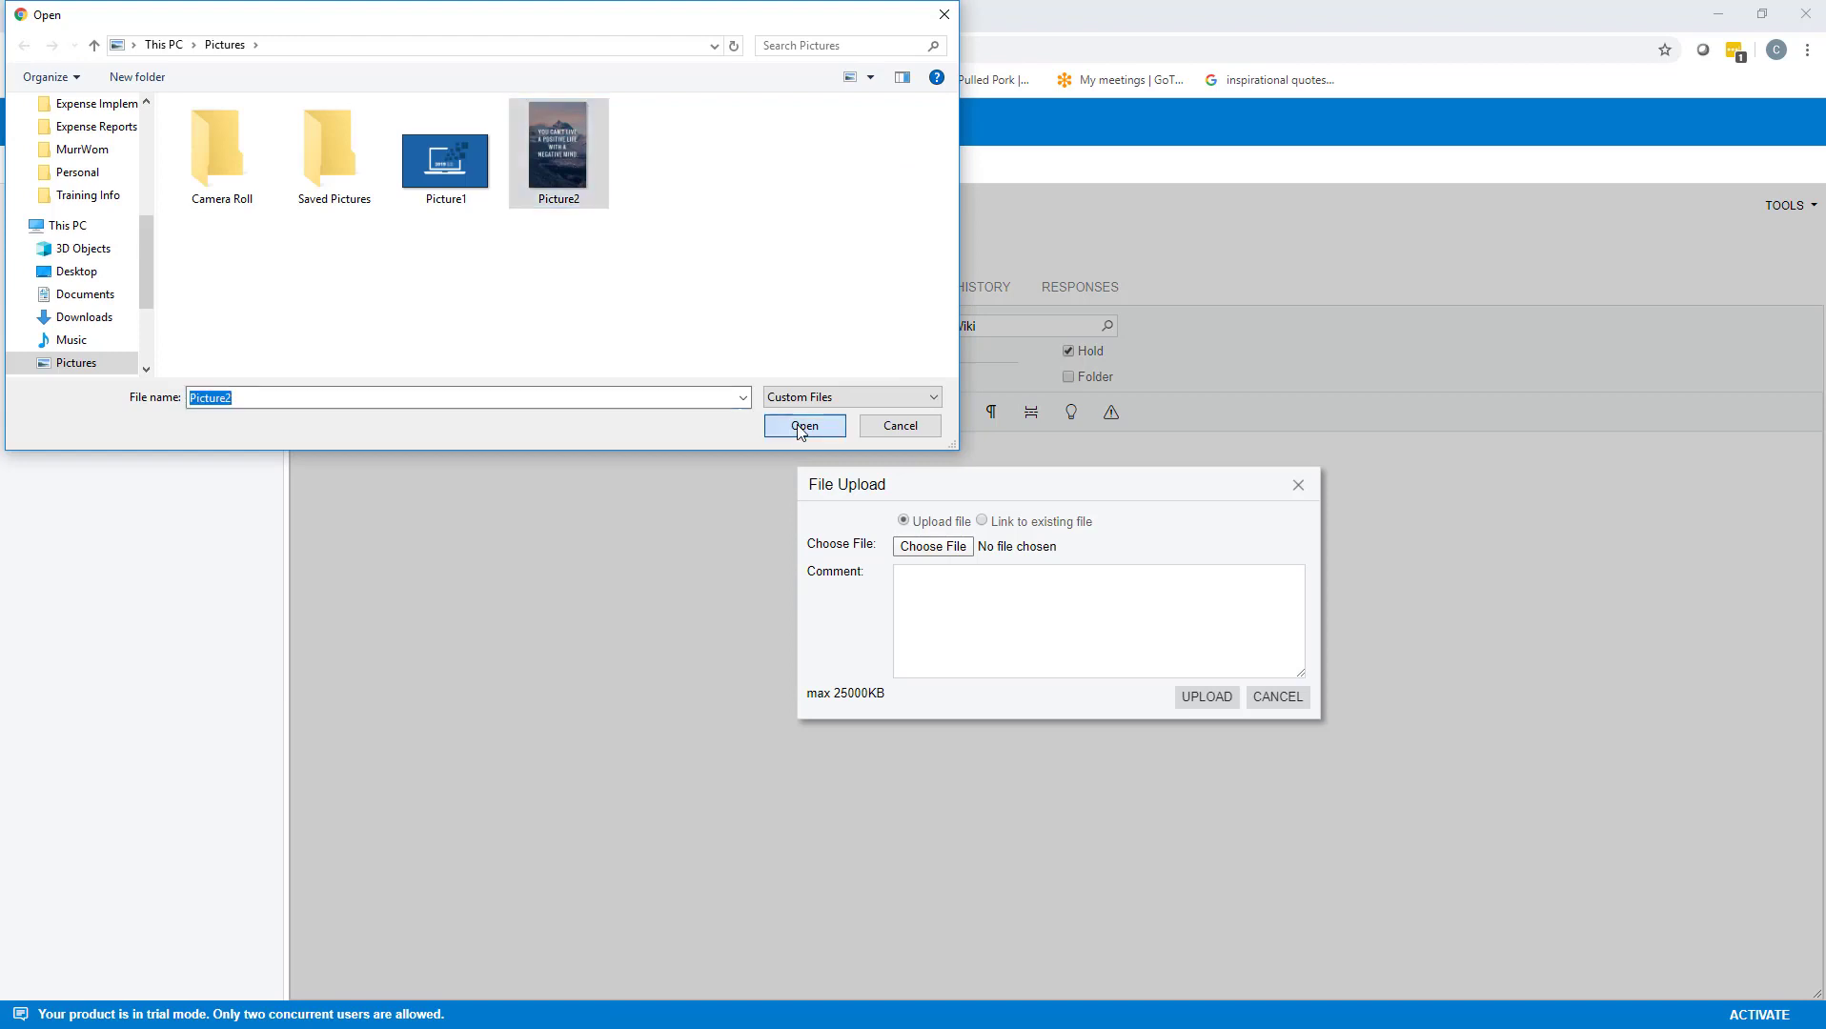
pyautogui.click(804, 424)
pyautogui.click(1207, 699)
pyautogui.click(1255, 691)
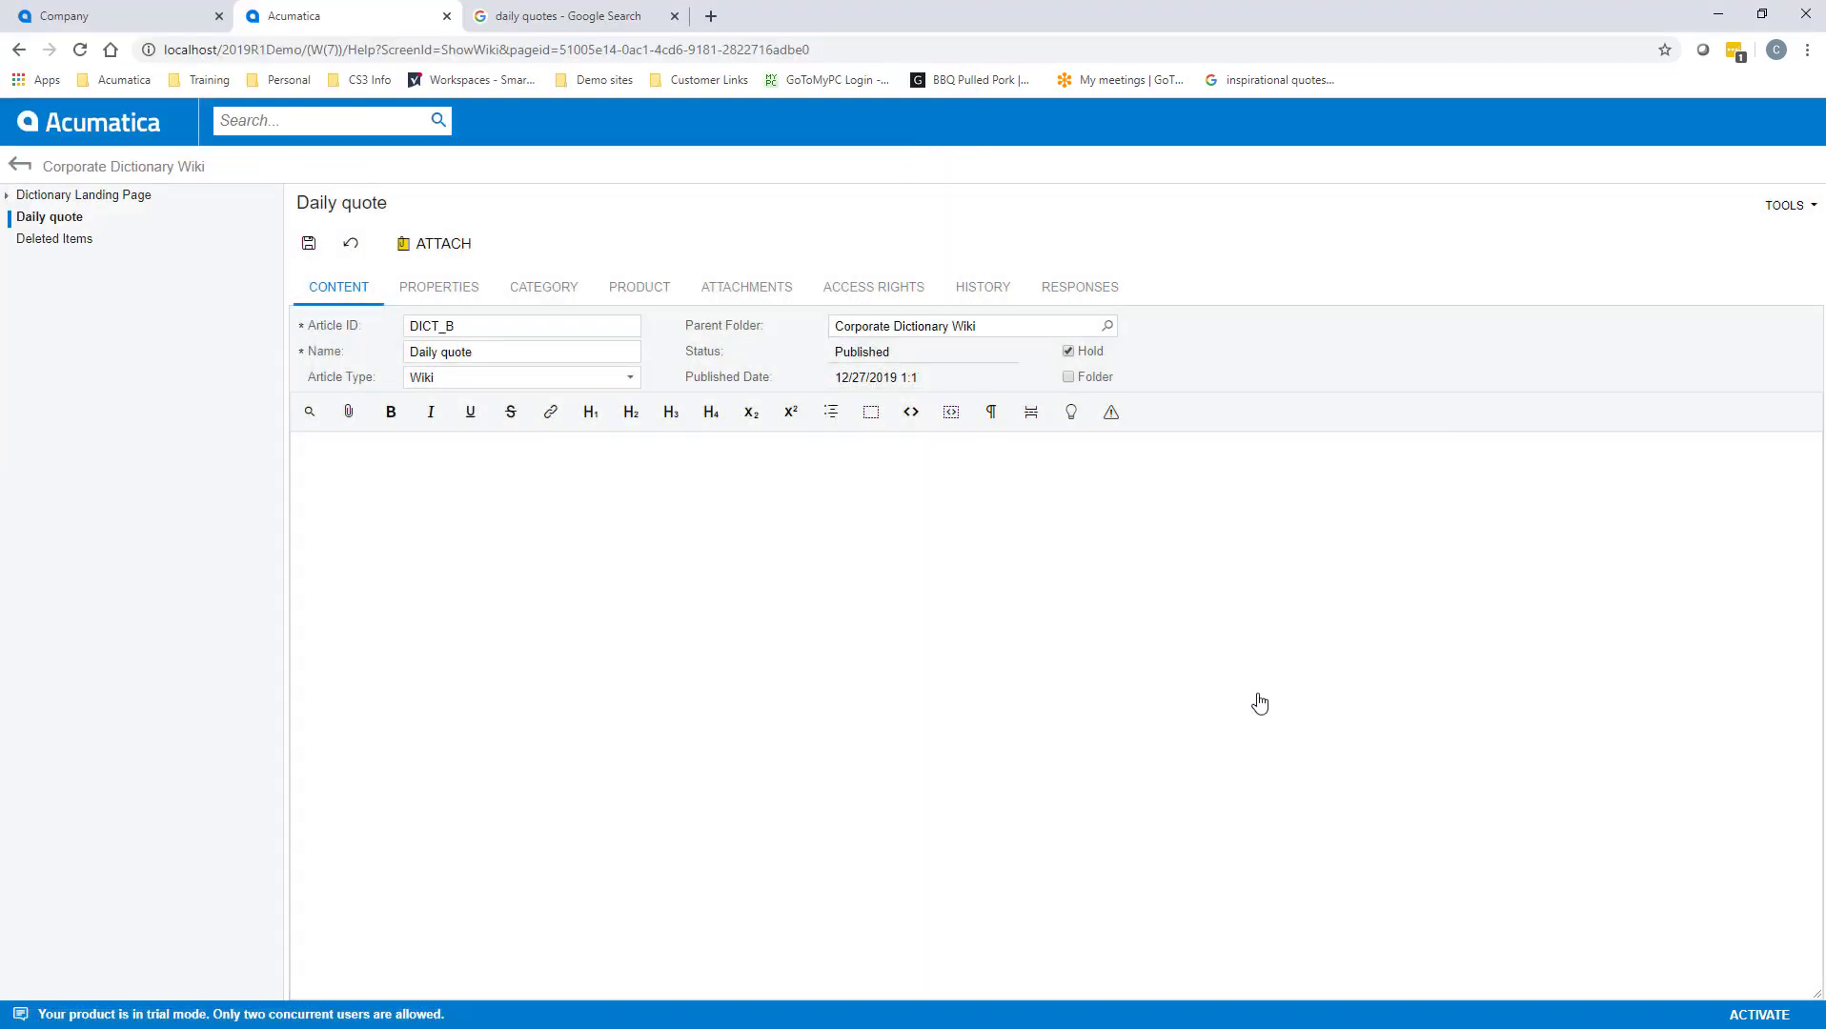
# Step: Paste the Picture2.png wiki link into the article content and save it
pyautogui.click(703, 287)
pyautogui.click(371, 324)
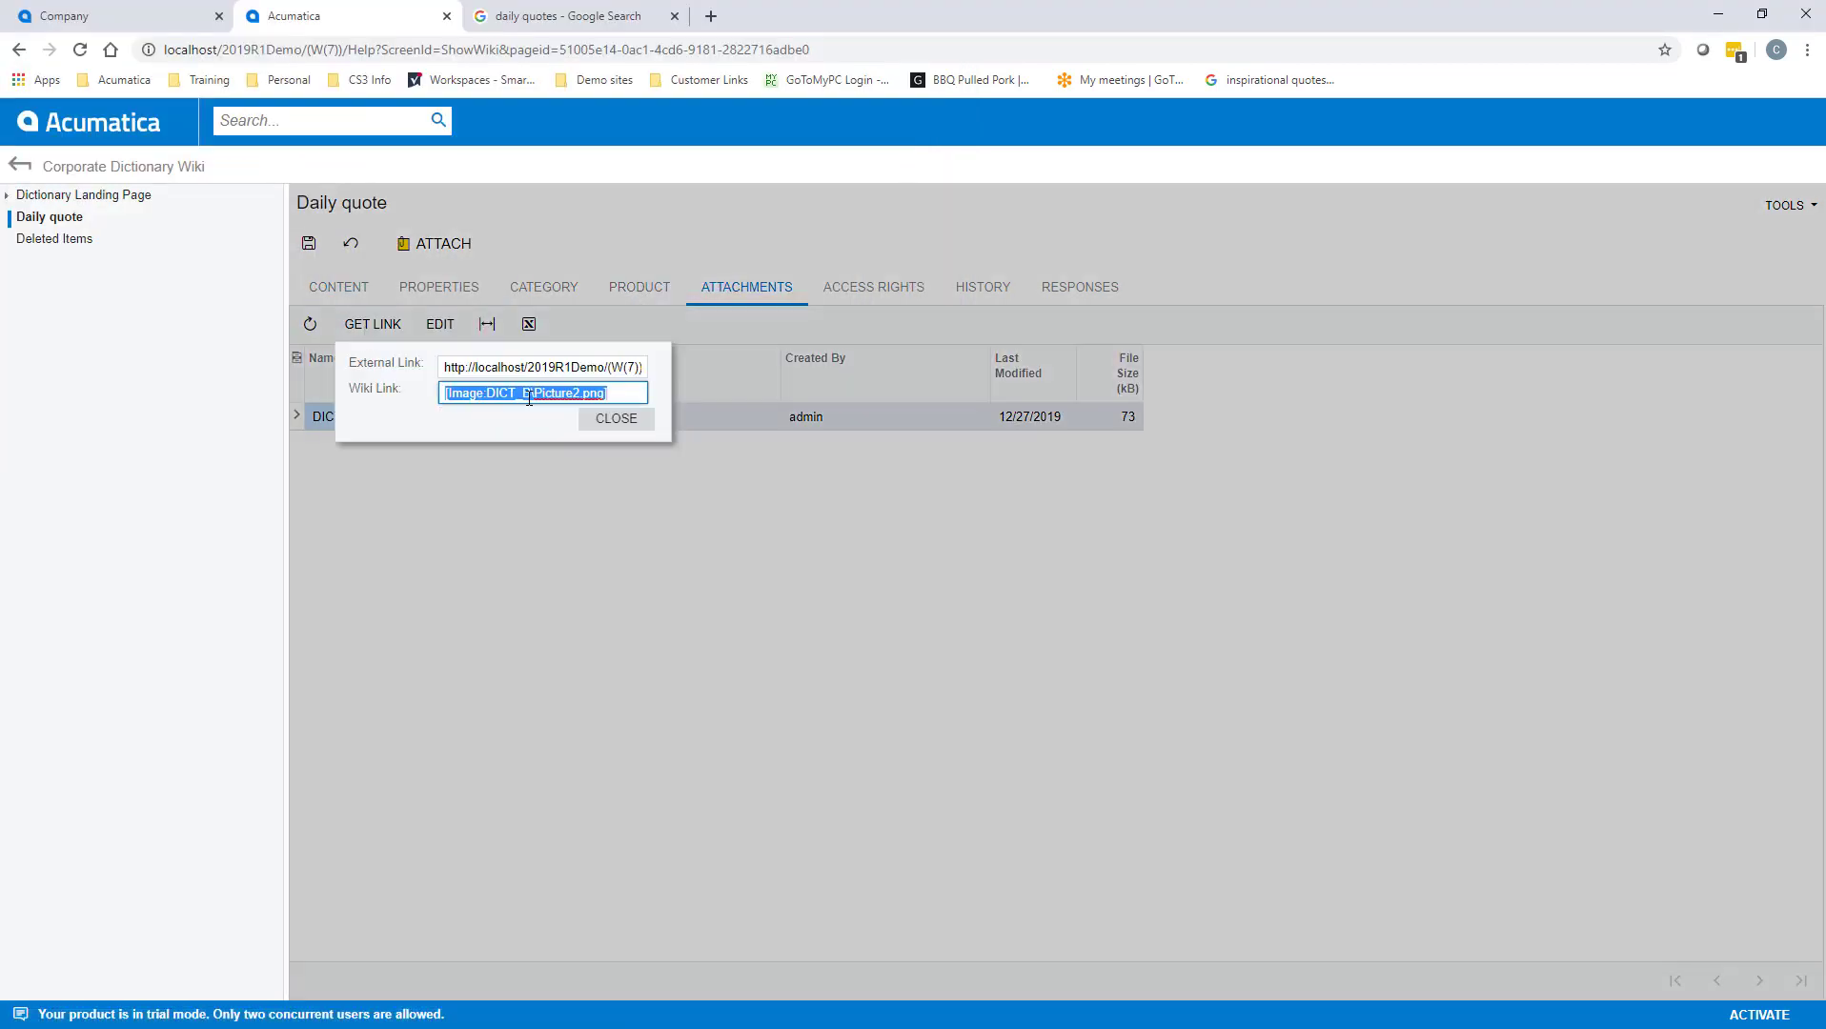
pyautogui.hotkey('ctrl', 'c')
pyautogui.click(616, 418)
pyautogui.click(338, 287)
pyautogui.click(374, 474)
pyautogui.hotkey('ctrl', 'v')
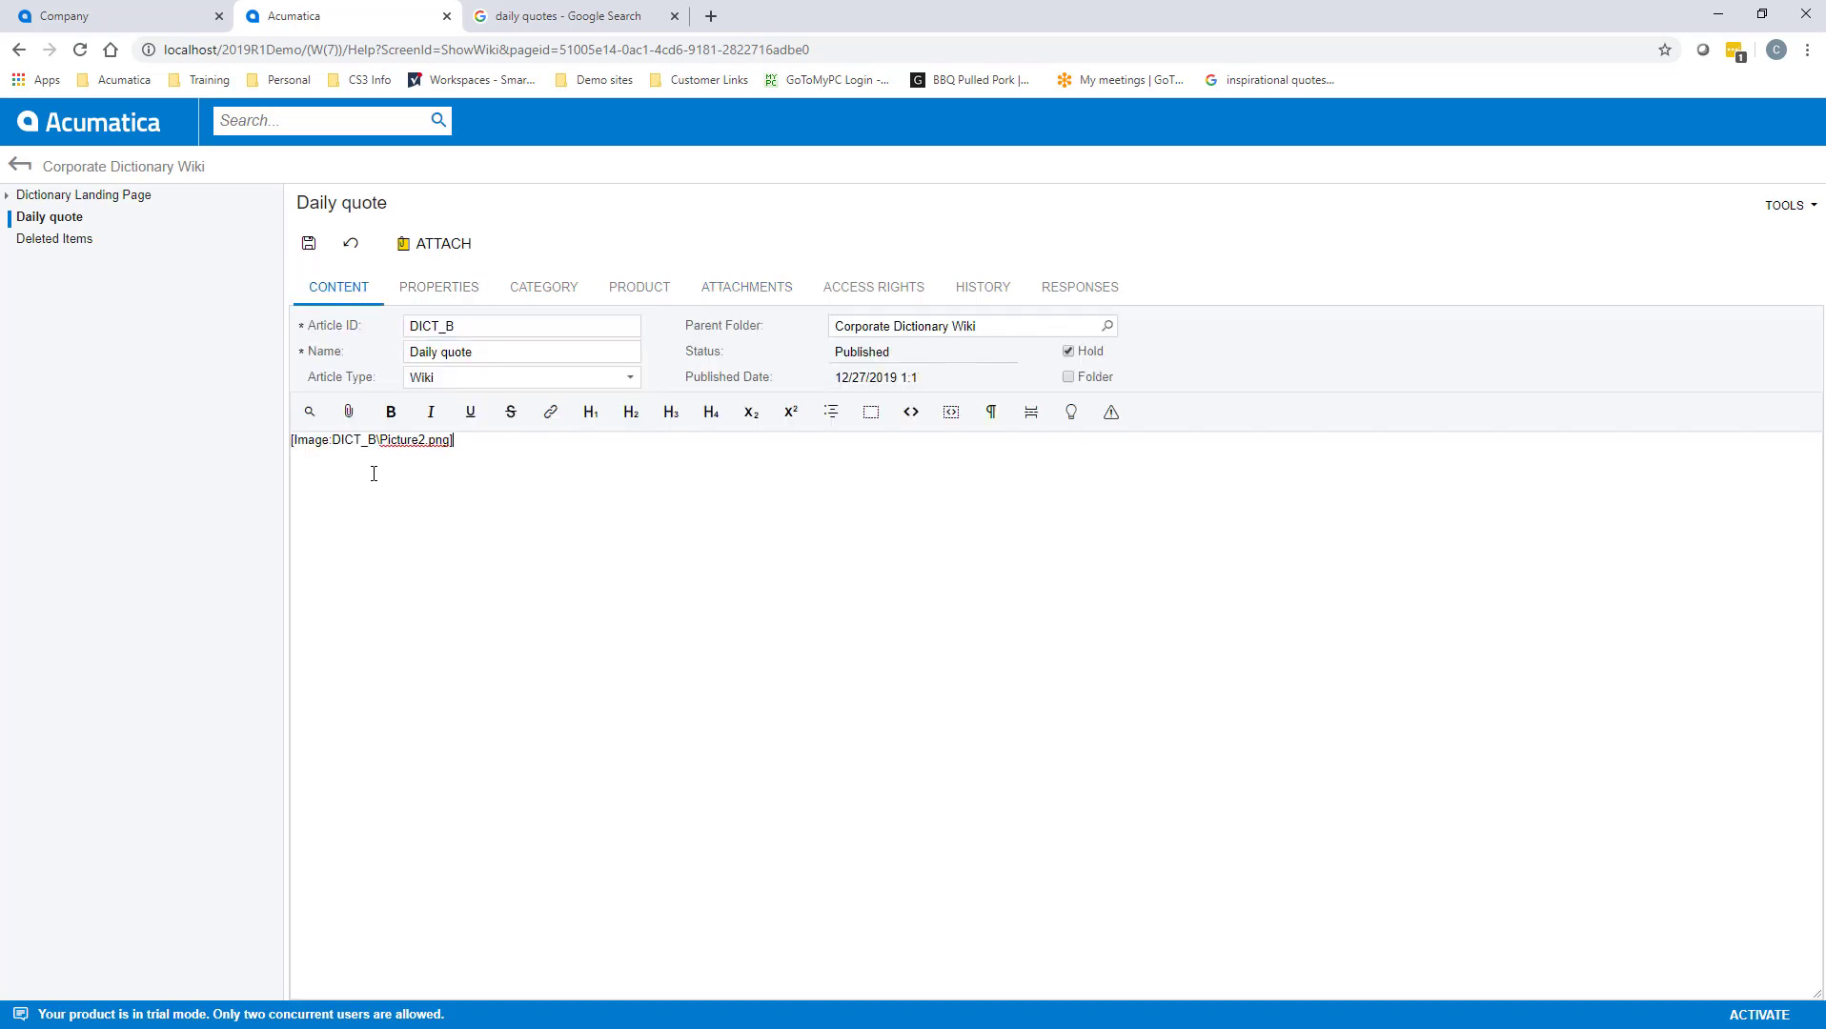
pyautogui.click(308, 247)
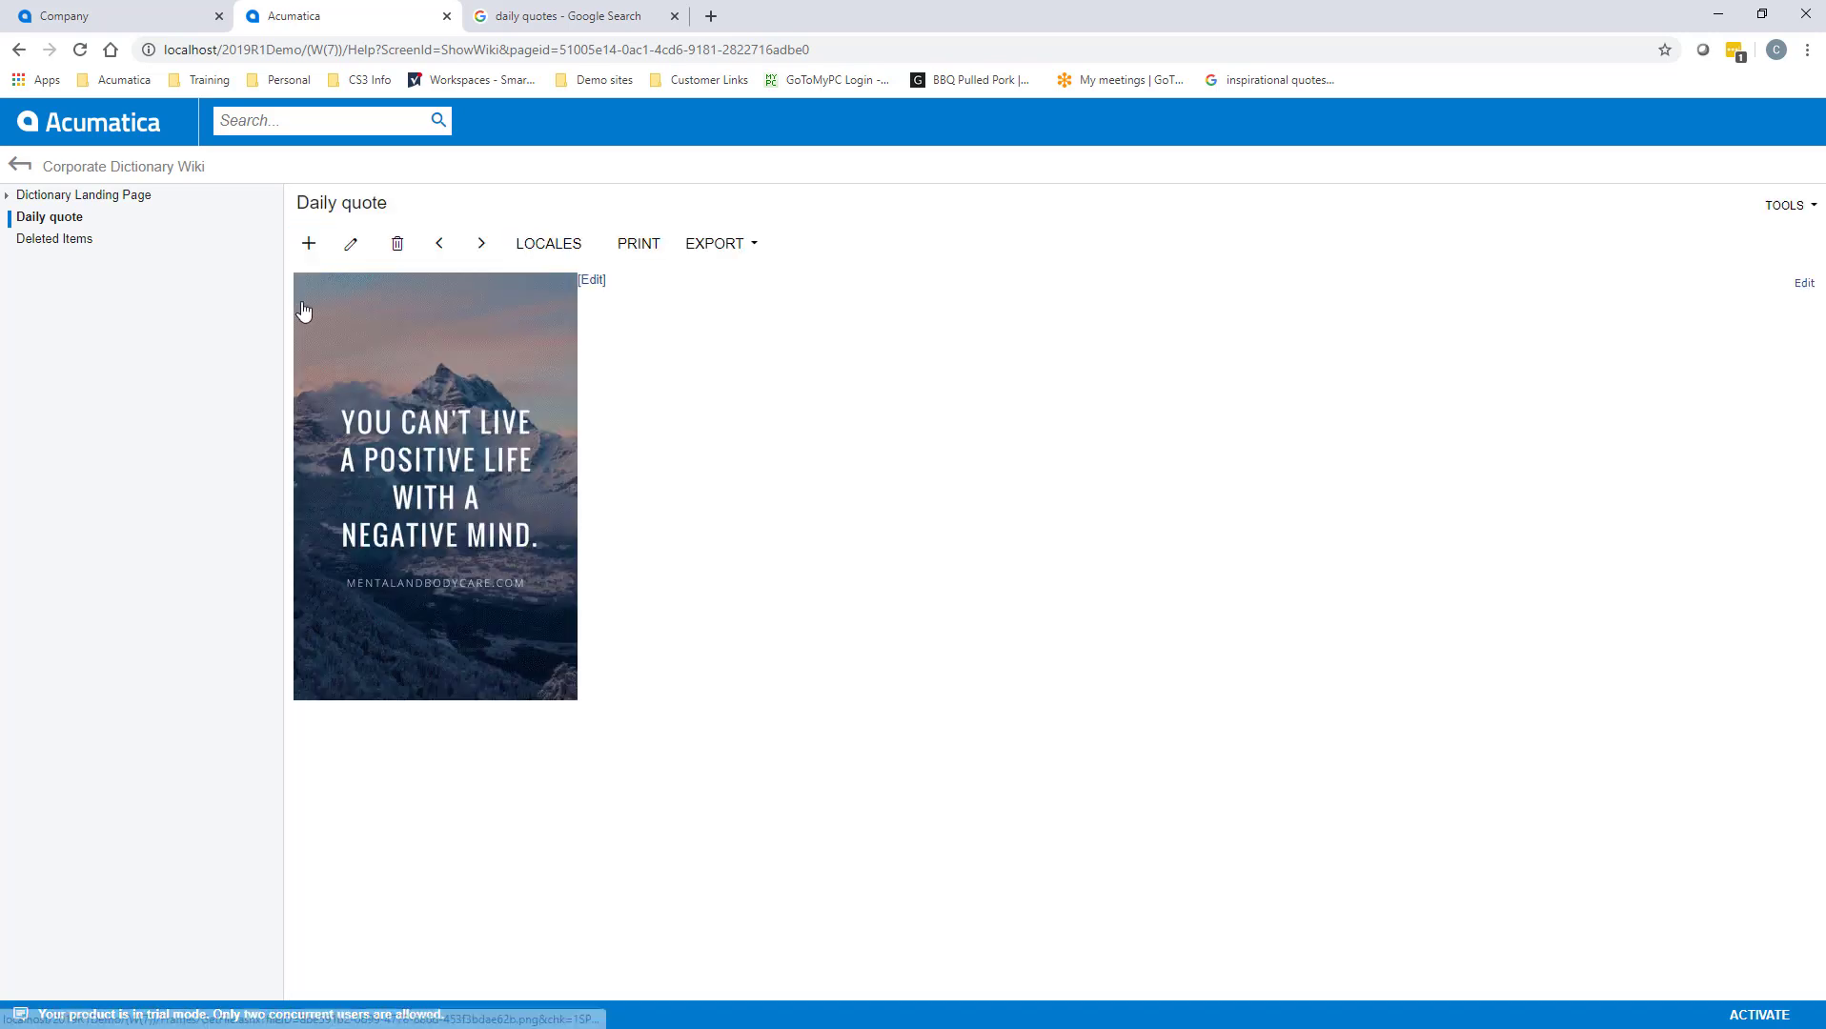
# Step: On the Company dashboard, start adding a Wiki Page widget
pyautogui.hotkey('ctrl', '1')
pyautogui.click(596, 253)
pyautogui.click(863, 710)
# Step: Add a Wiki Page widget showing the Daily quote article, captioned 'Daily Inspiration'
pyautogui.click(1254, 789)
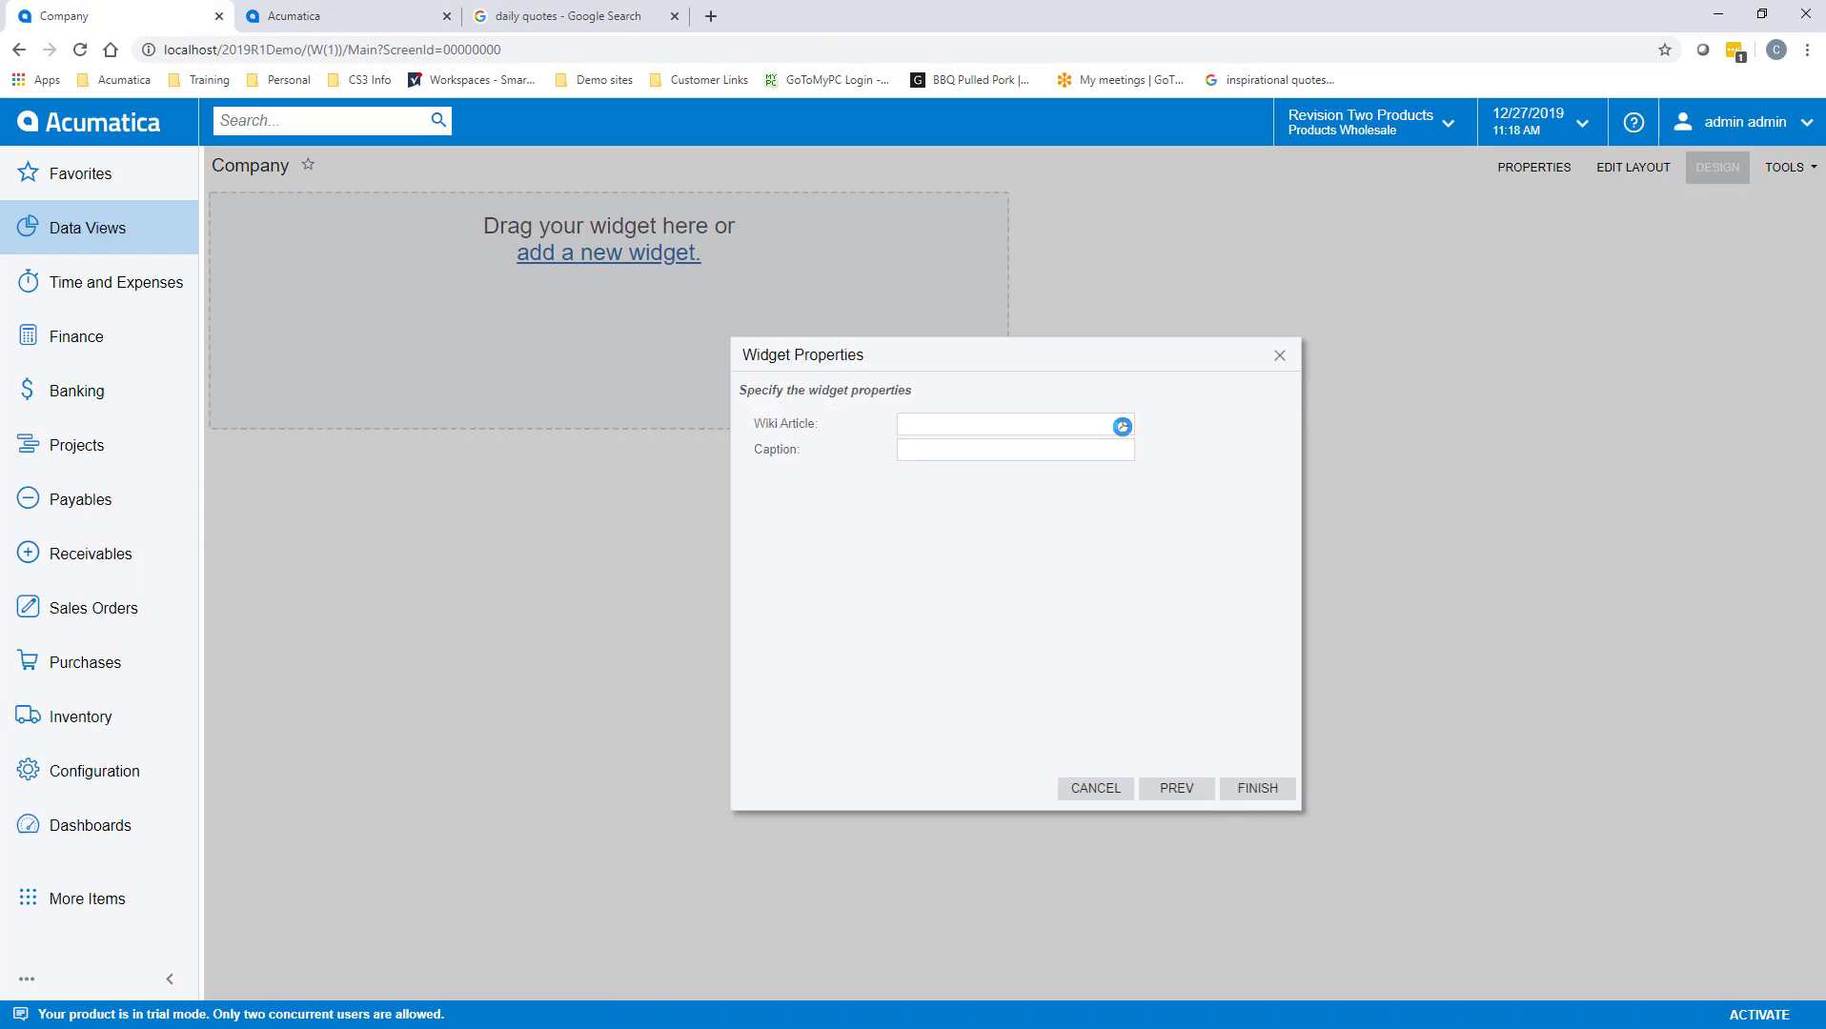
pyautogui.click(929, 512)
pyautogui.scroll(-2, 949, 796)
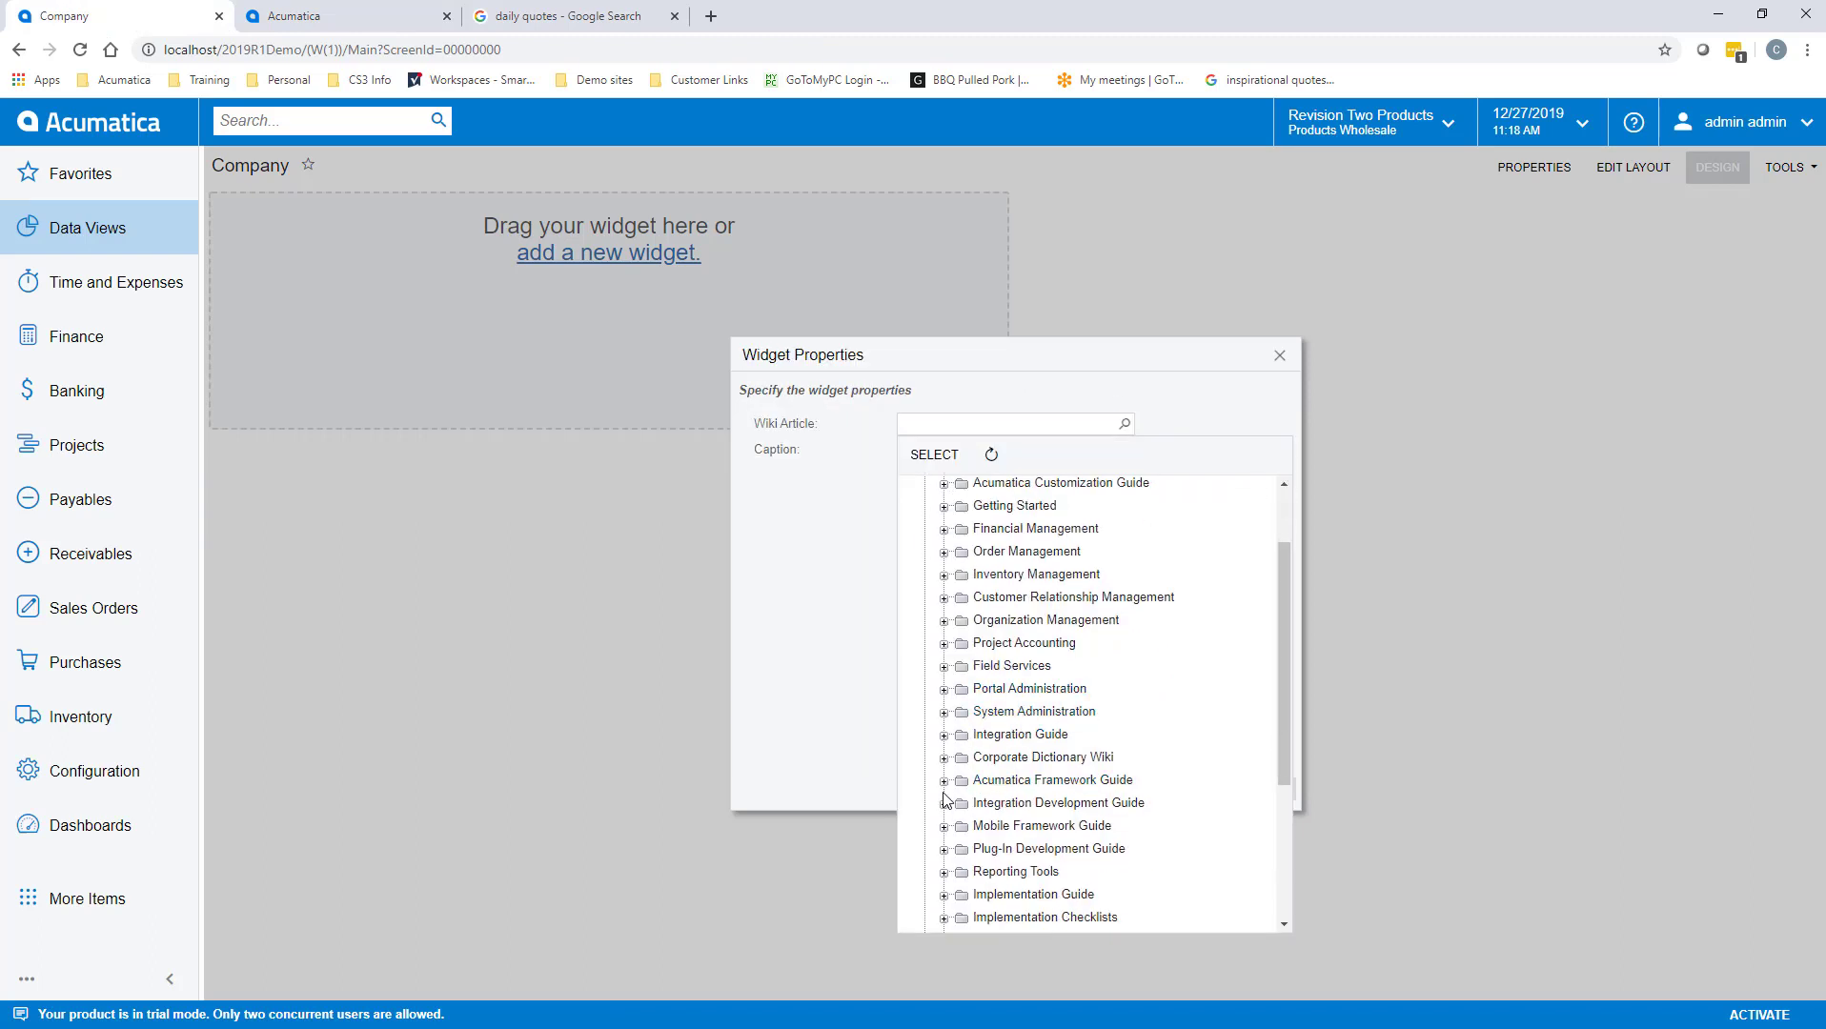
pyautogui.click(944, 757)
pyautogui.click(1000, 780)
pyautogui.click(923, 453)
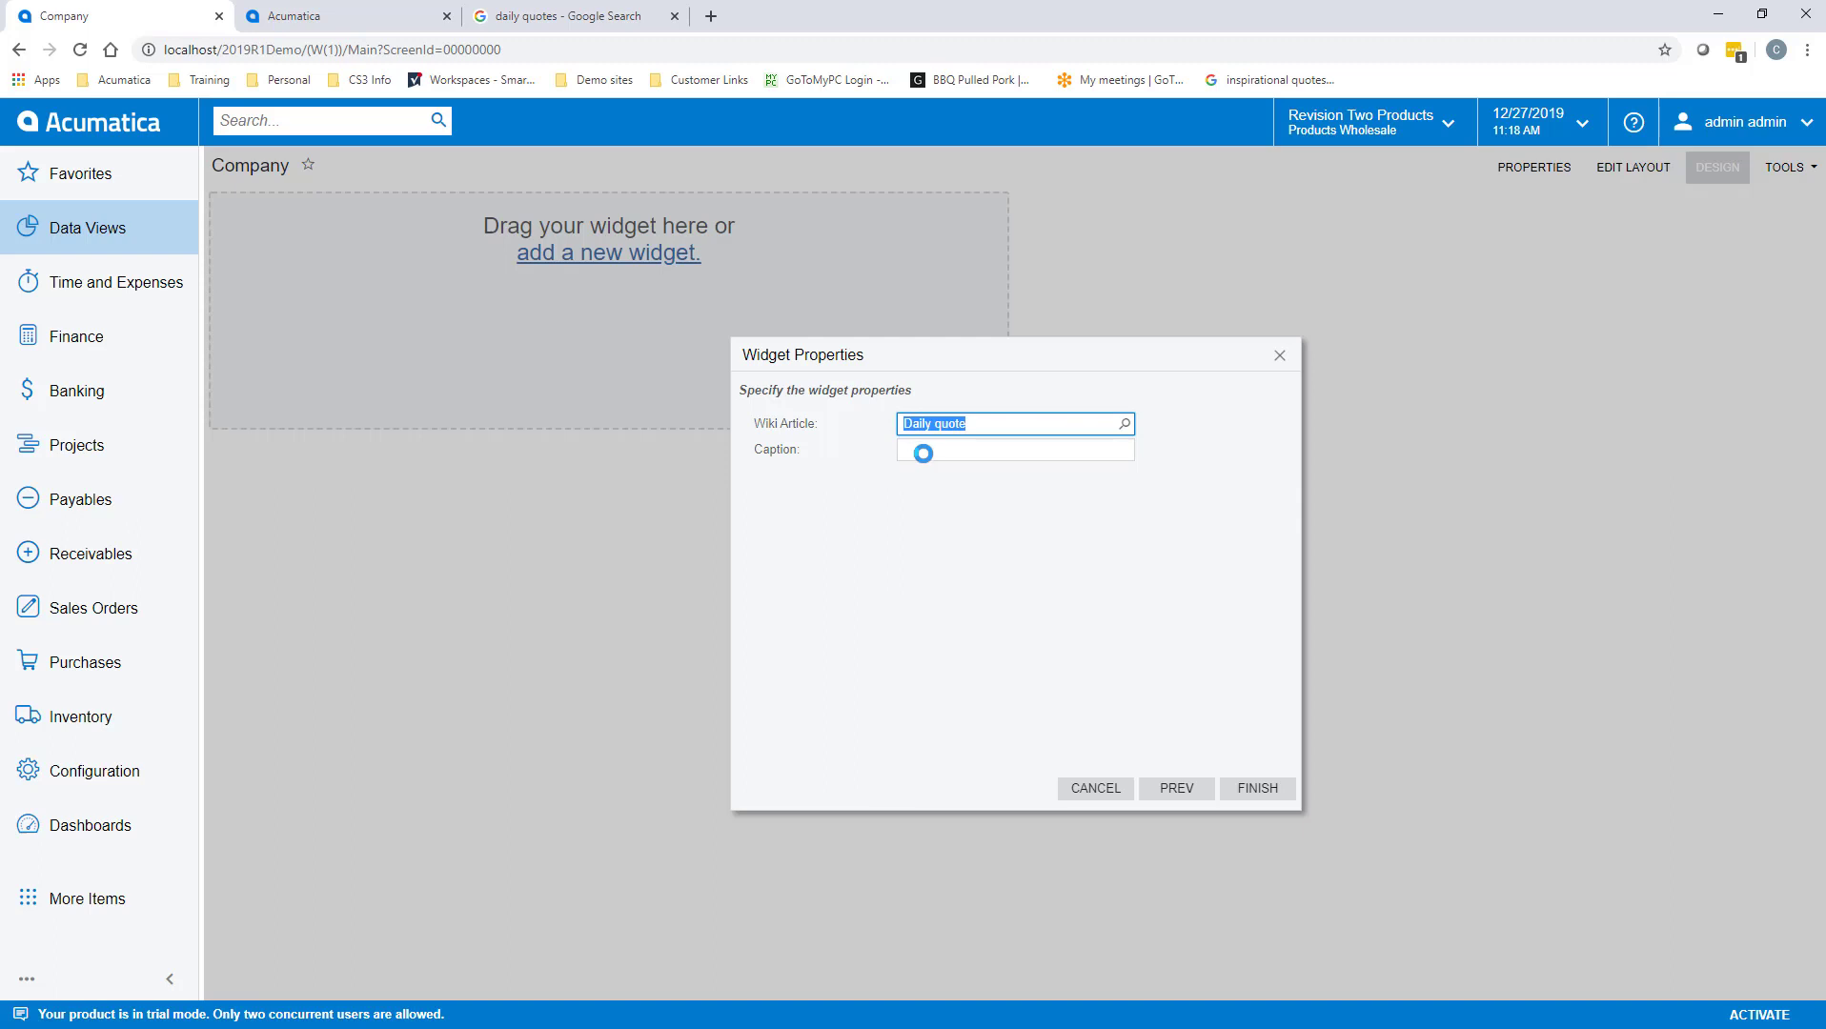
pyautogui.click(1026, 454)
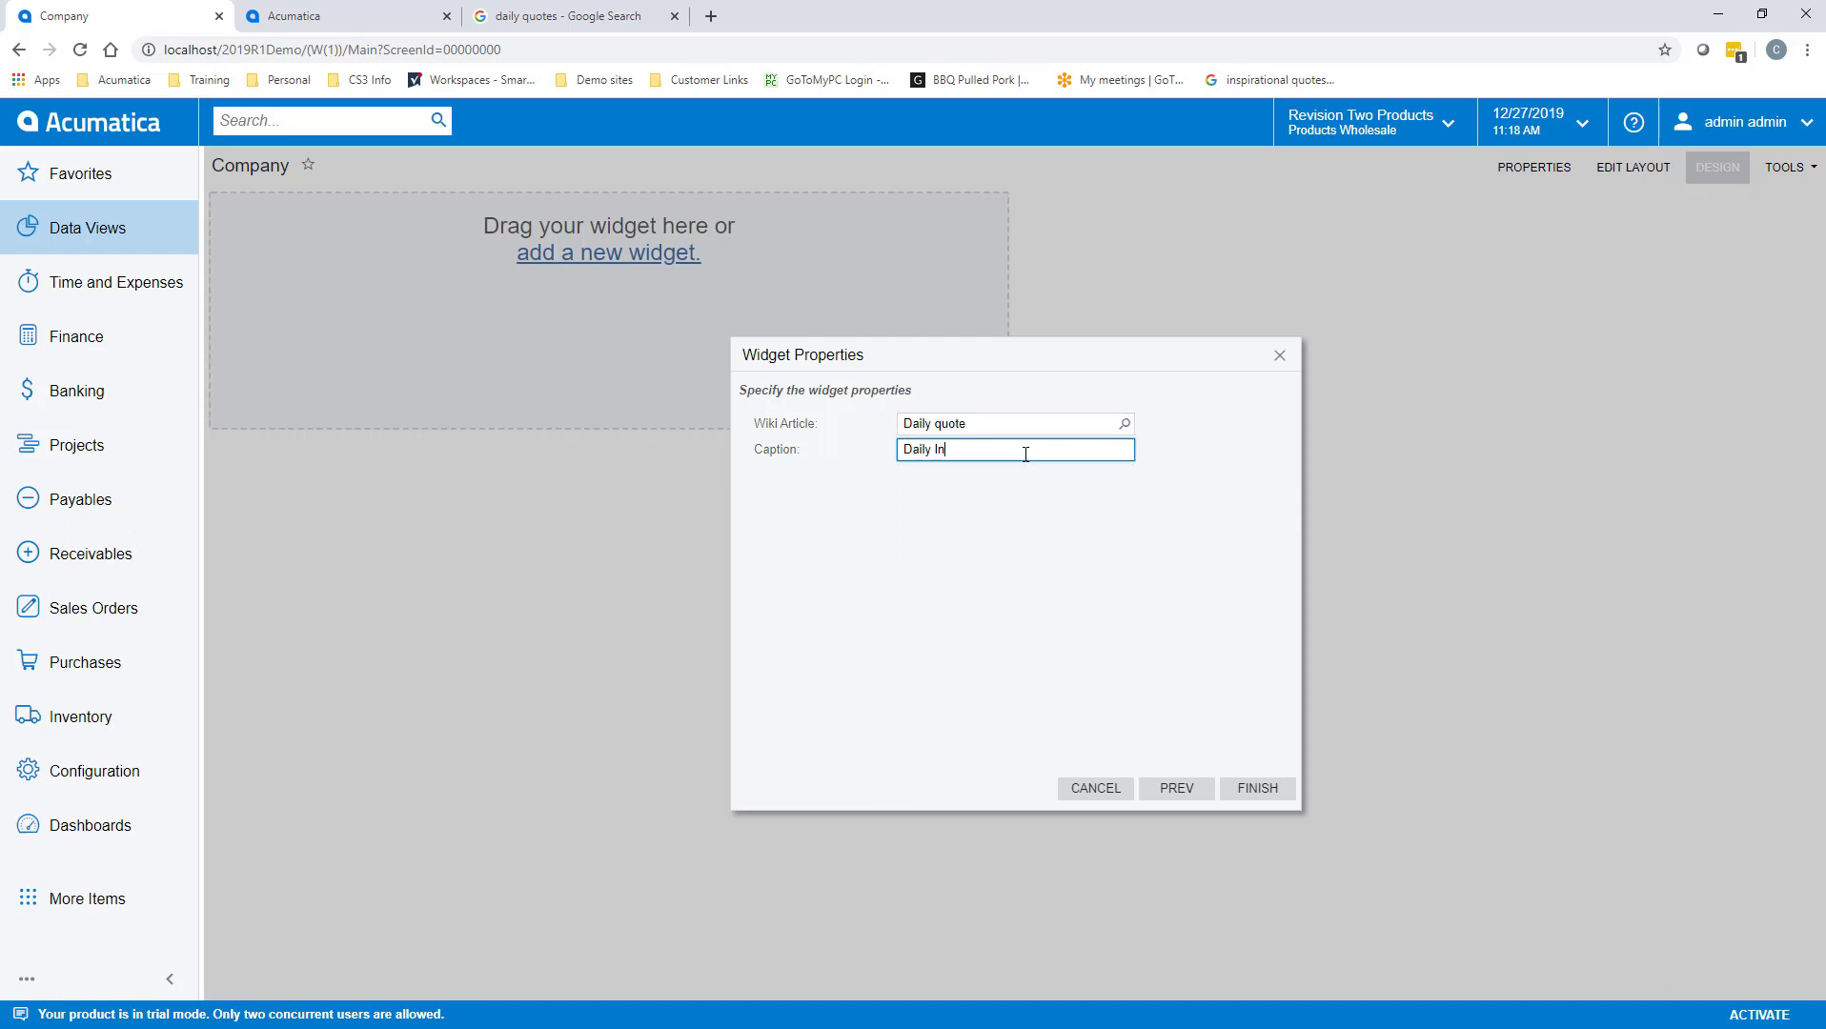
pyautogui.click(1248, 791)
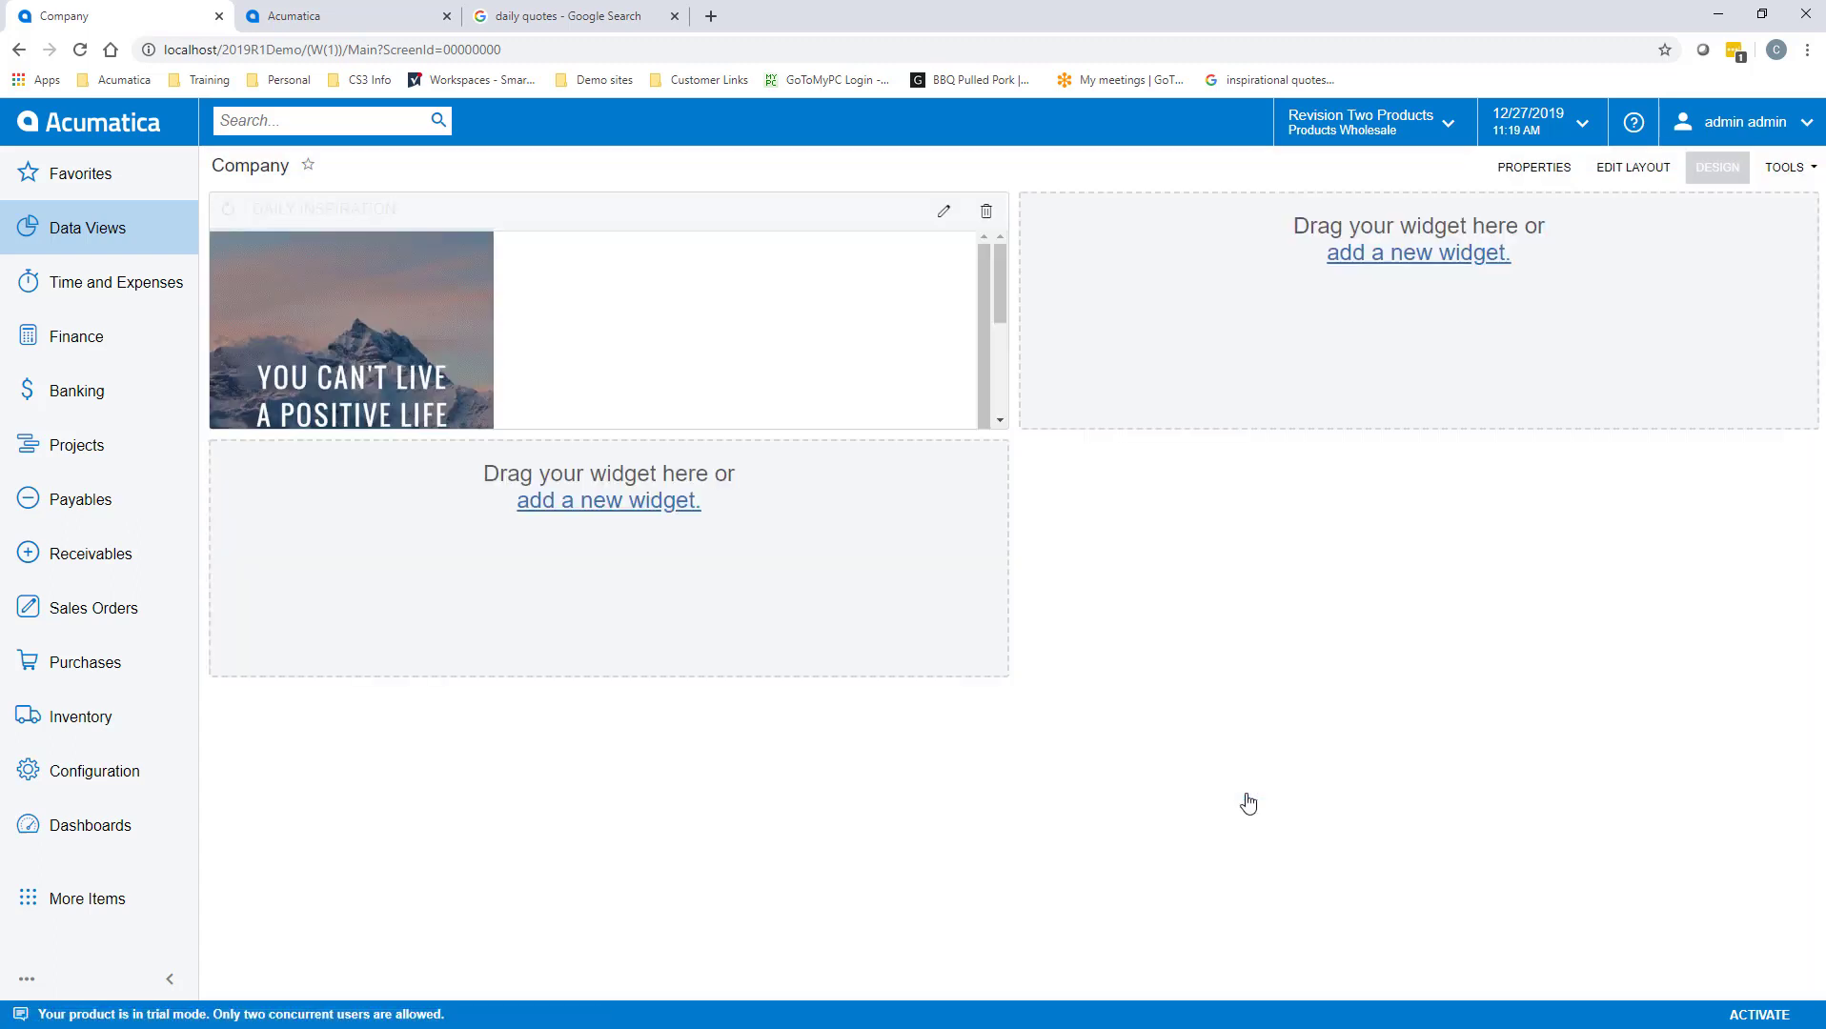
# Step: Make Daily Inspiration narrower and taller, and make the First Article widget taller
pyautogui.moveTo(997, 370); pyautogui.dragTo(645, 390)
pyautogui.moveTo(531, 431); pyautogui.dragTo(344, 678)
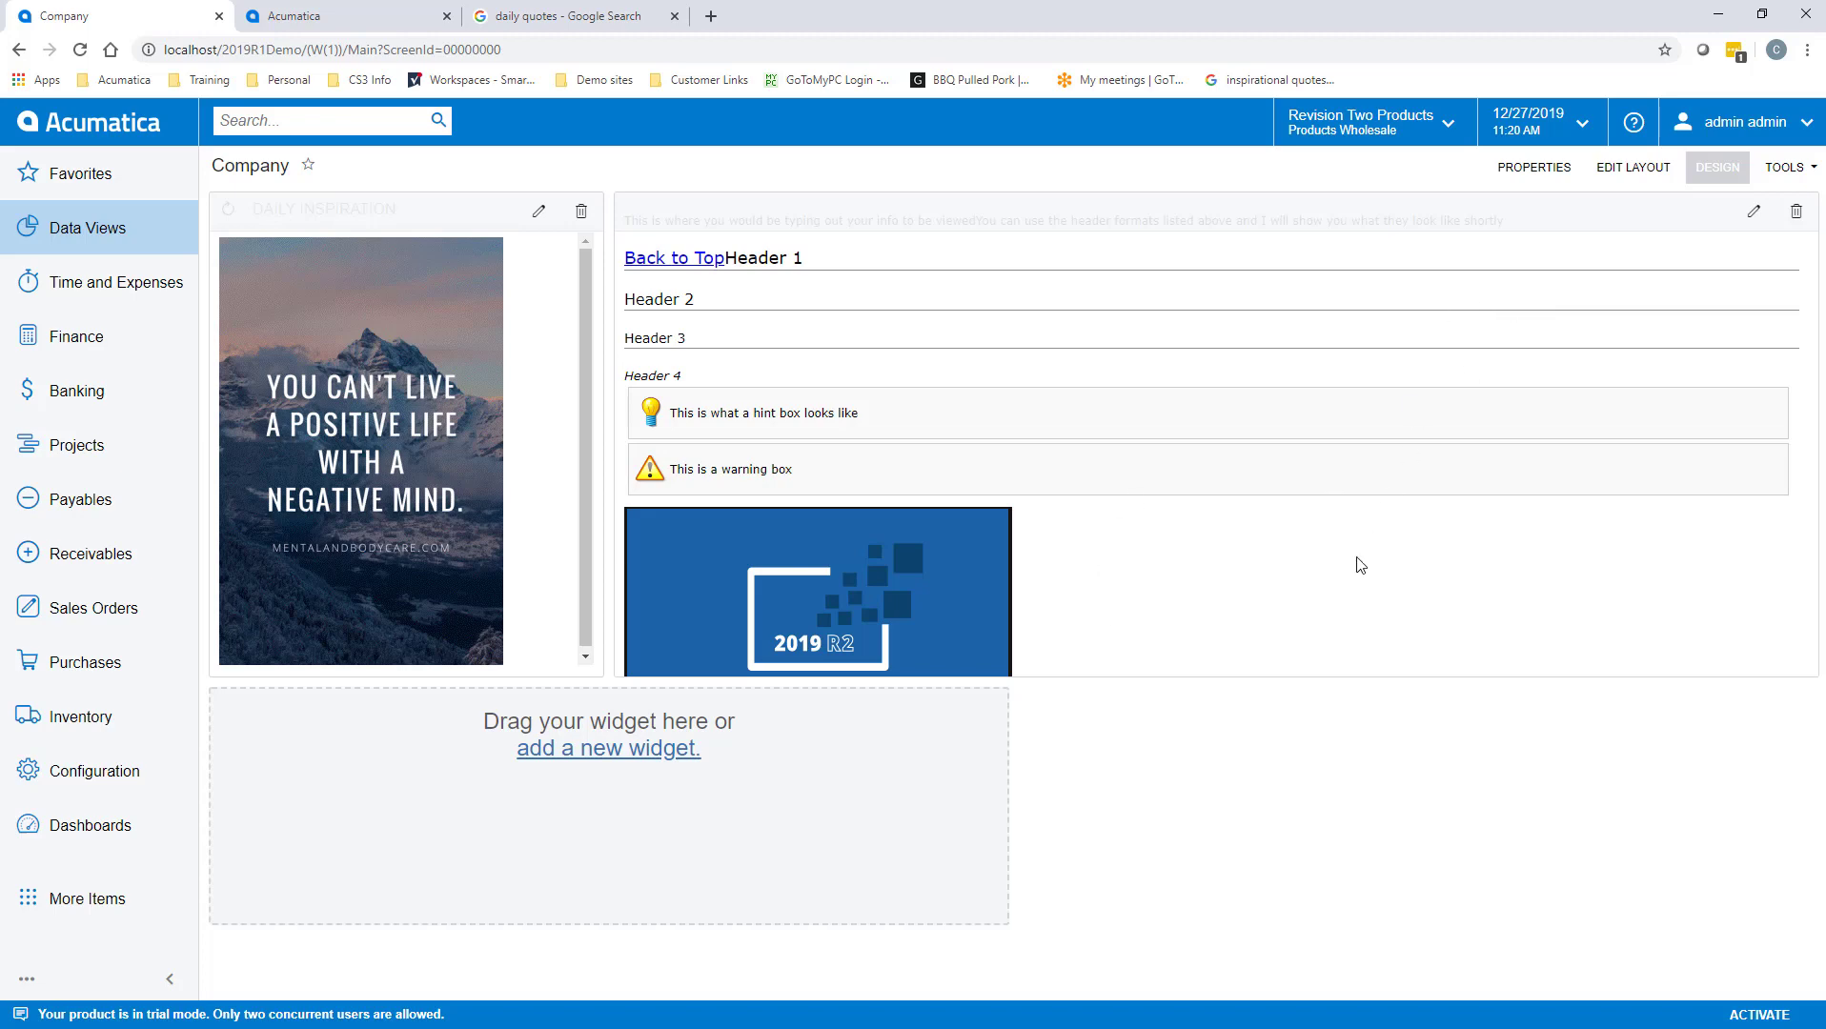
pyautogui.moveTo(1322, 685); pyautogui.dragTo(1318, 851)
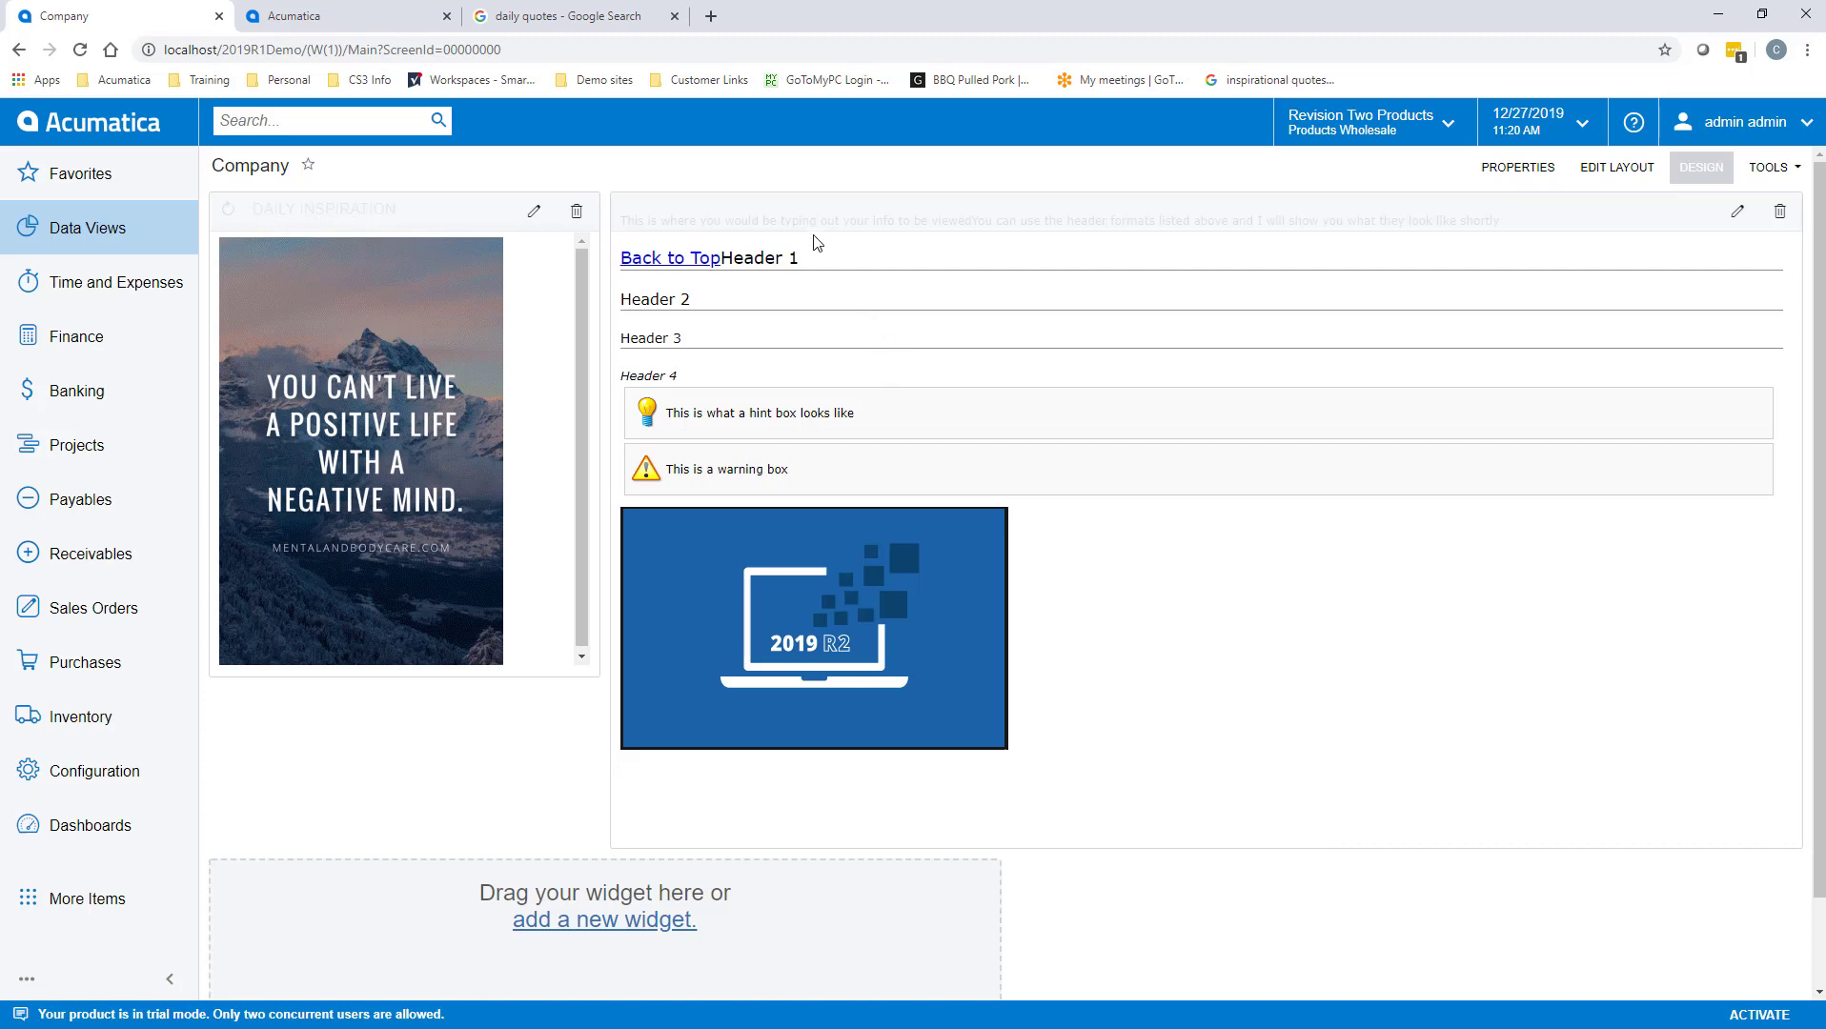
pyautogui.click(703, 259)
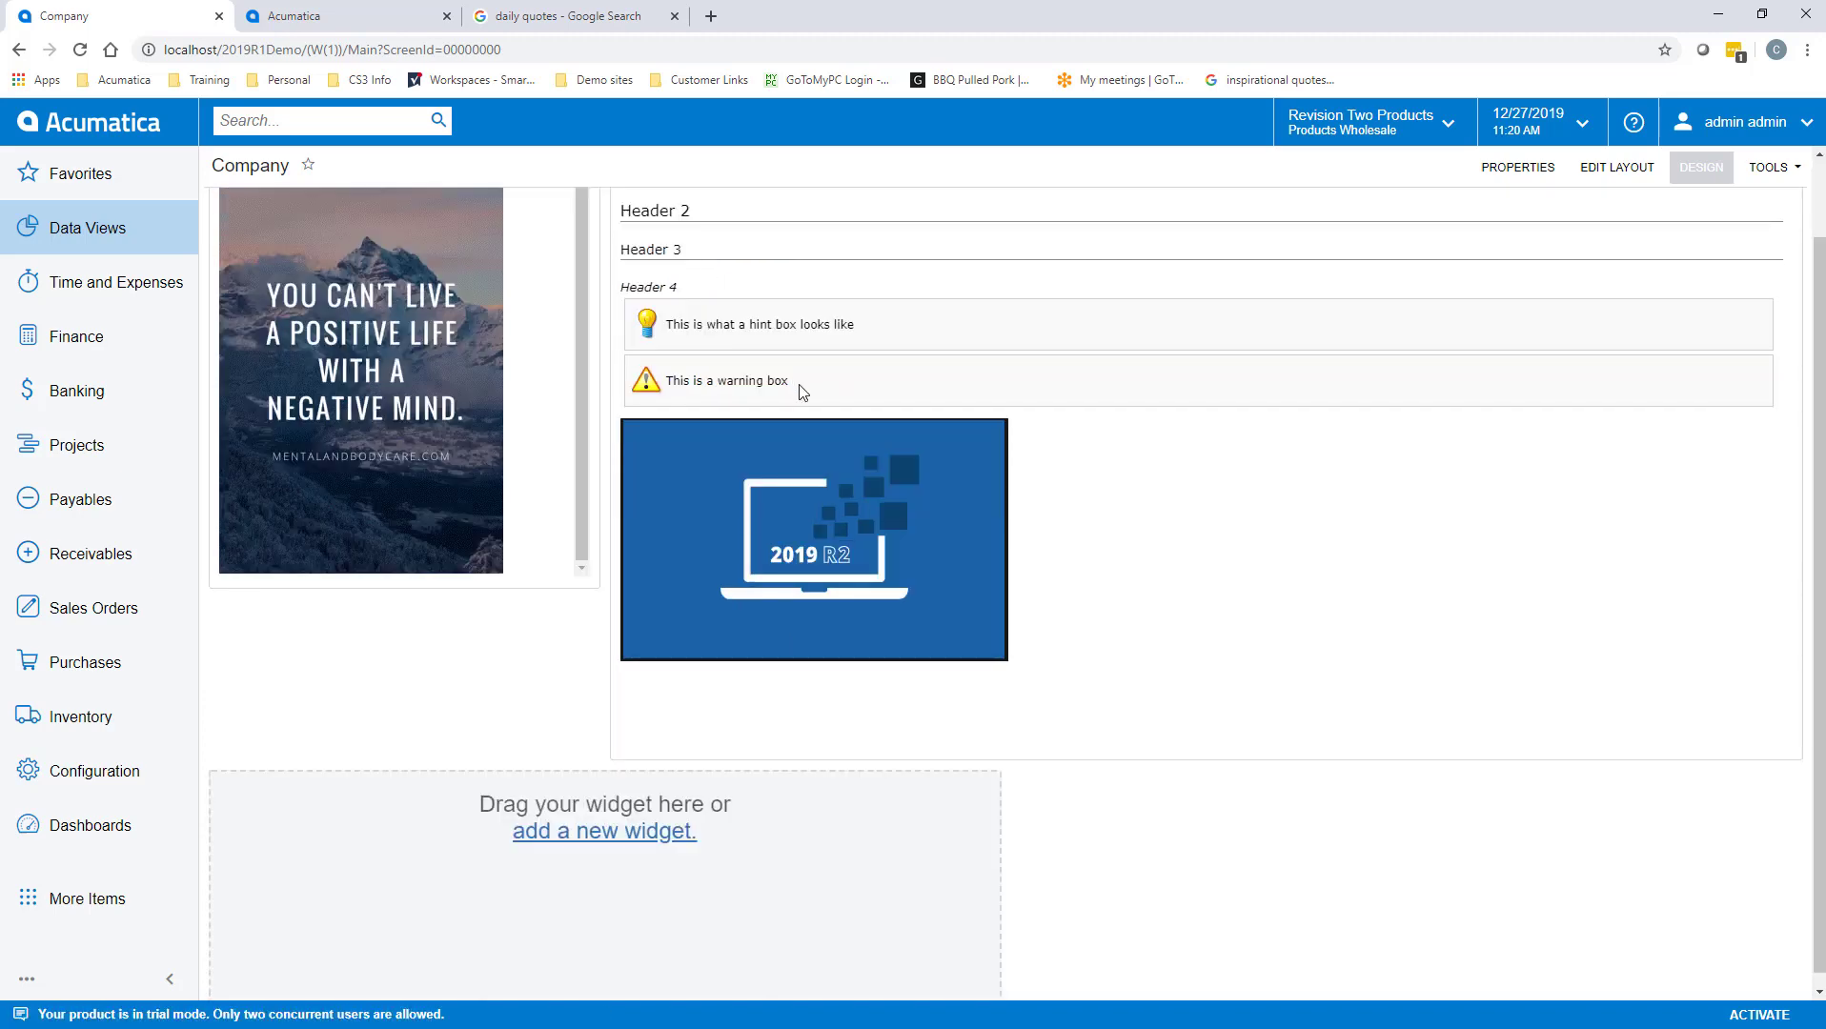